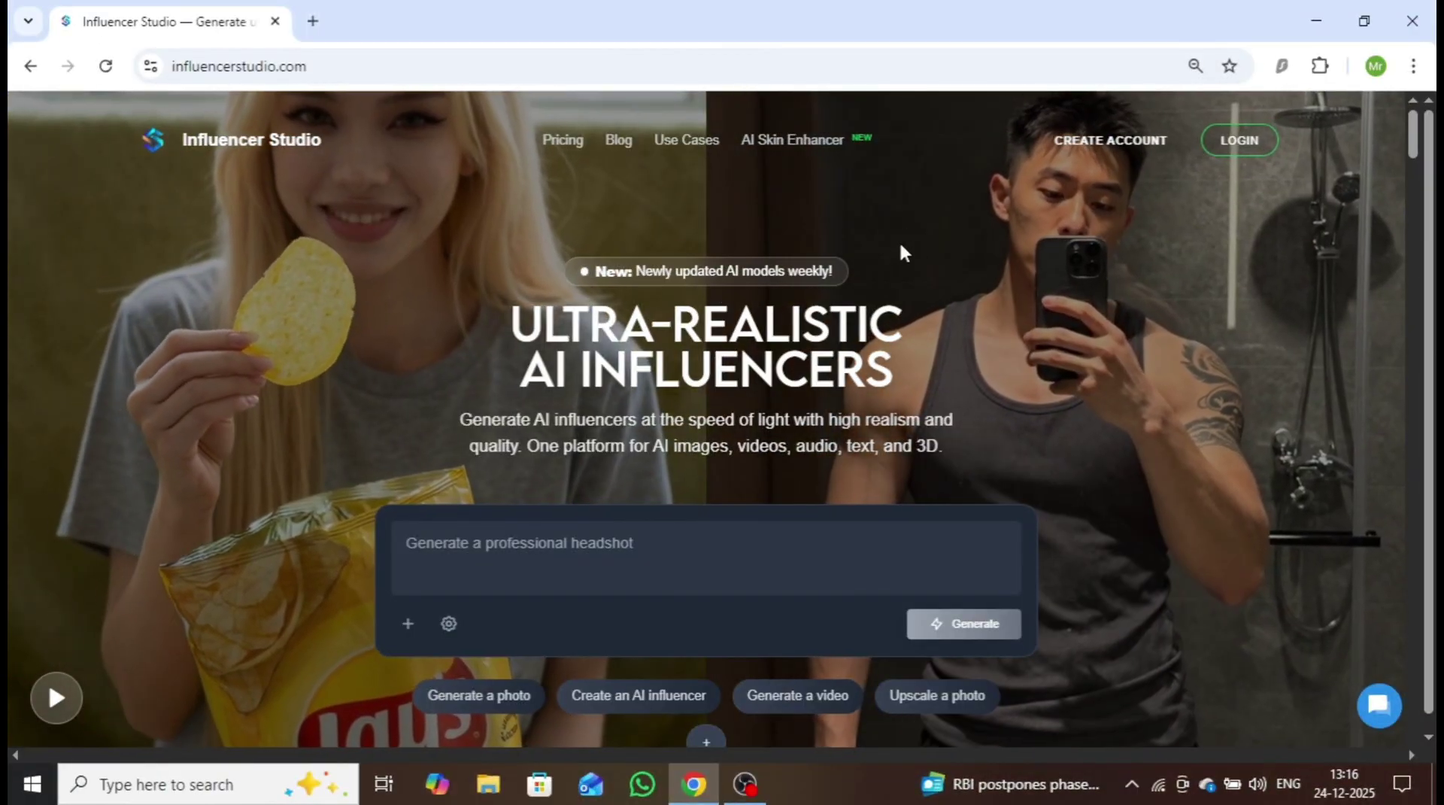
scroll(1178, 254, "down", 1)
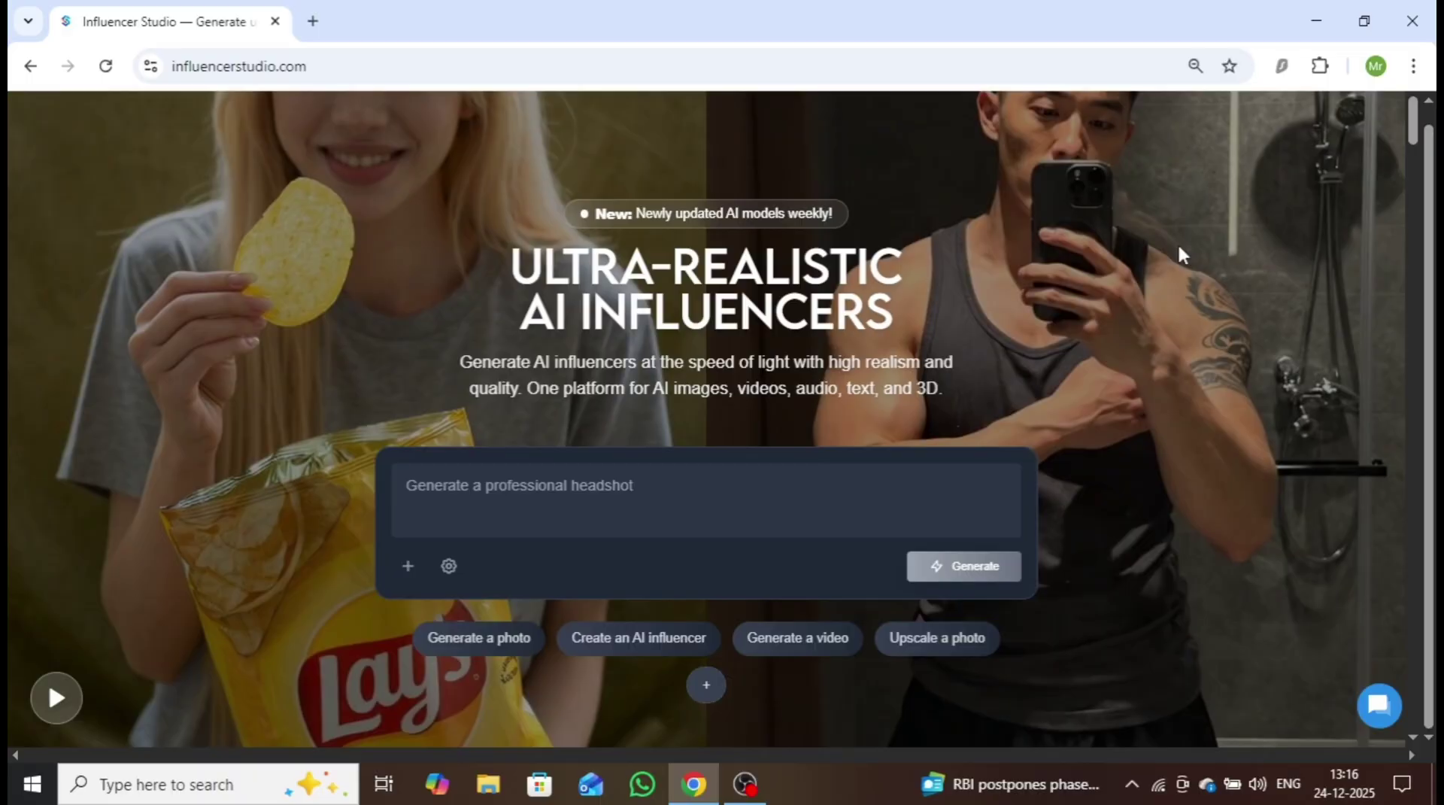
scroll(1178, 255, "down", 10)
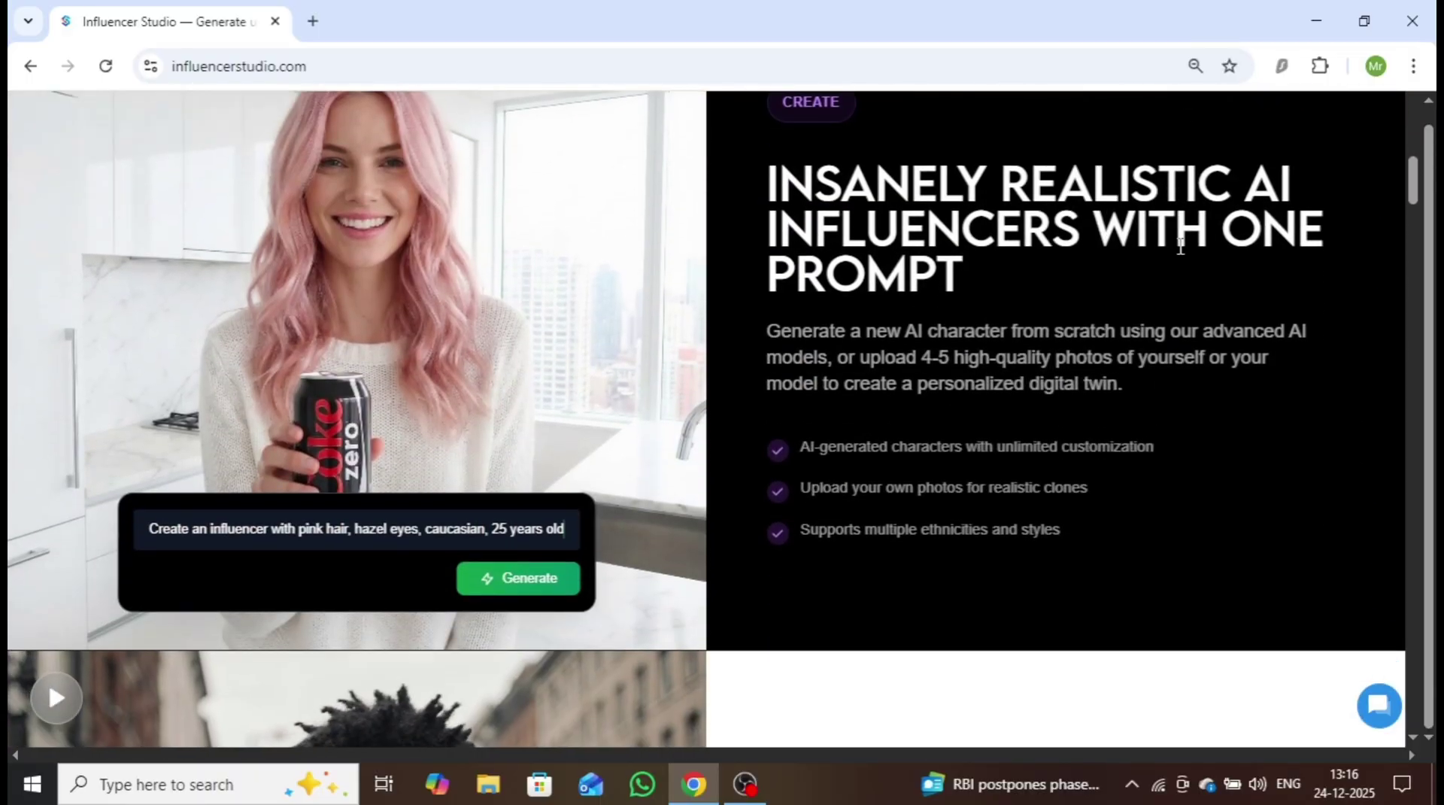
scroll(1179, 246, "up", 1)
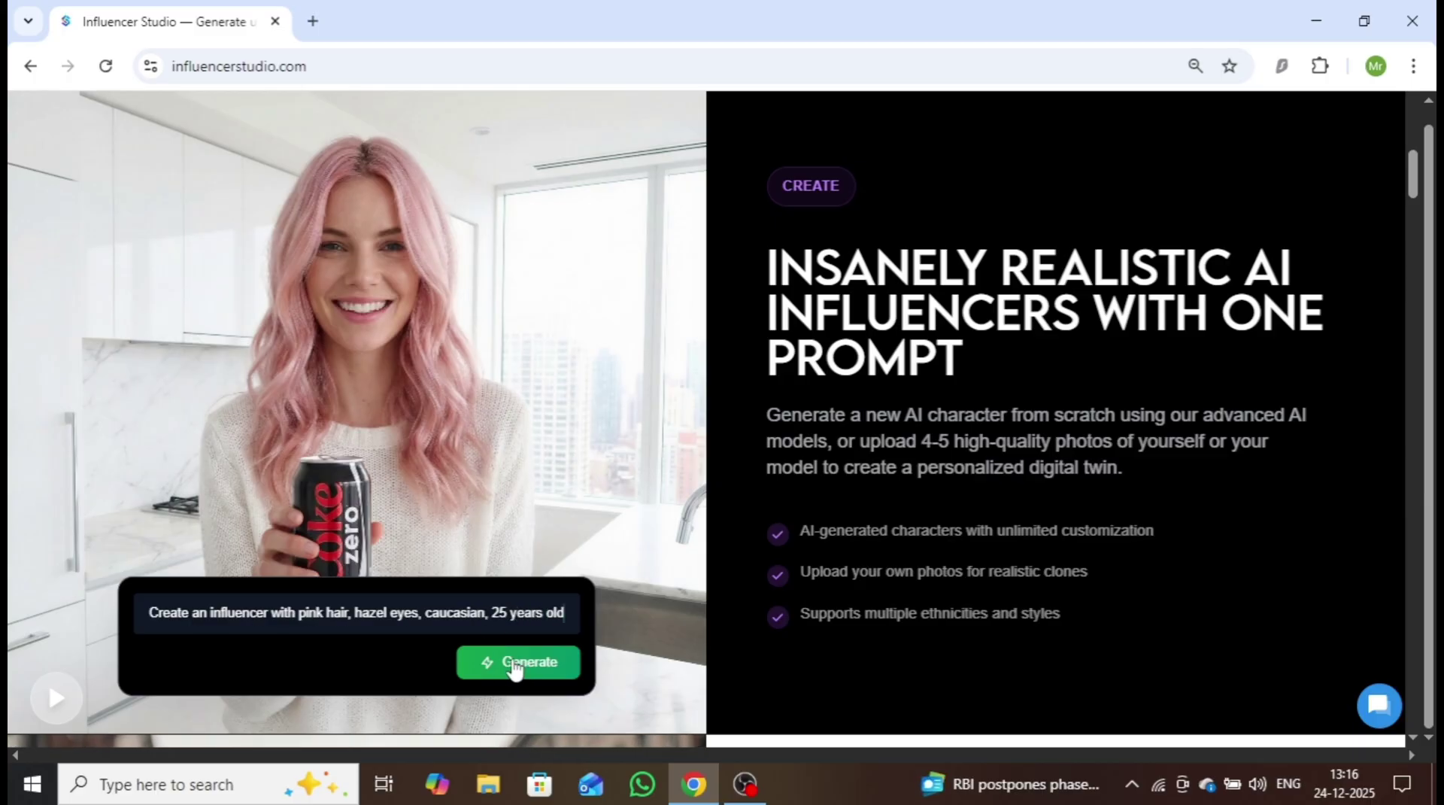
scroll(514, 667, "down", 7)
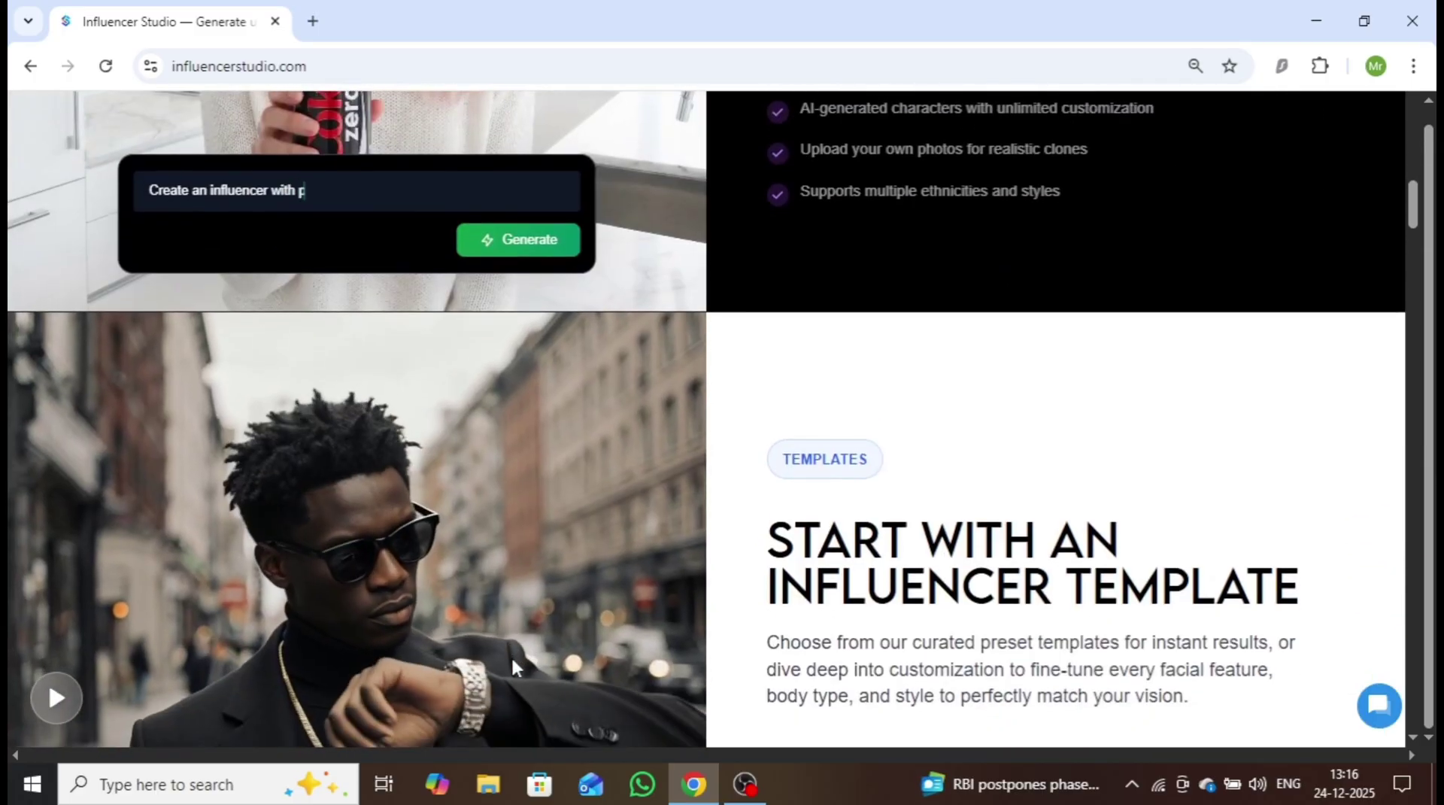
scroll(513, 666, "down", 2)
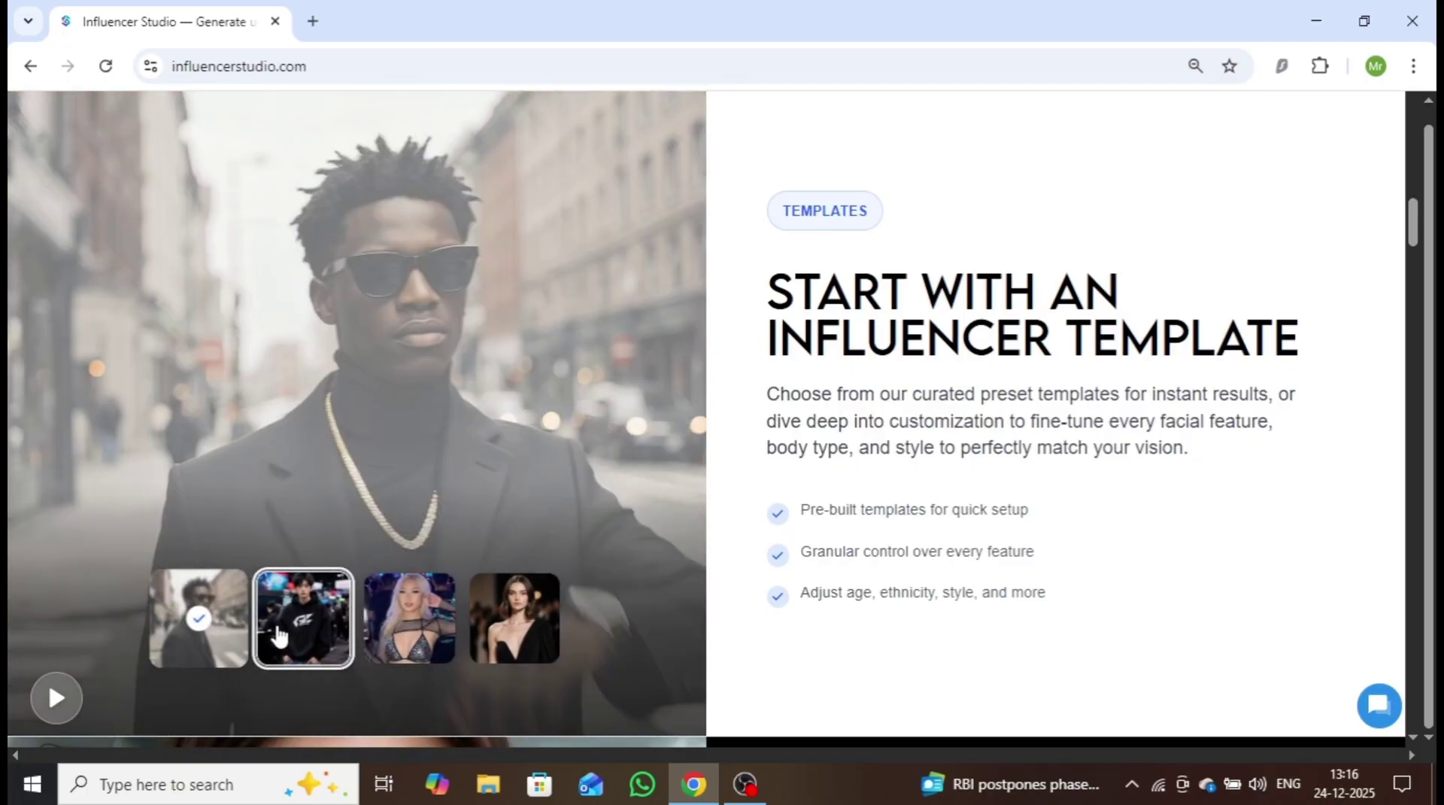
left_click(280, 635)
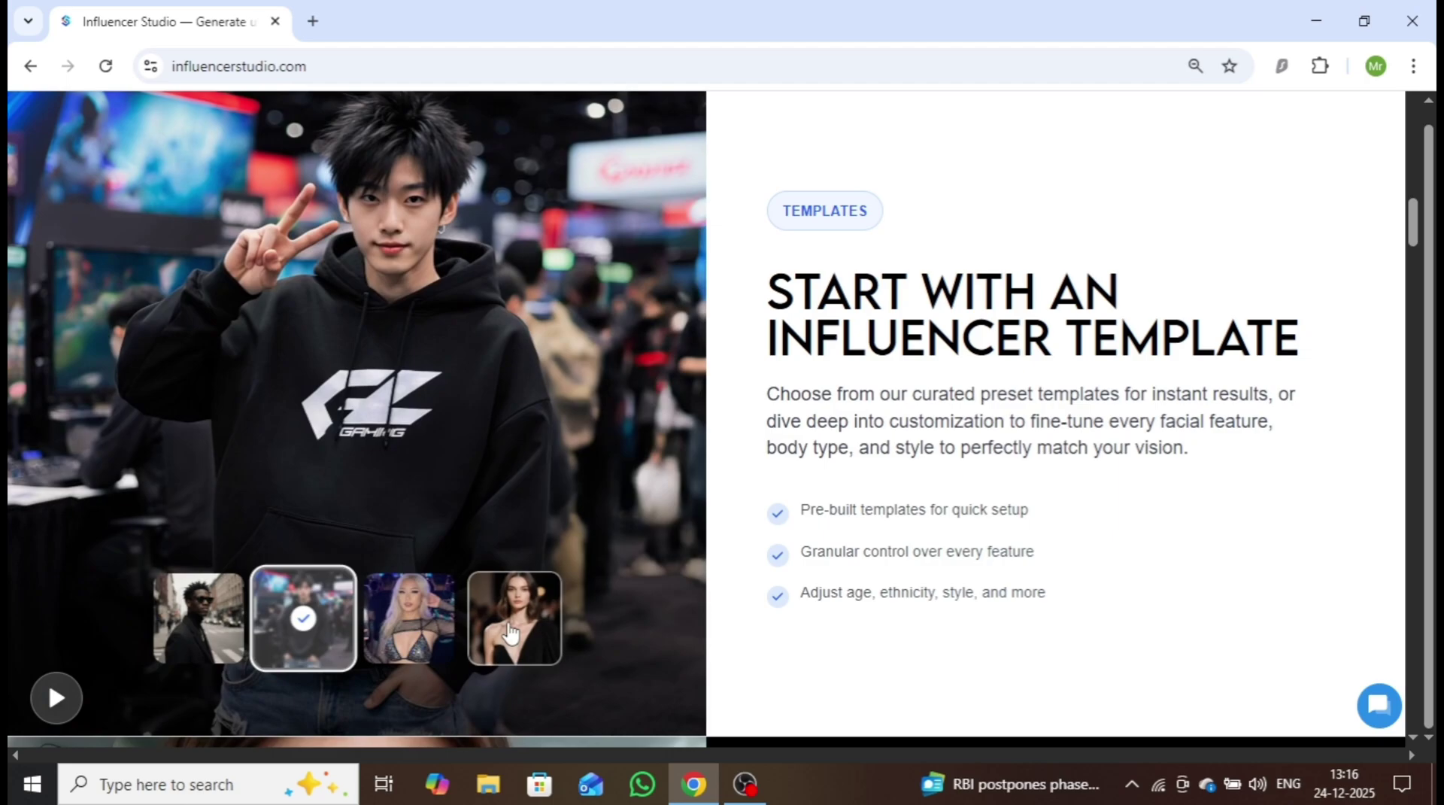
scroll(506, 630, "down", 5)
scroll(508, 622, "down", 4)
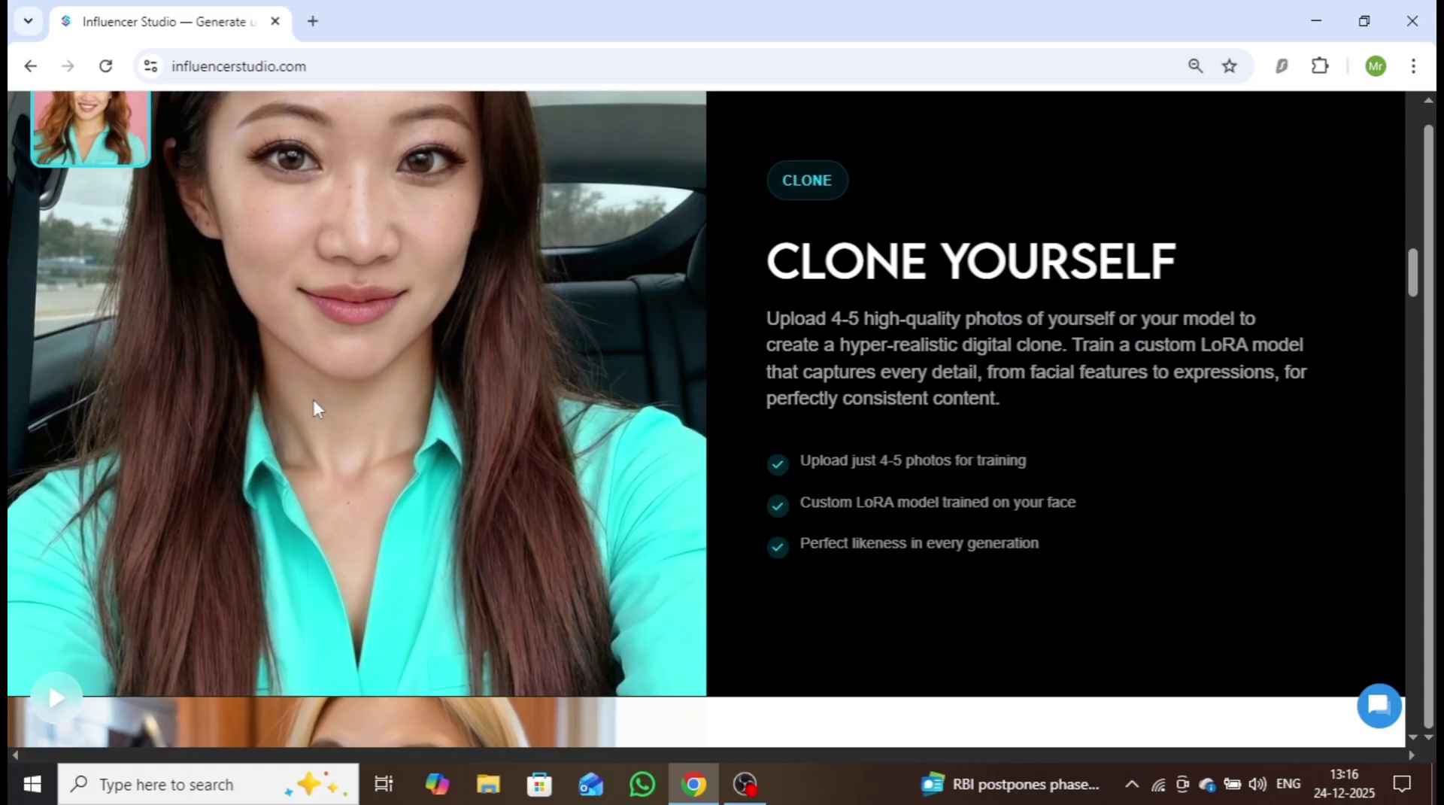
scroll(313, 401, "down", 8)
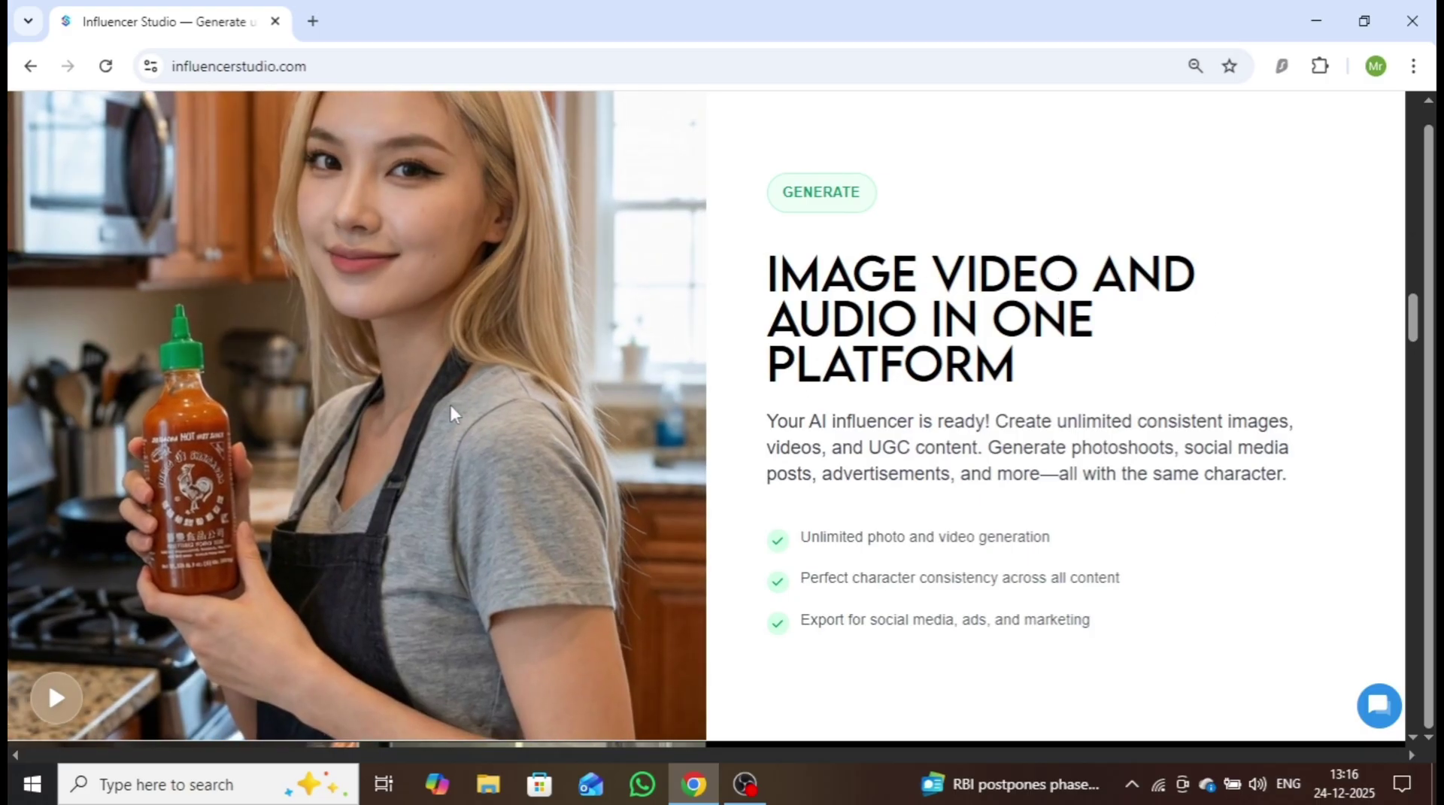
scroll(449, 403, "down", 6)
scroll(450, 404, "down", 5)
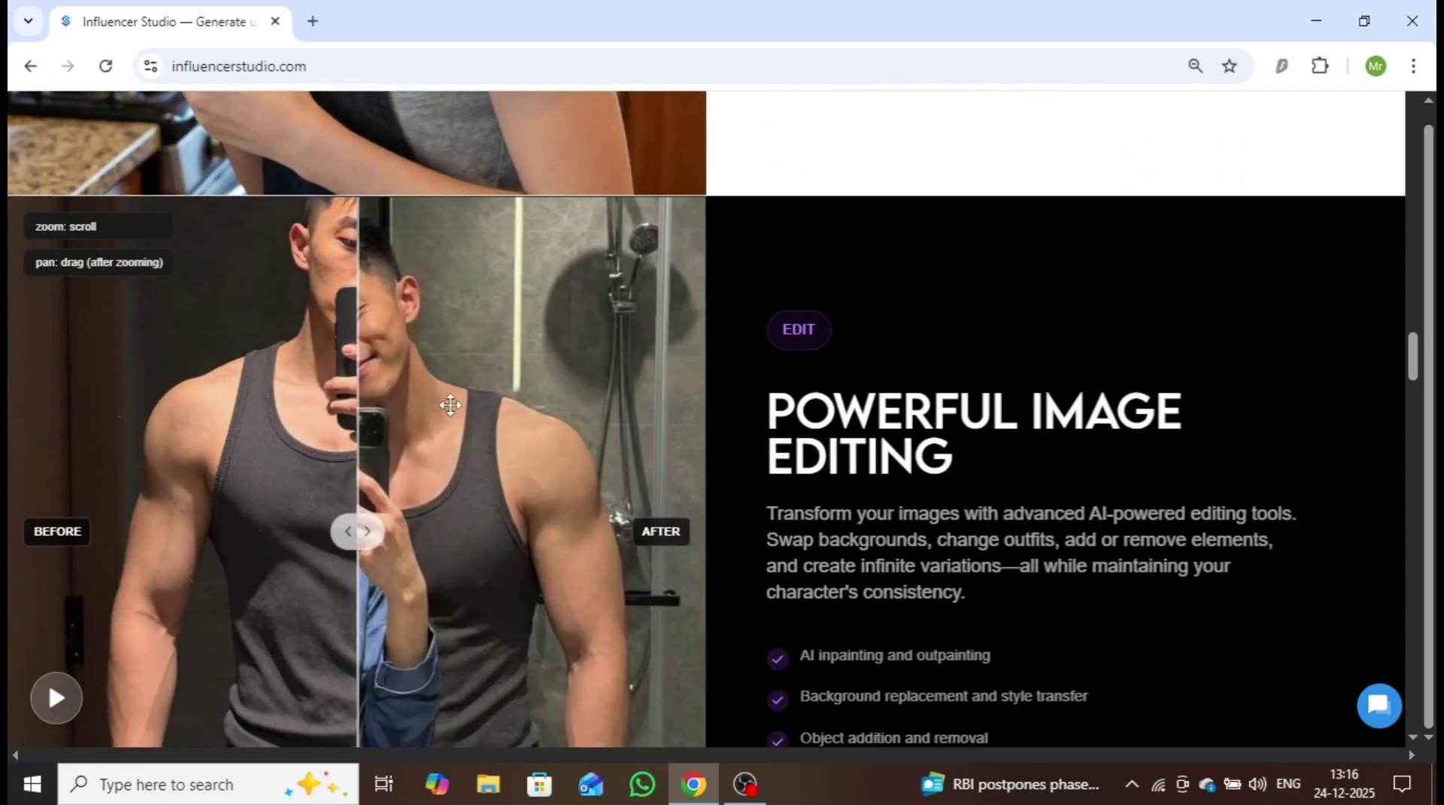
scroll(450, 404, "down", 7)
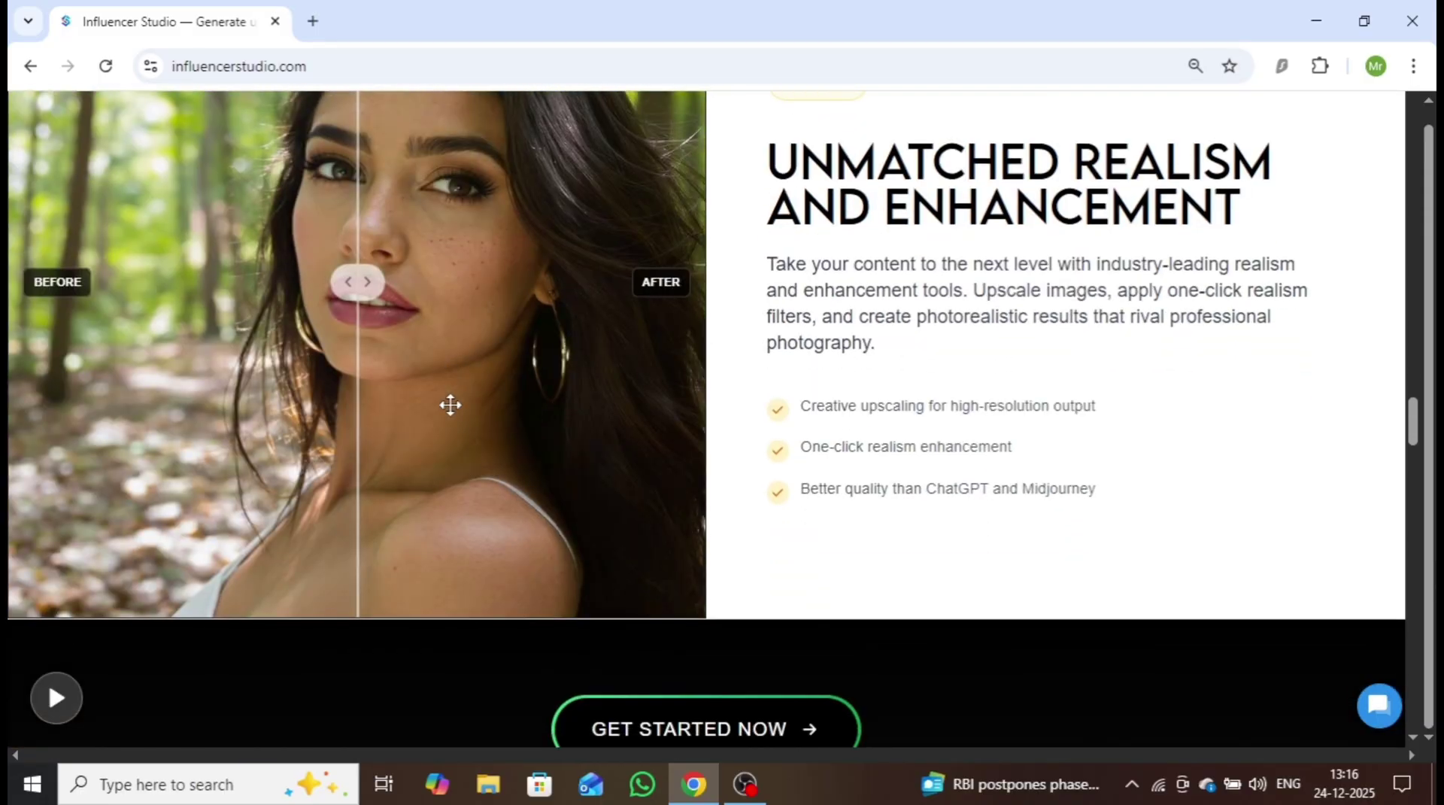
scroll(450, 405, "up", 2)
scroll(450, 405, "up", 17)
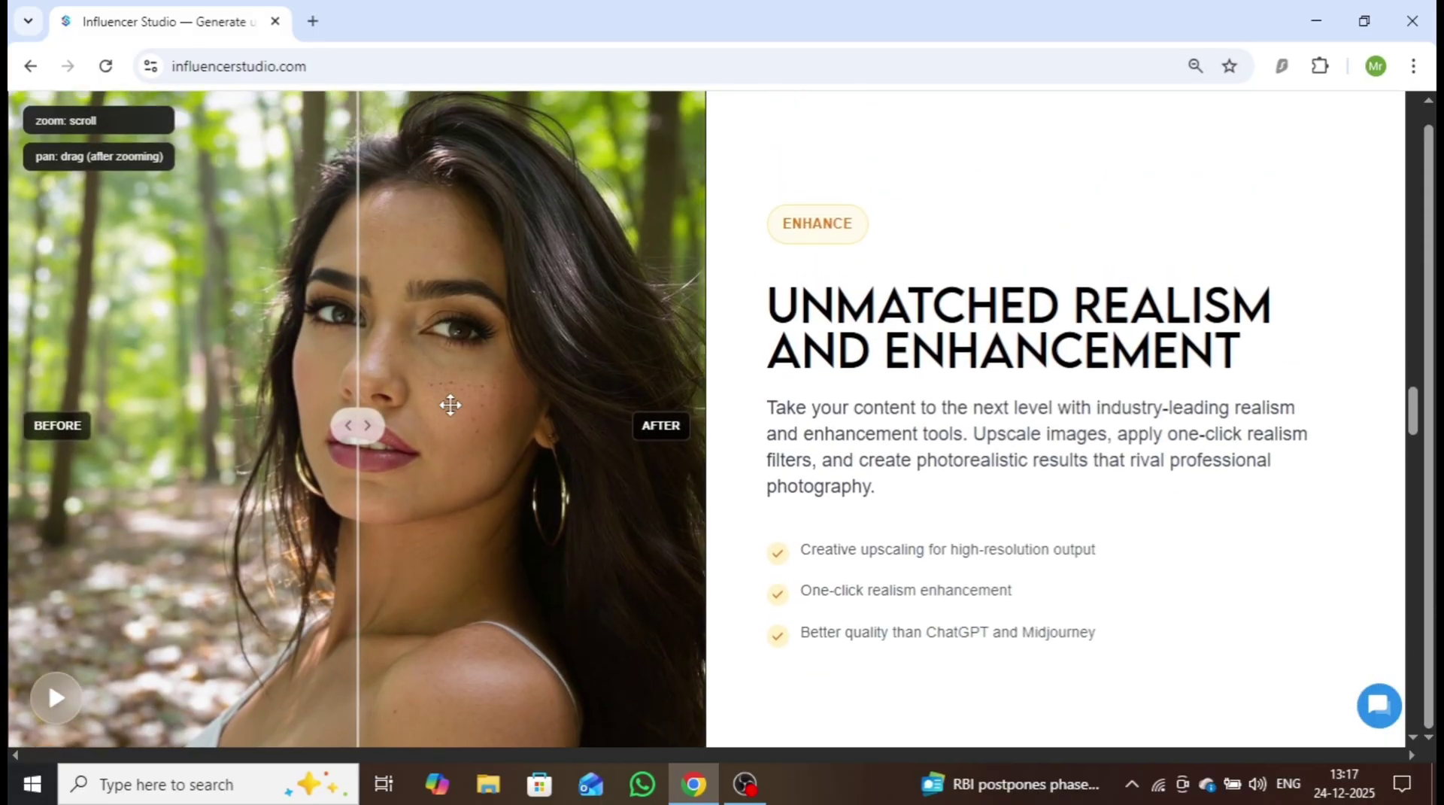
scroll(452, 412, "up", 20)
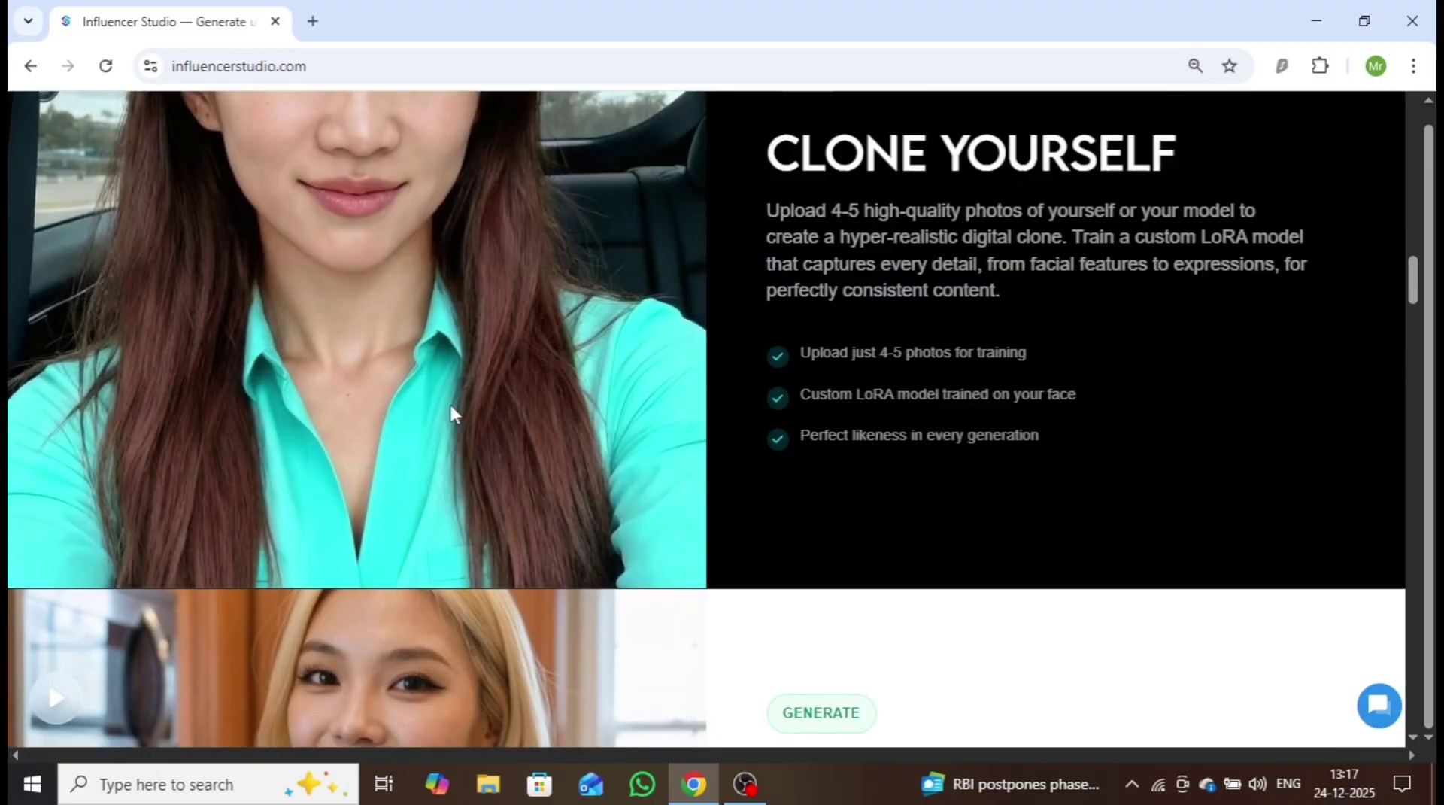
scroll(452, 405, "up", 3)
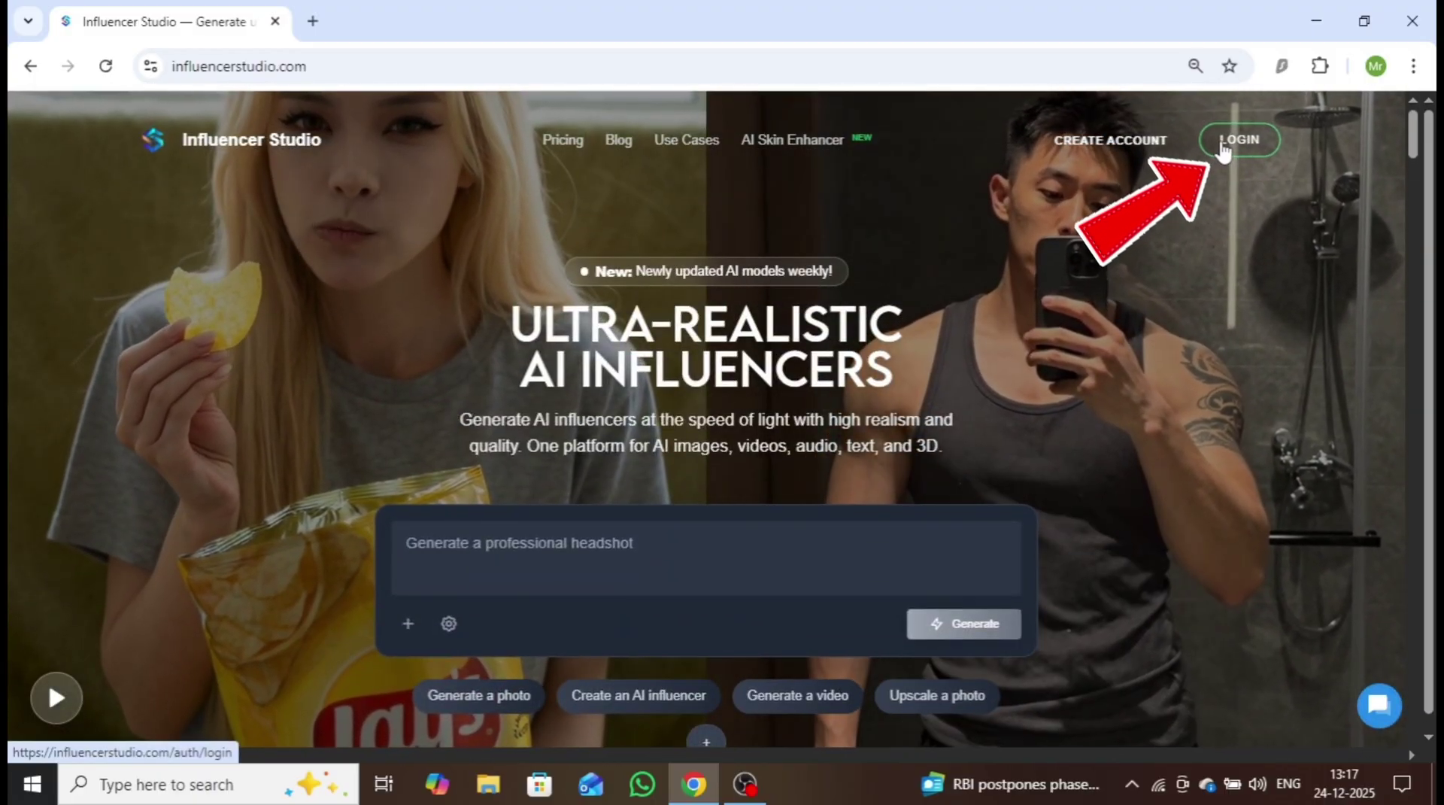
- Log in with Google to reach the Create page listing the existing workspaces
left_click(1223, 143)
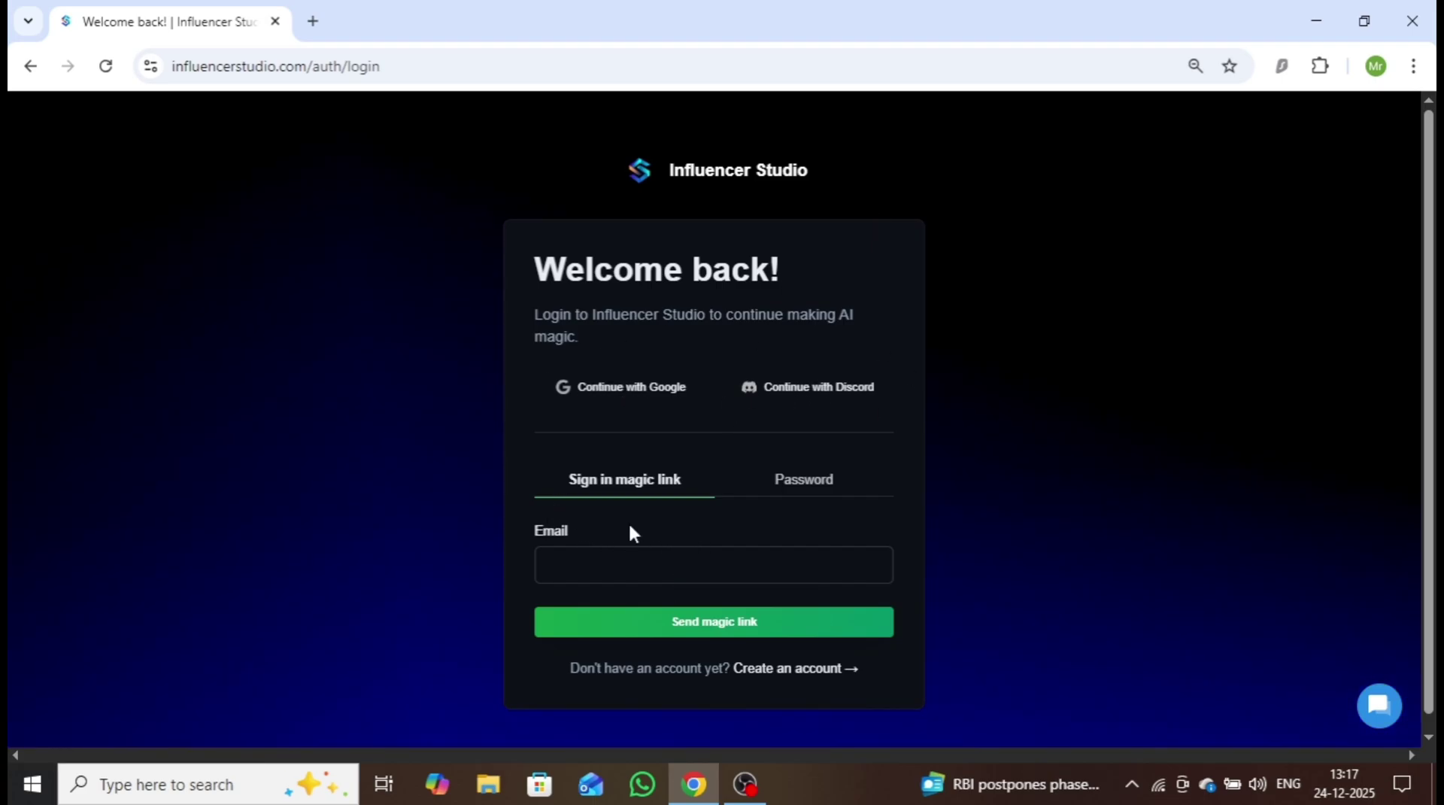
left_click(607, 390)
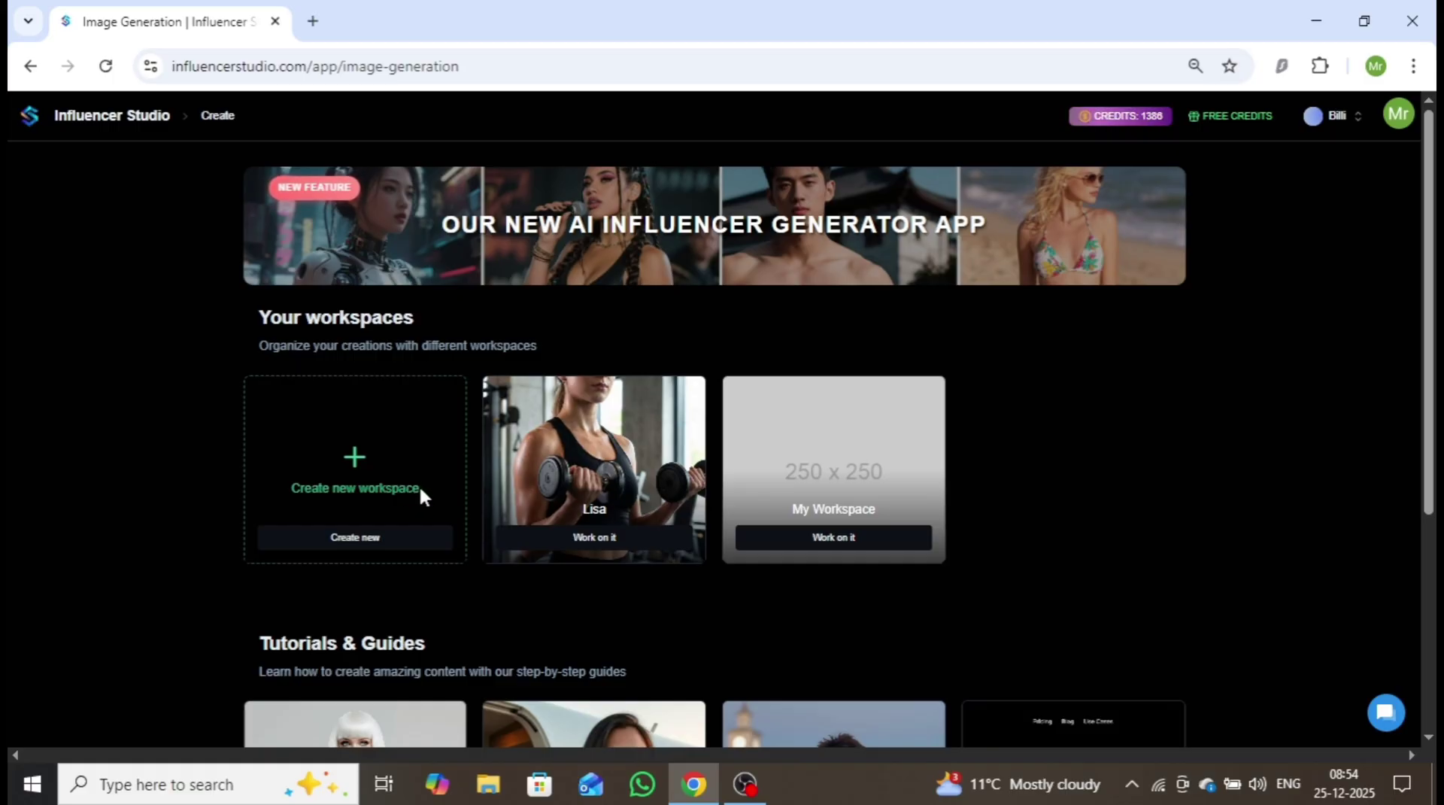
- Create a workspace named 'Fiona' and start a new AI influencer in it
left_click(363, 538)
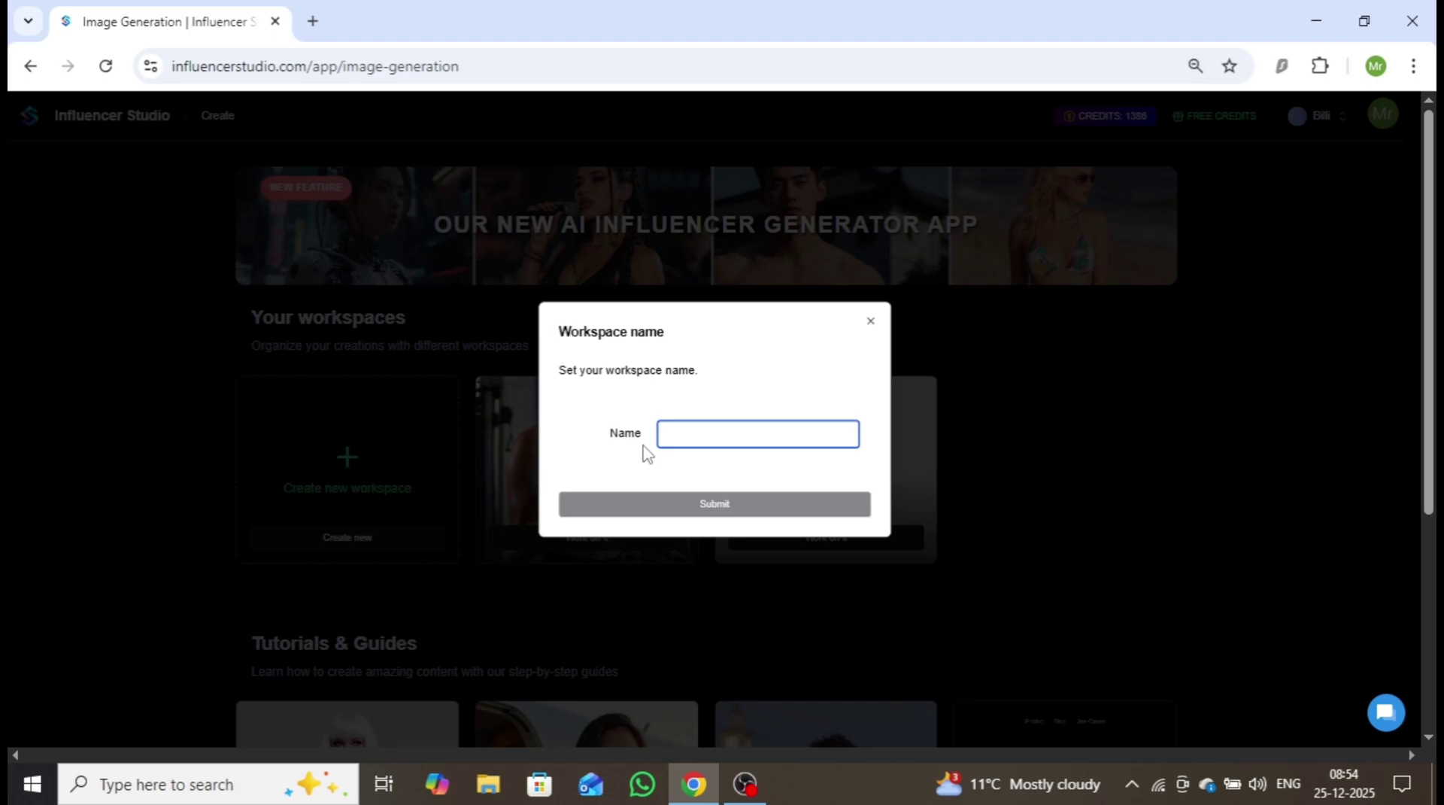
type("F")
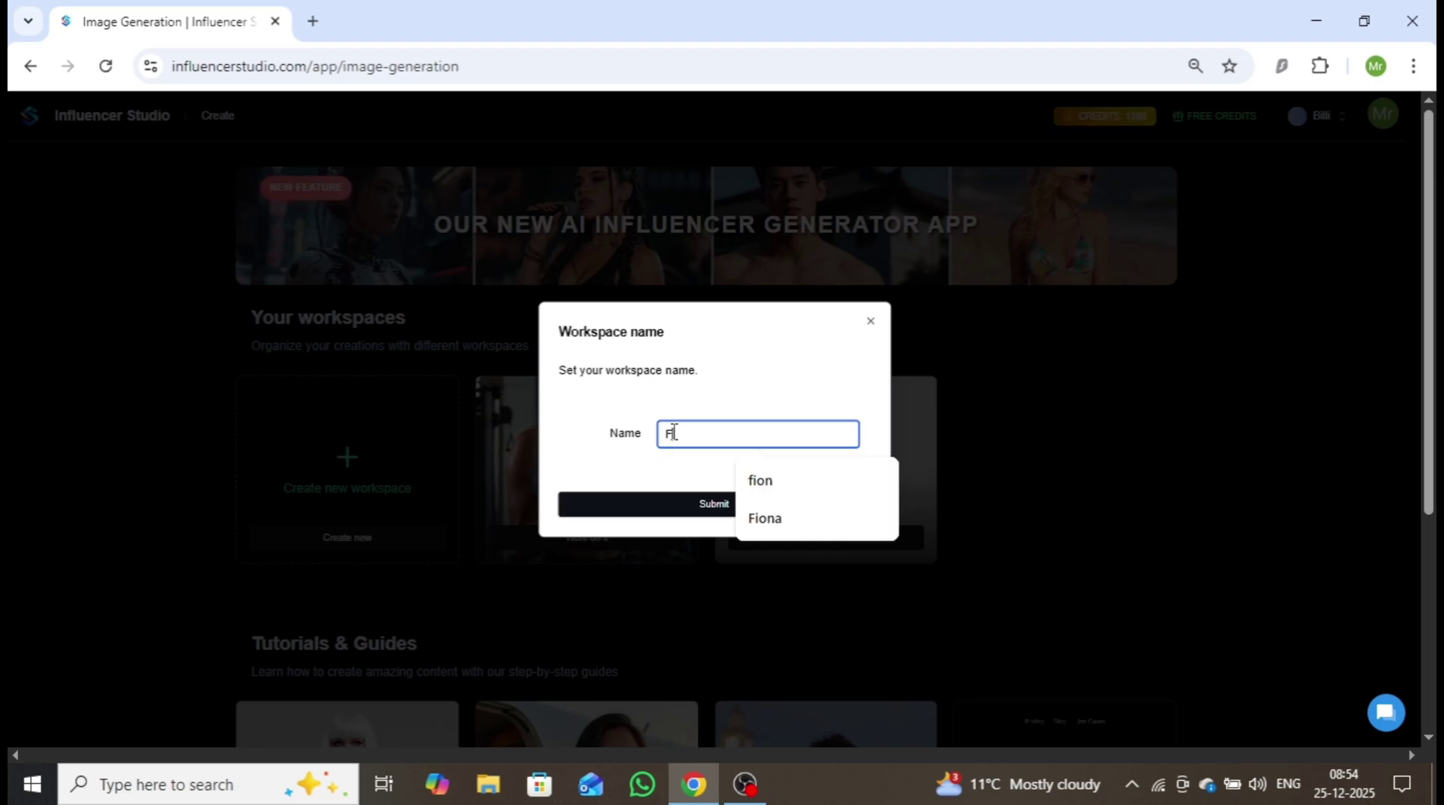
type("iona")
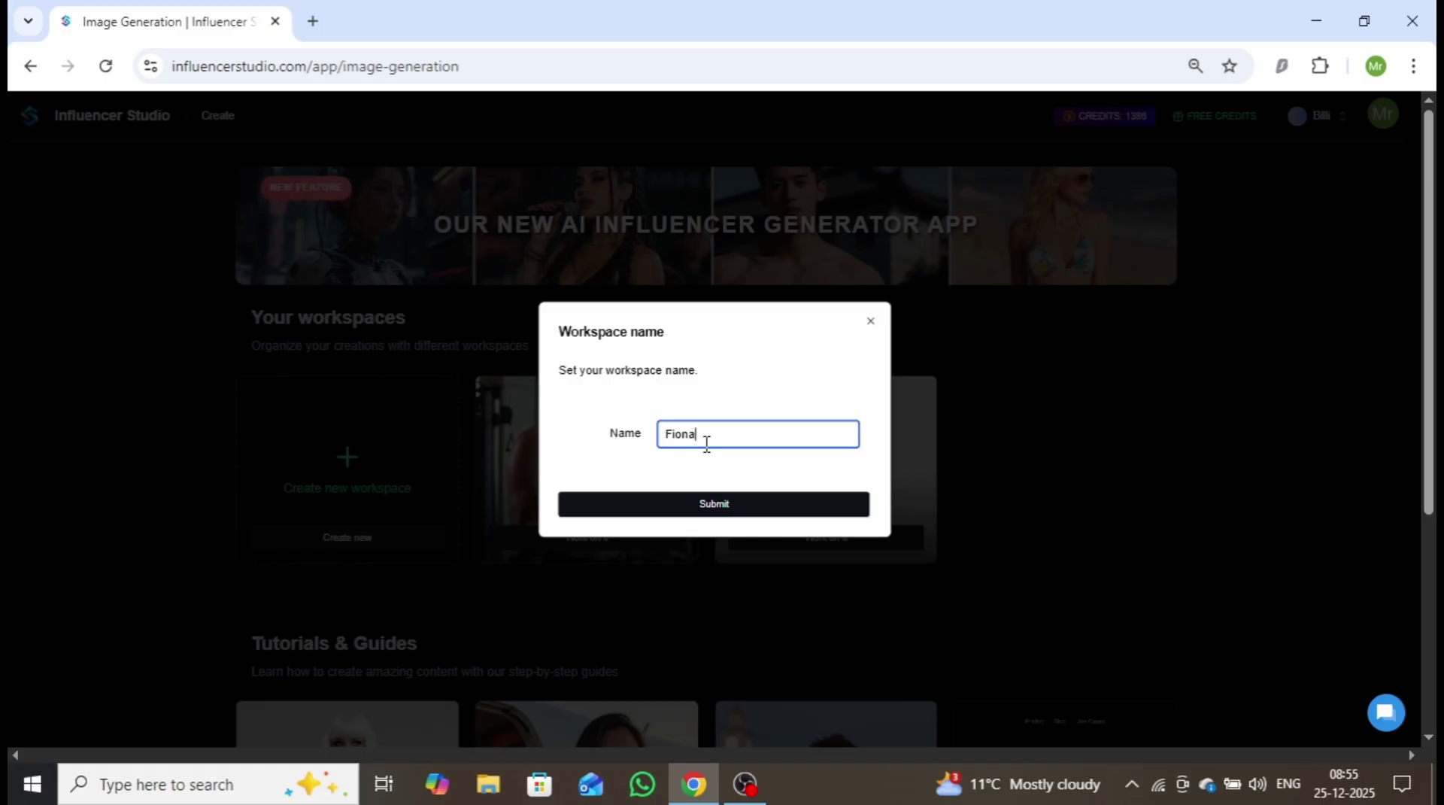
left_click(748, 509)
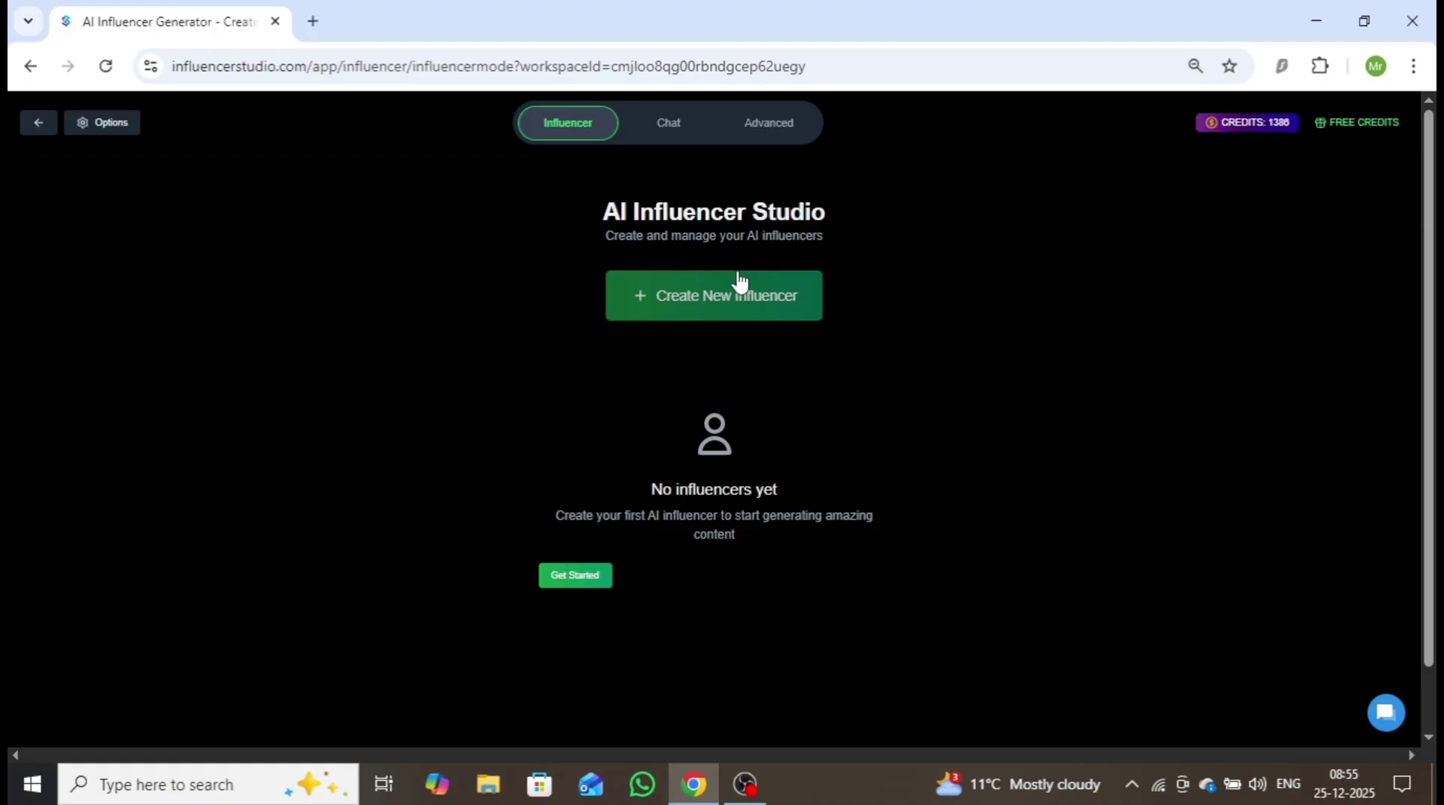
left_click(736, 308)
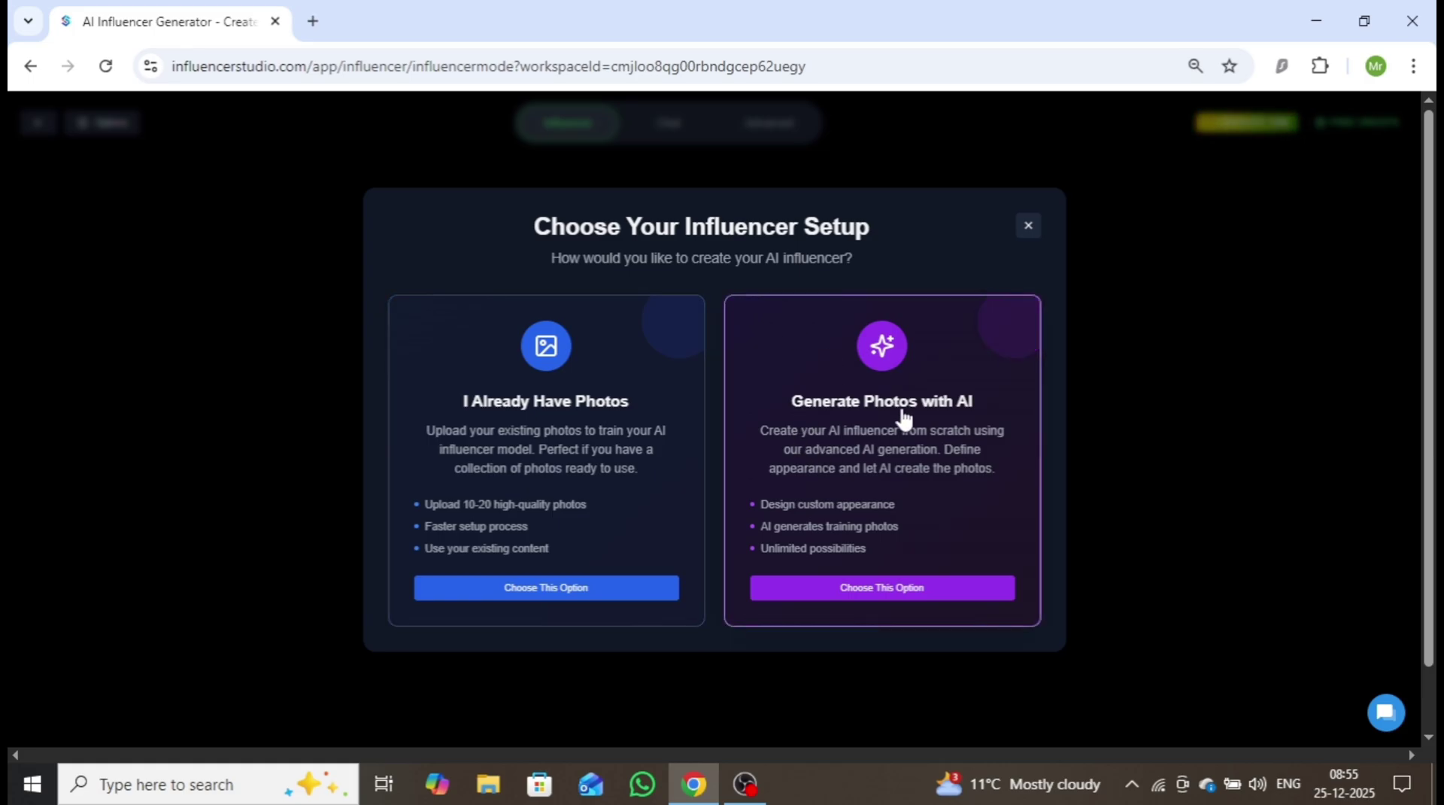
- Choose AI-generated photos, enter the influencer name Fiona, and pick Start from Scratch
left_click(944, 414)
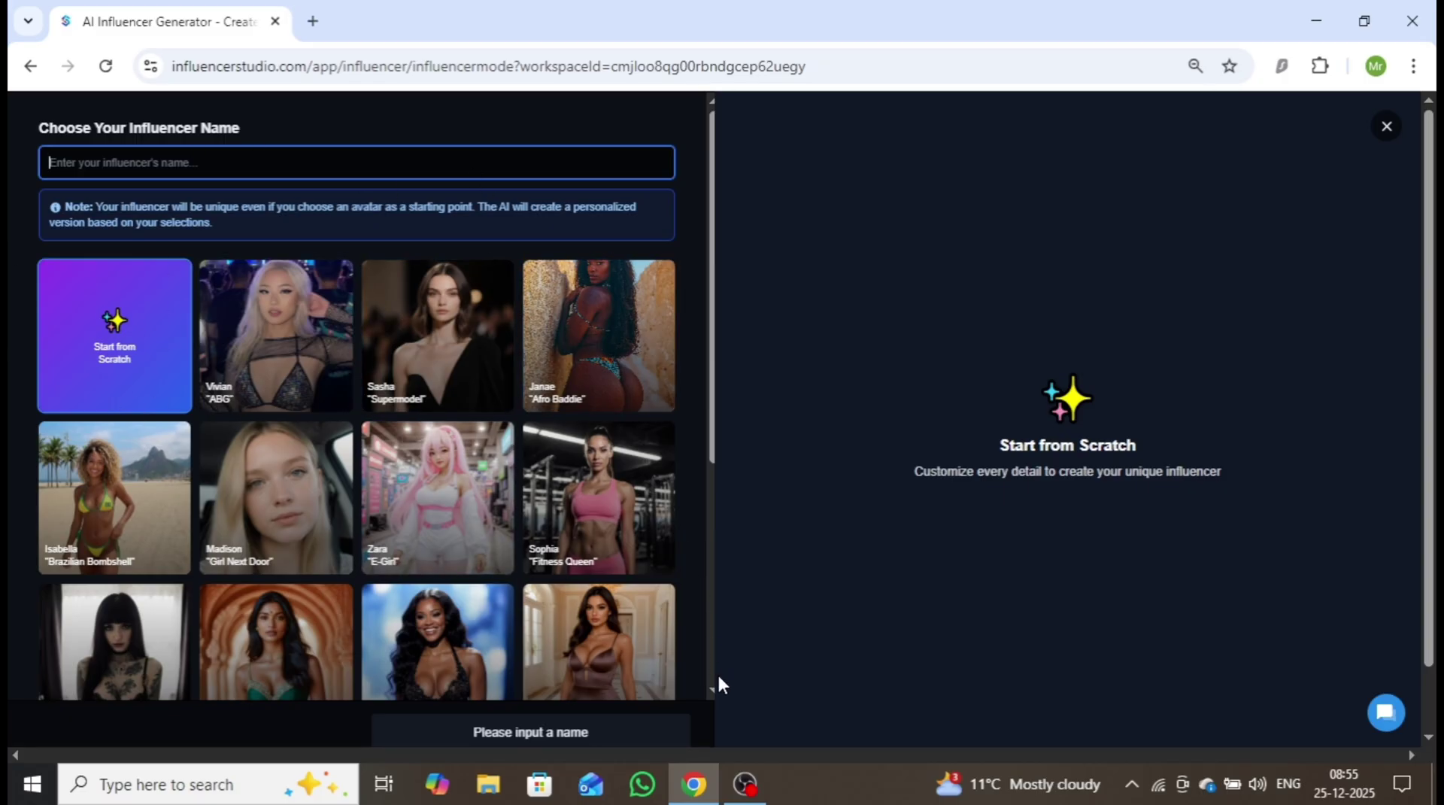
scroll(710, 681, "down", 5)
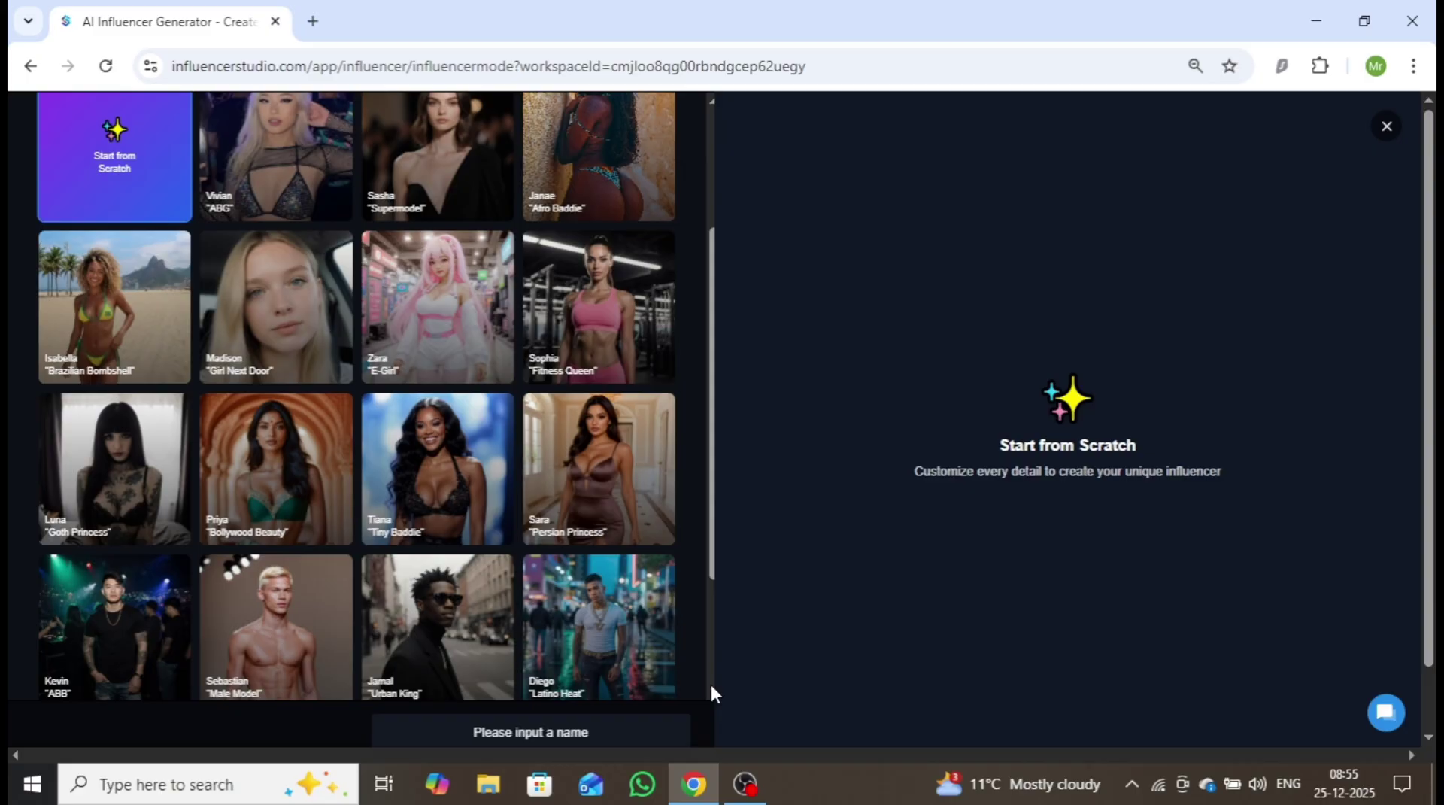
scroll(710, 681, "down", 1)
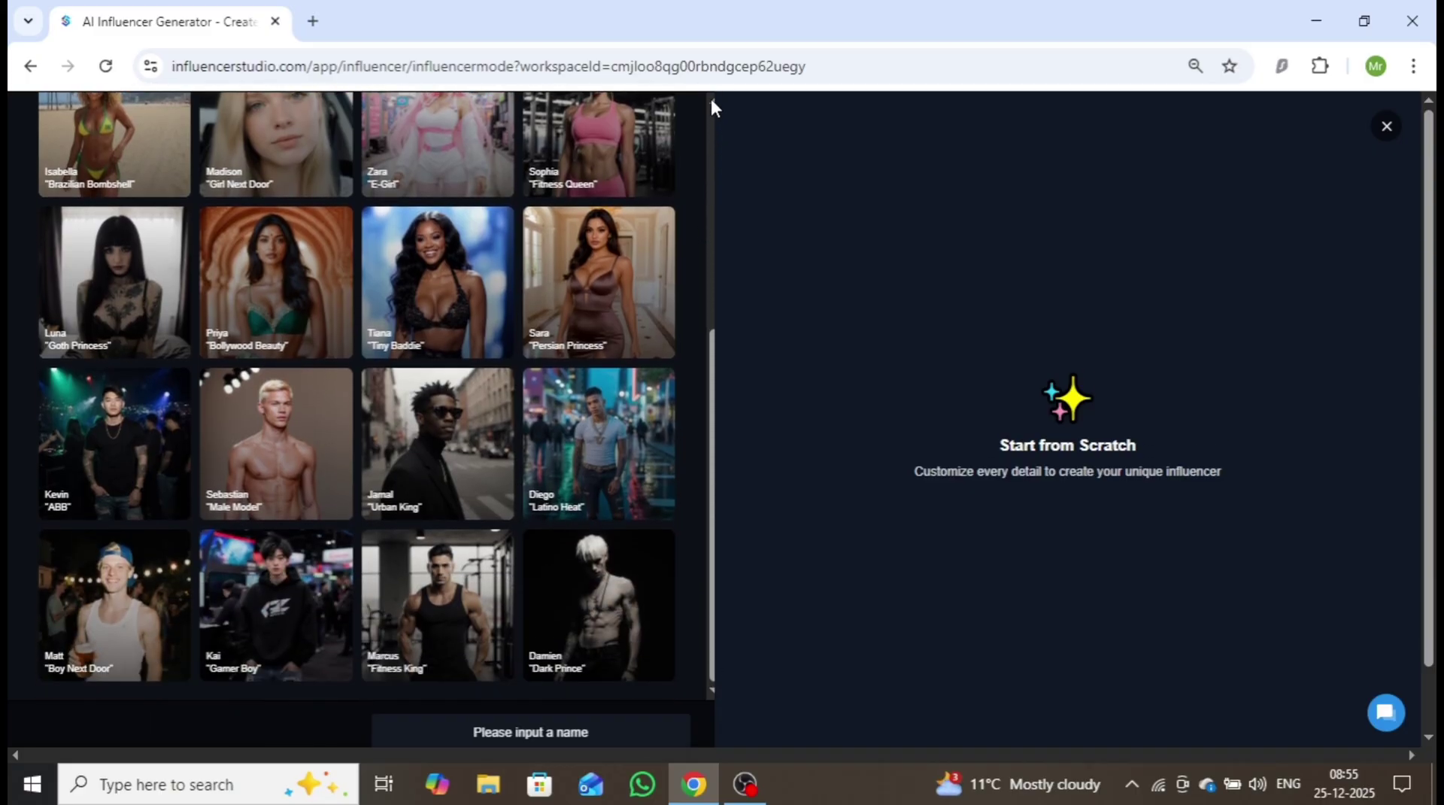
scroll(712, 105, "up", 5)
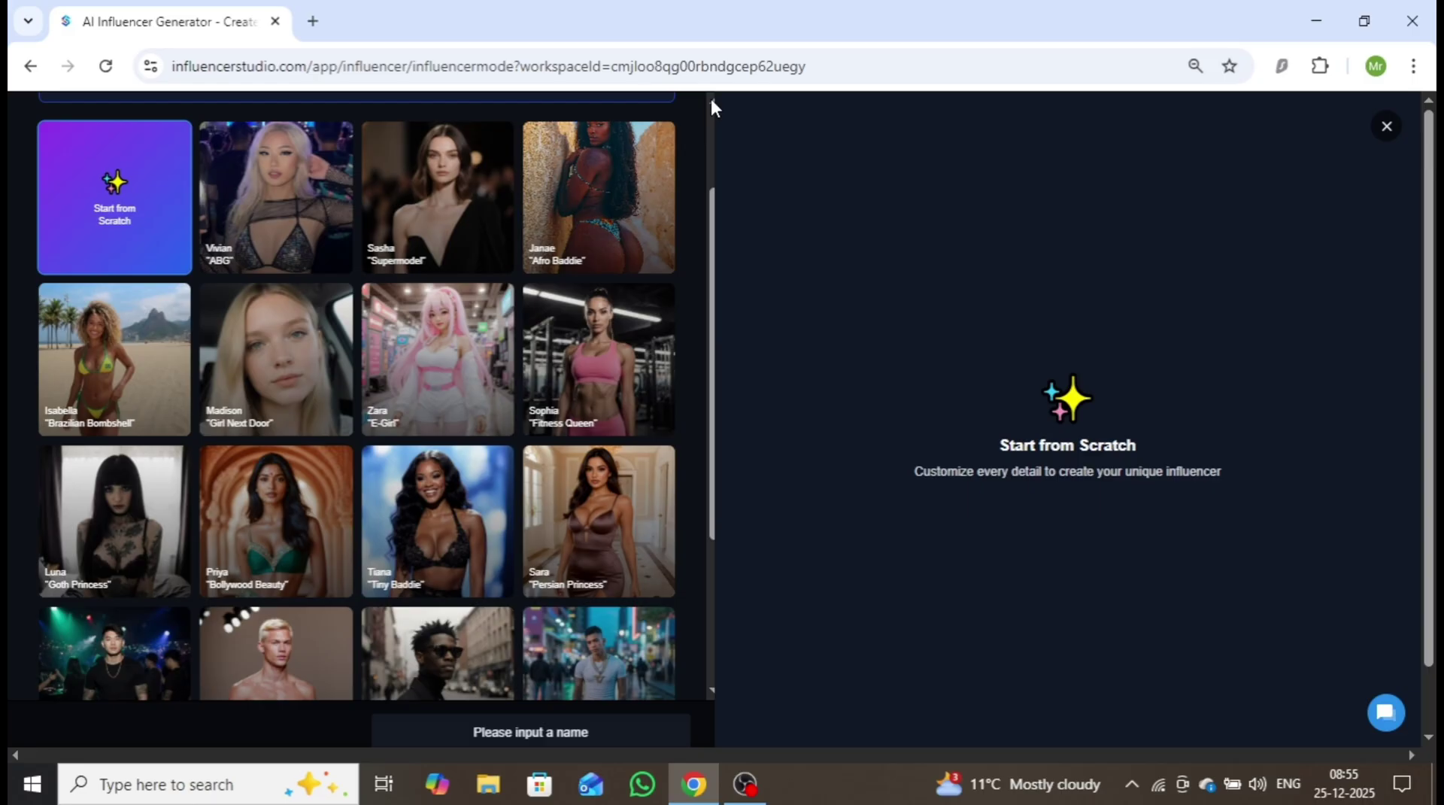
scroll(711, 108, "up", 2)
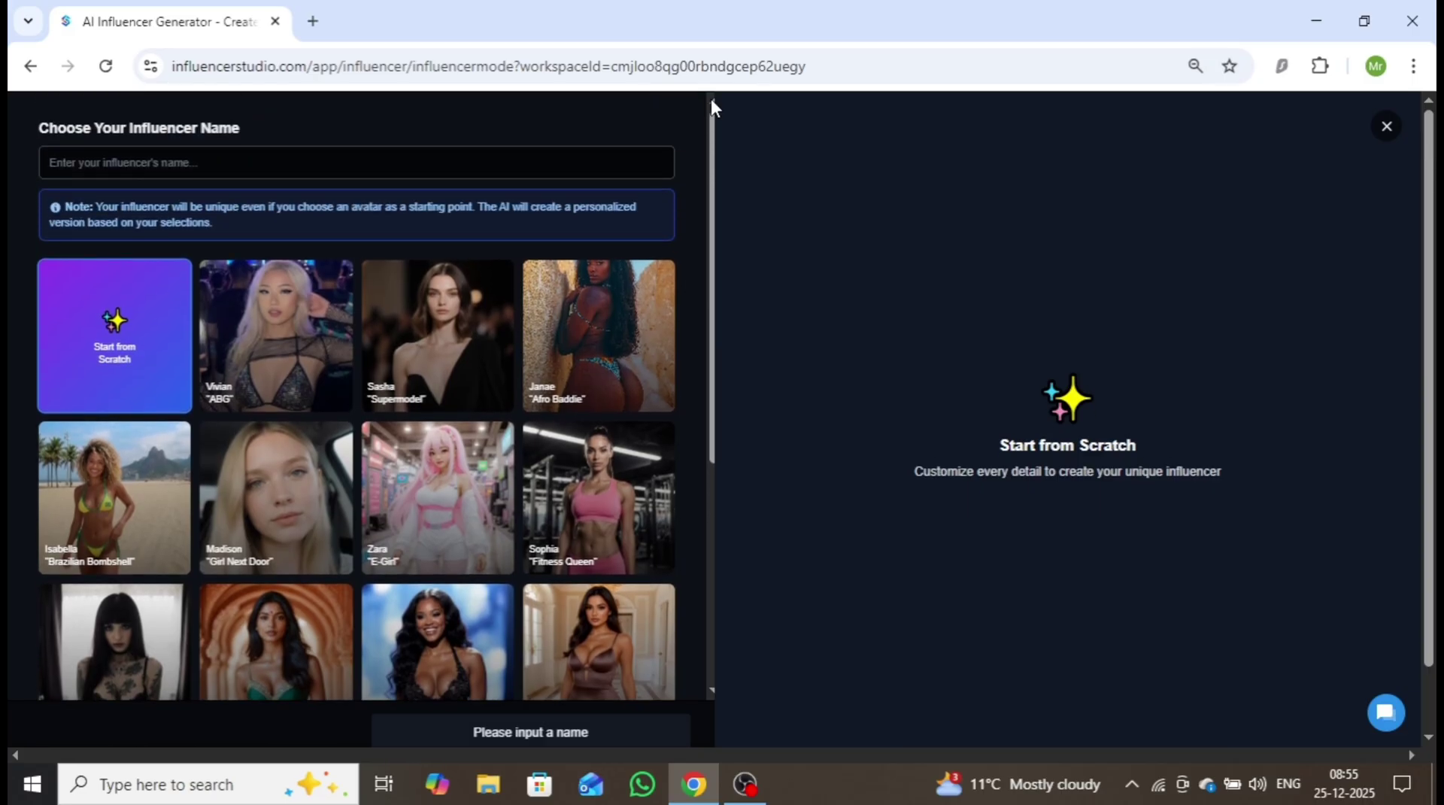
left_click(157, 160)
type("R")
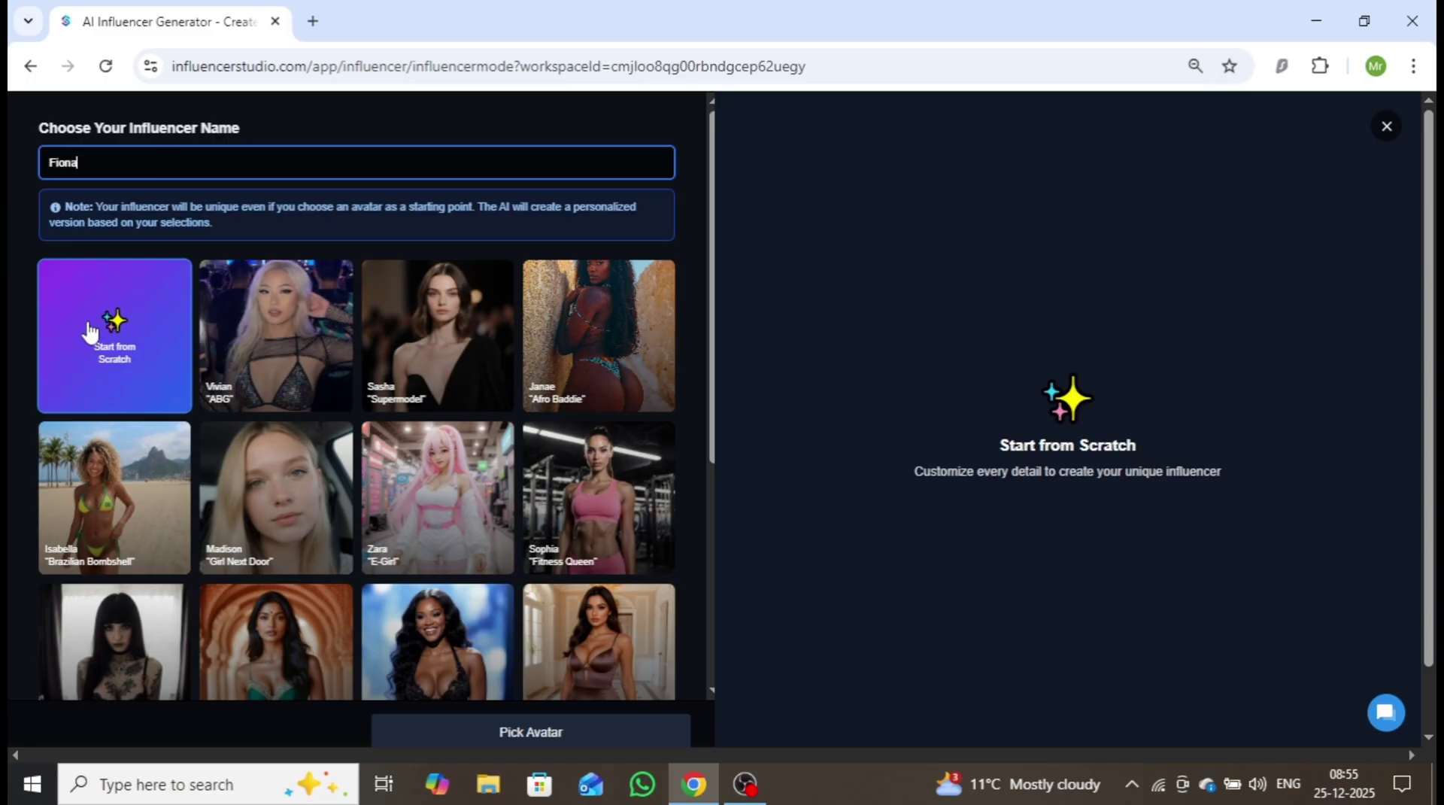
left_click(112, 323)
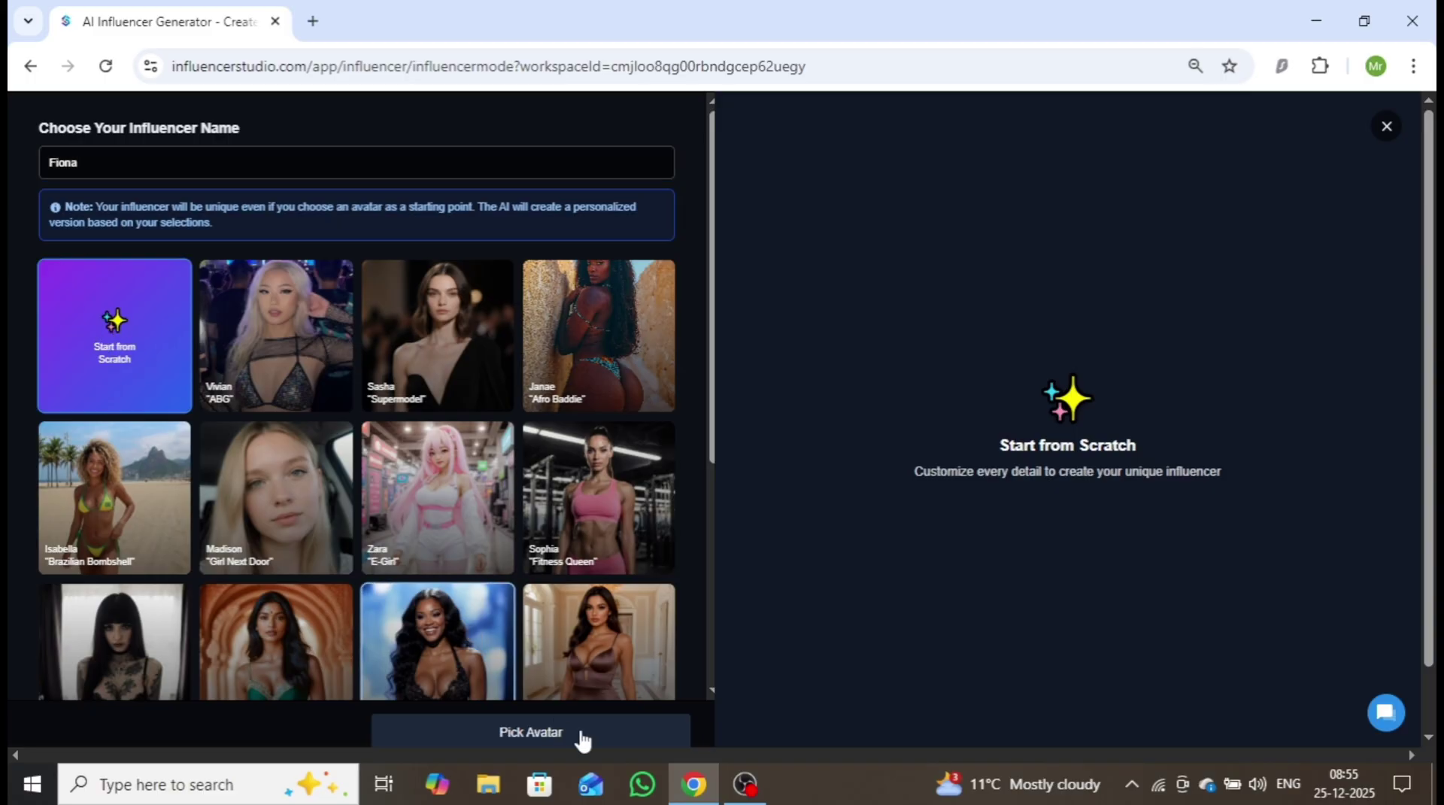
- Move on to character customization and set Hair Color to Black Hair
left_click(521, 737)
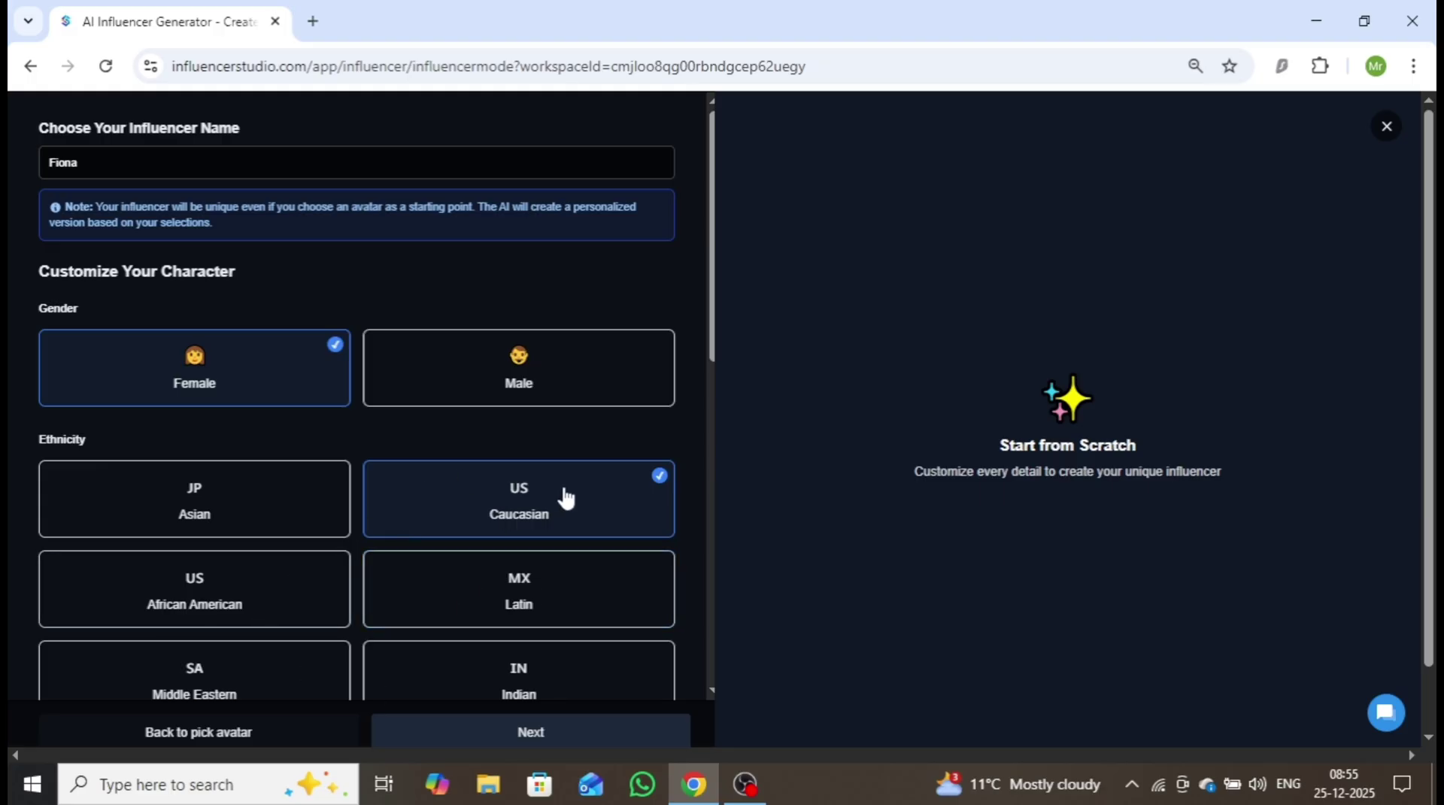
scroll(708, 687, "down", 5)
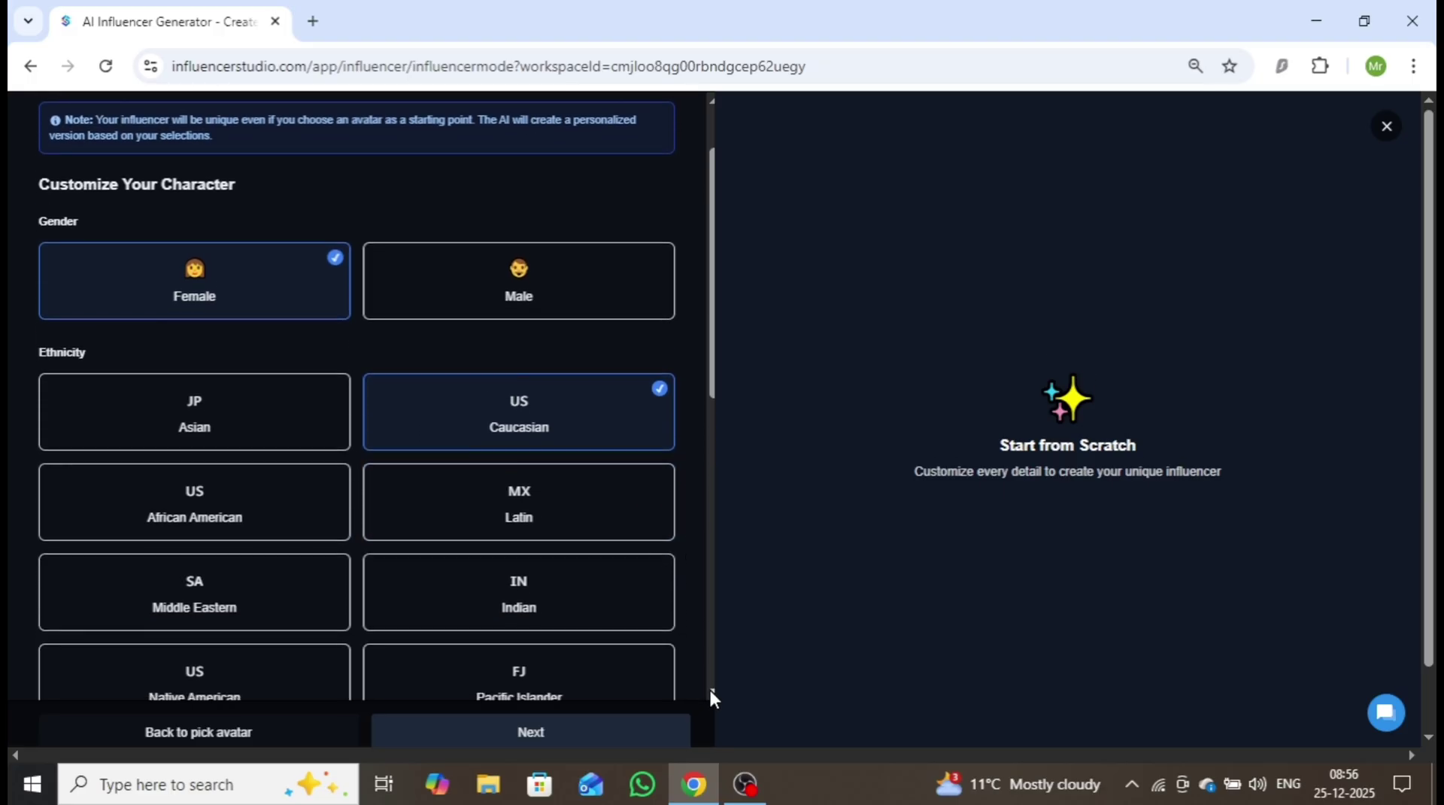
scroll(708, 687, "down", 5)
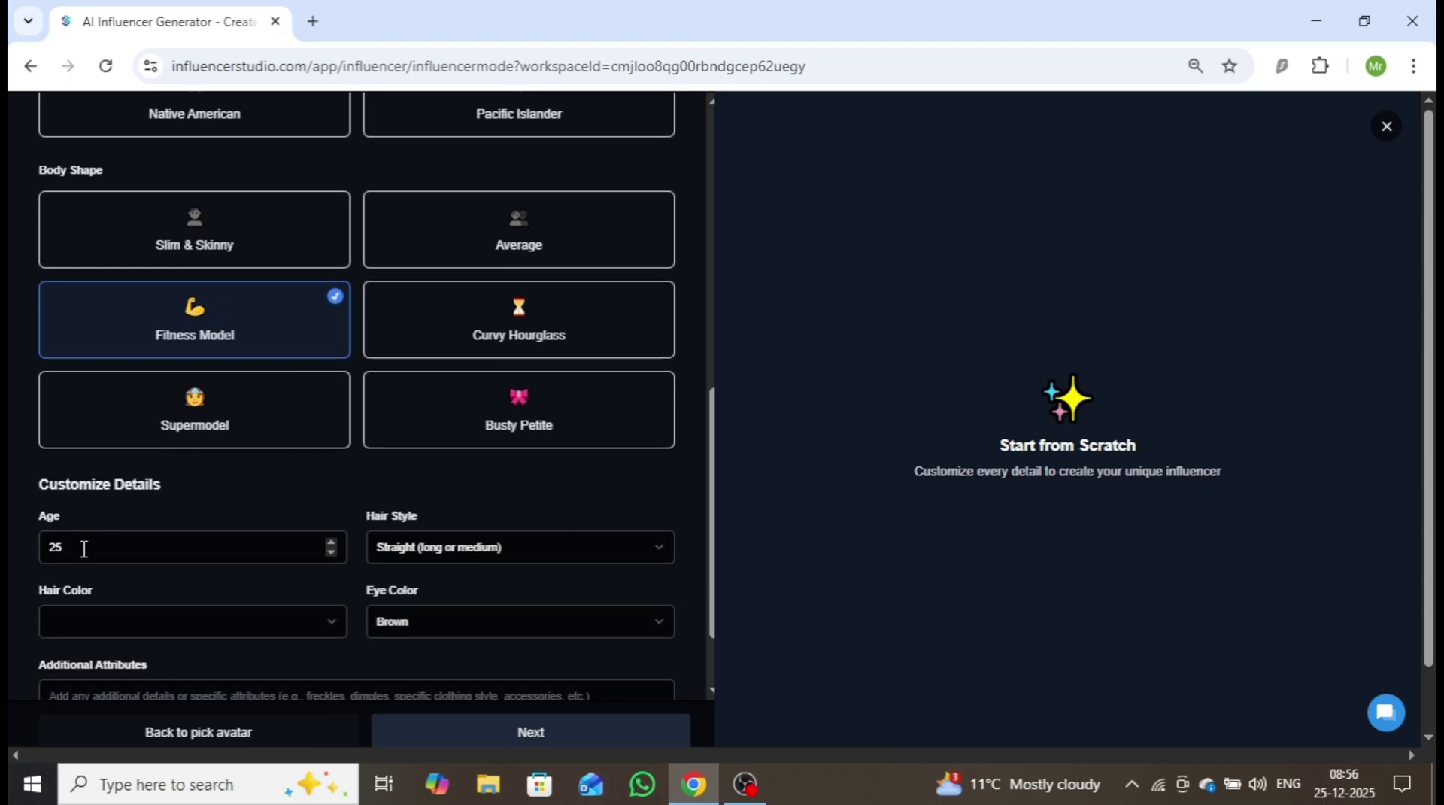
left_click(195, 627)
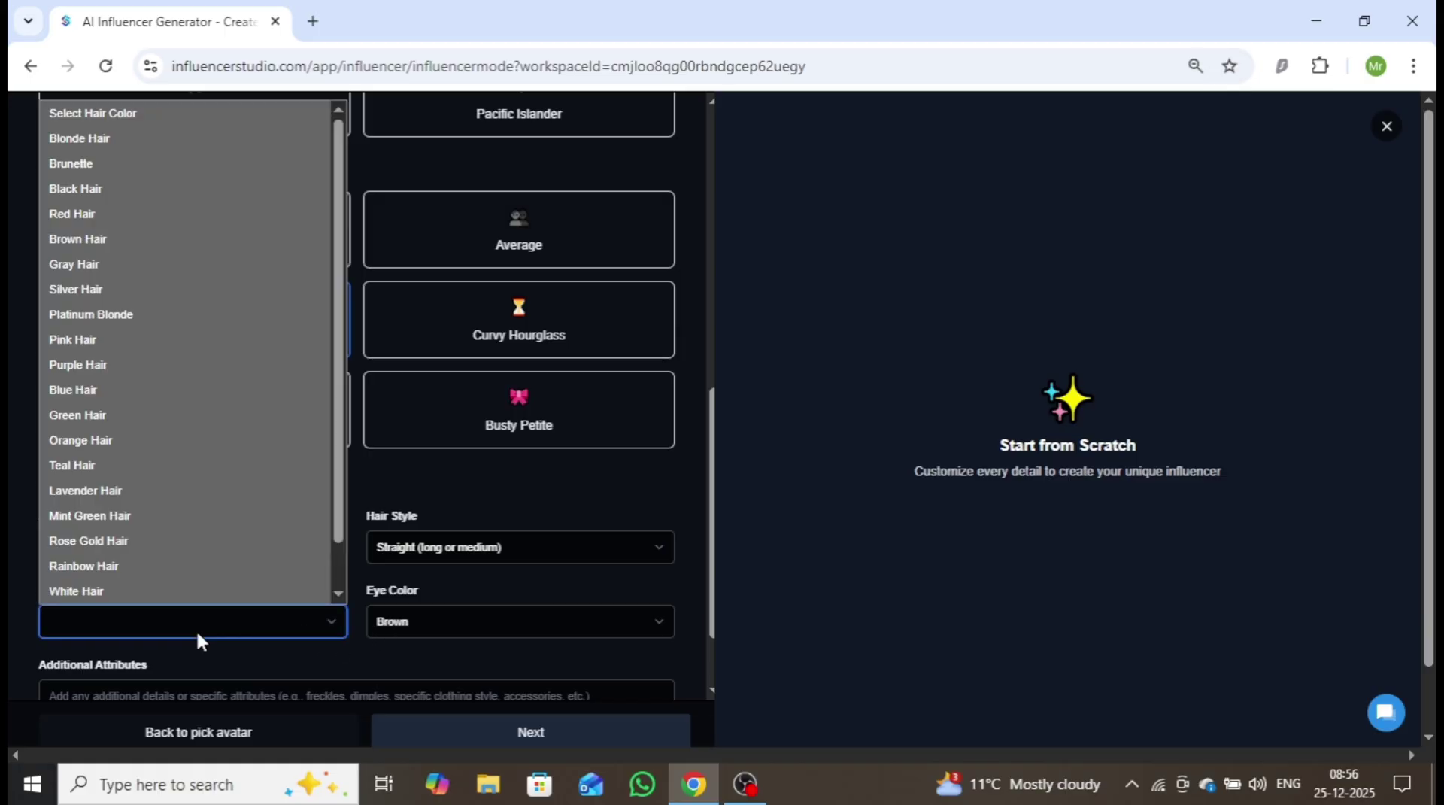
left_click(78, 188)
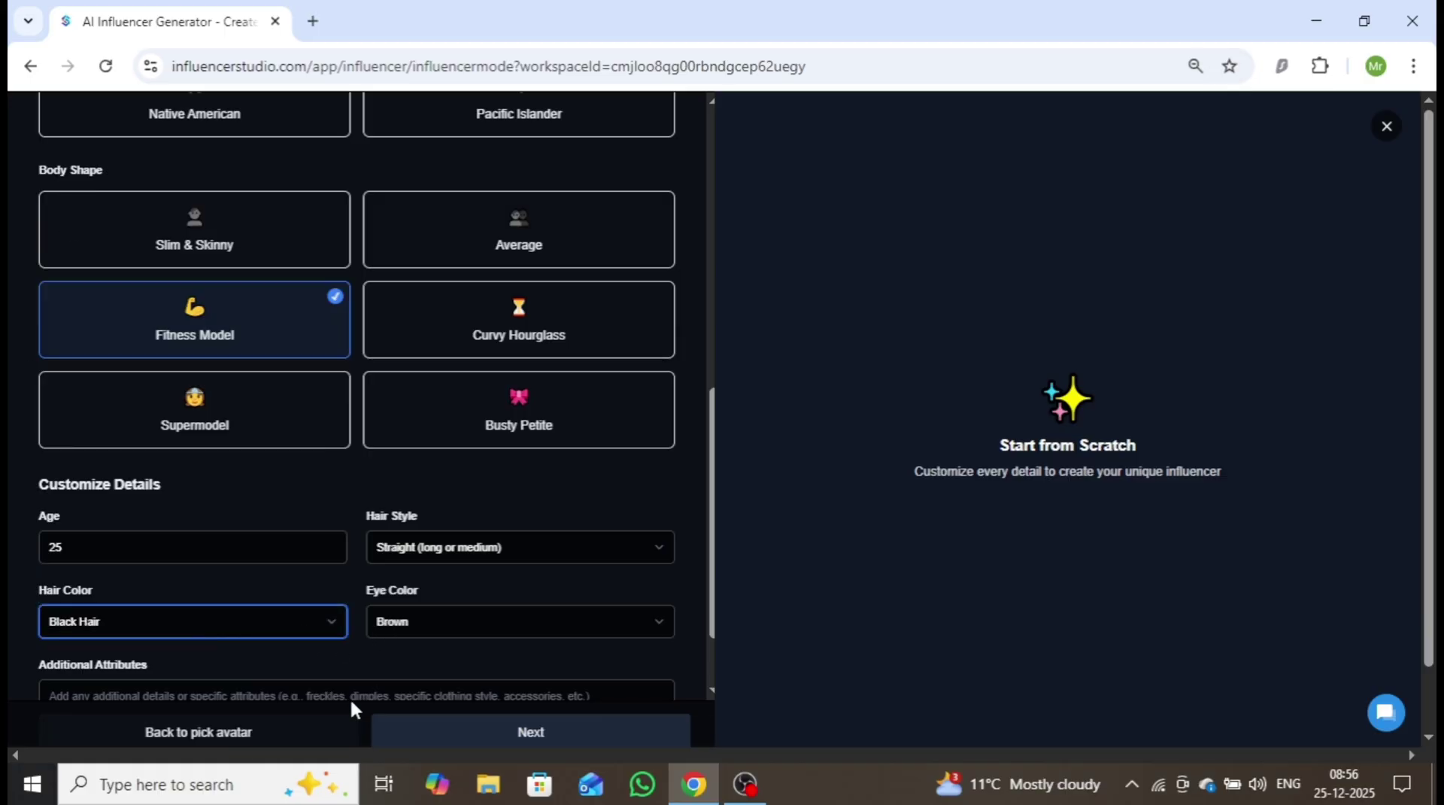
- Paste warm-glow skin and fit-physique text into Additional Attributes, then generate face options
scroll(707, 683, "down", 2)
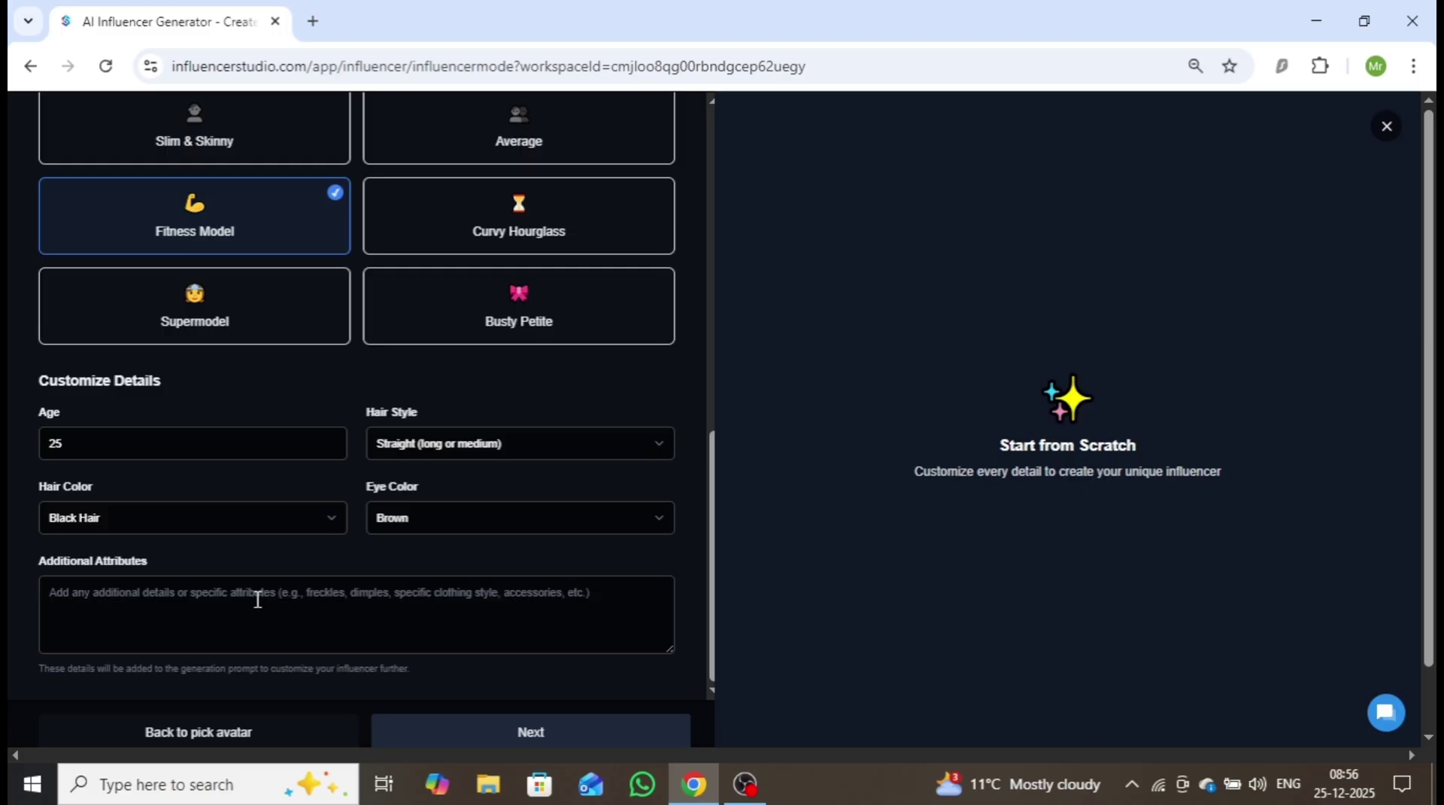
right_click(258, 596)
left_click(331, 360)
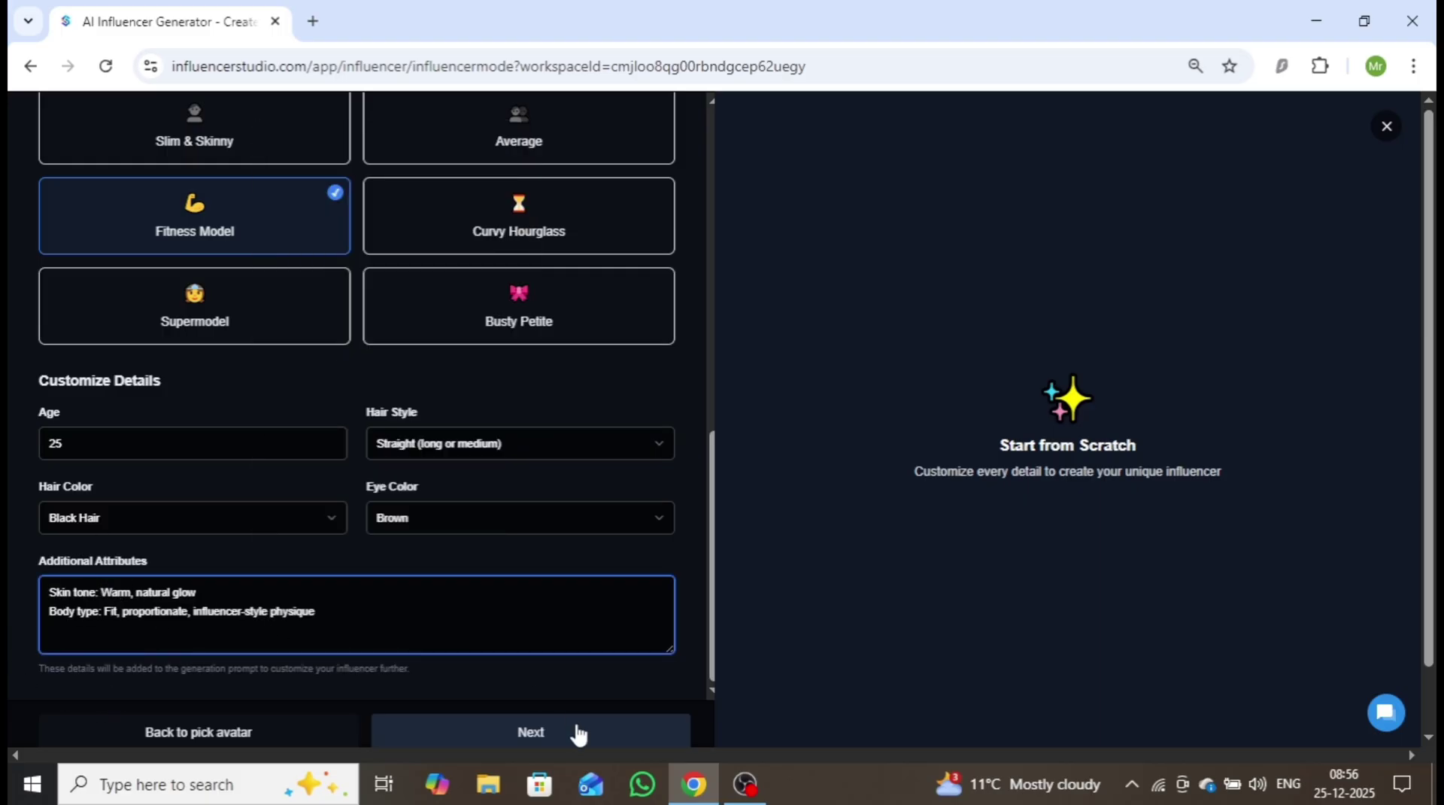
left_click(531, 731)
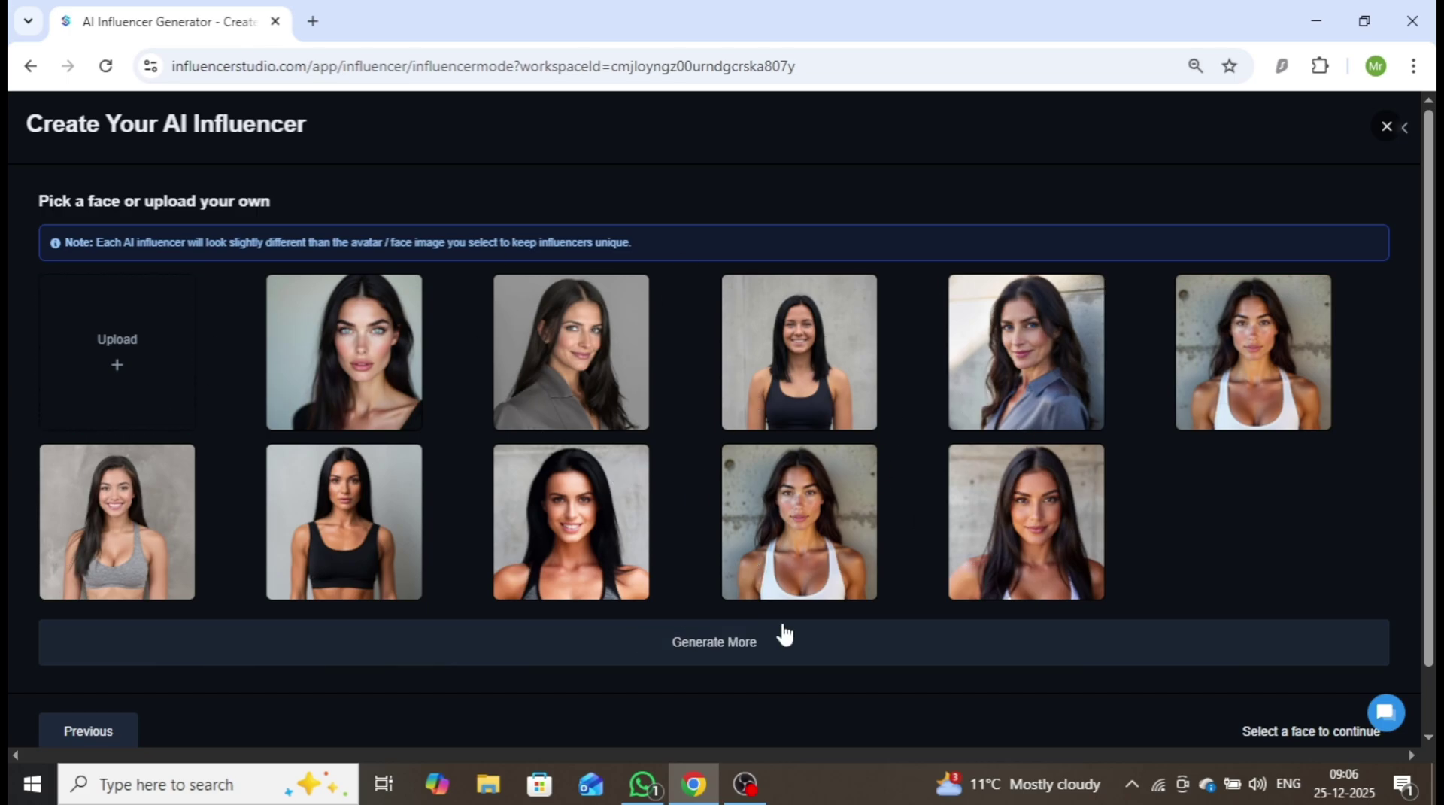
- Generate more faces, select the dark-haired face in a grey top, and finish the influencer
left_click(739, 661)
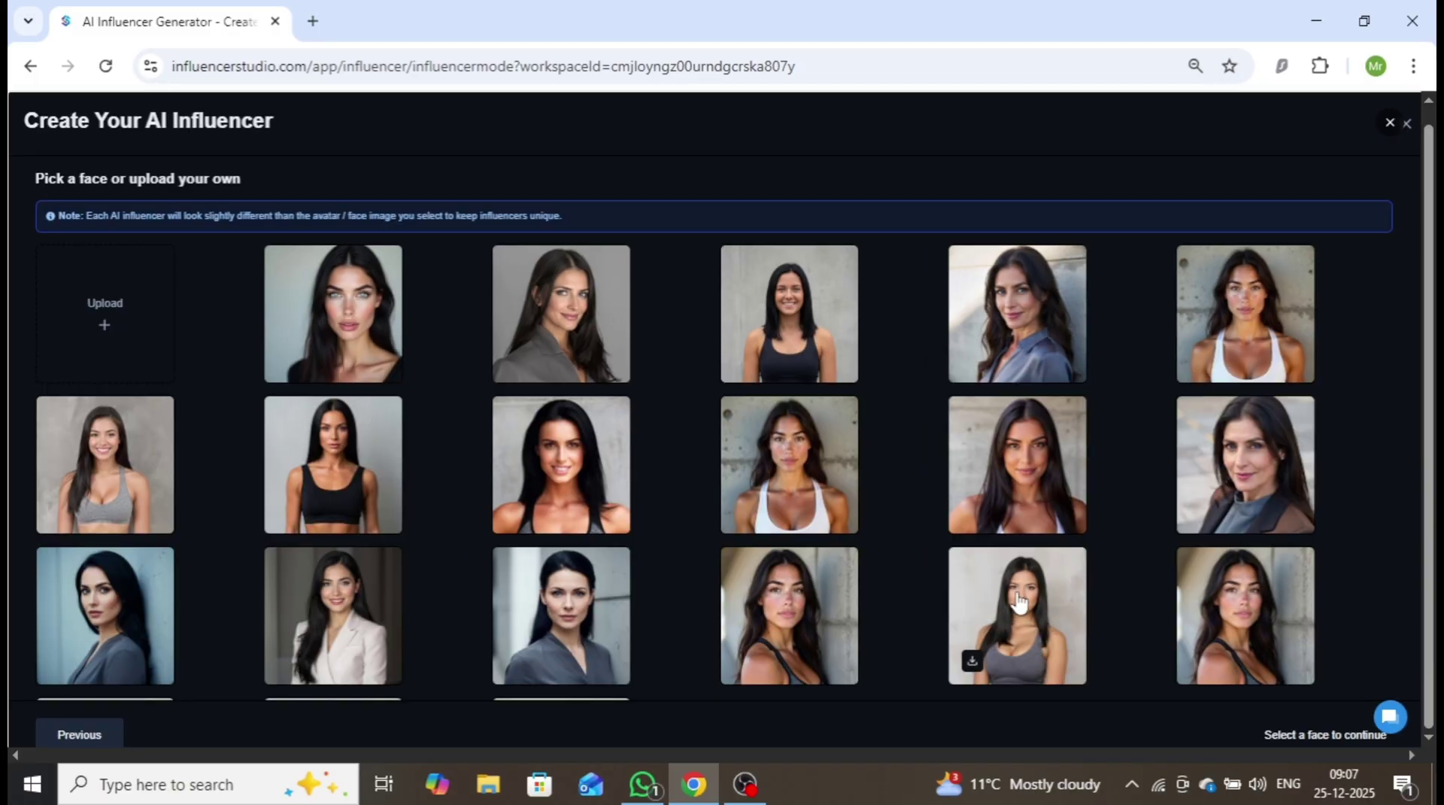
left_click(1030, 615)
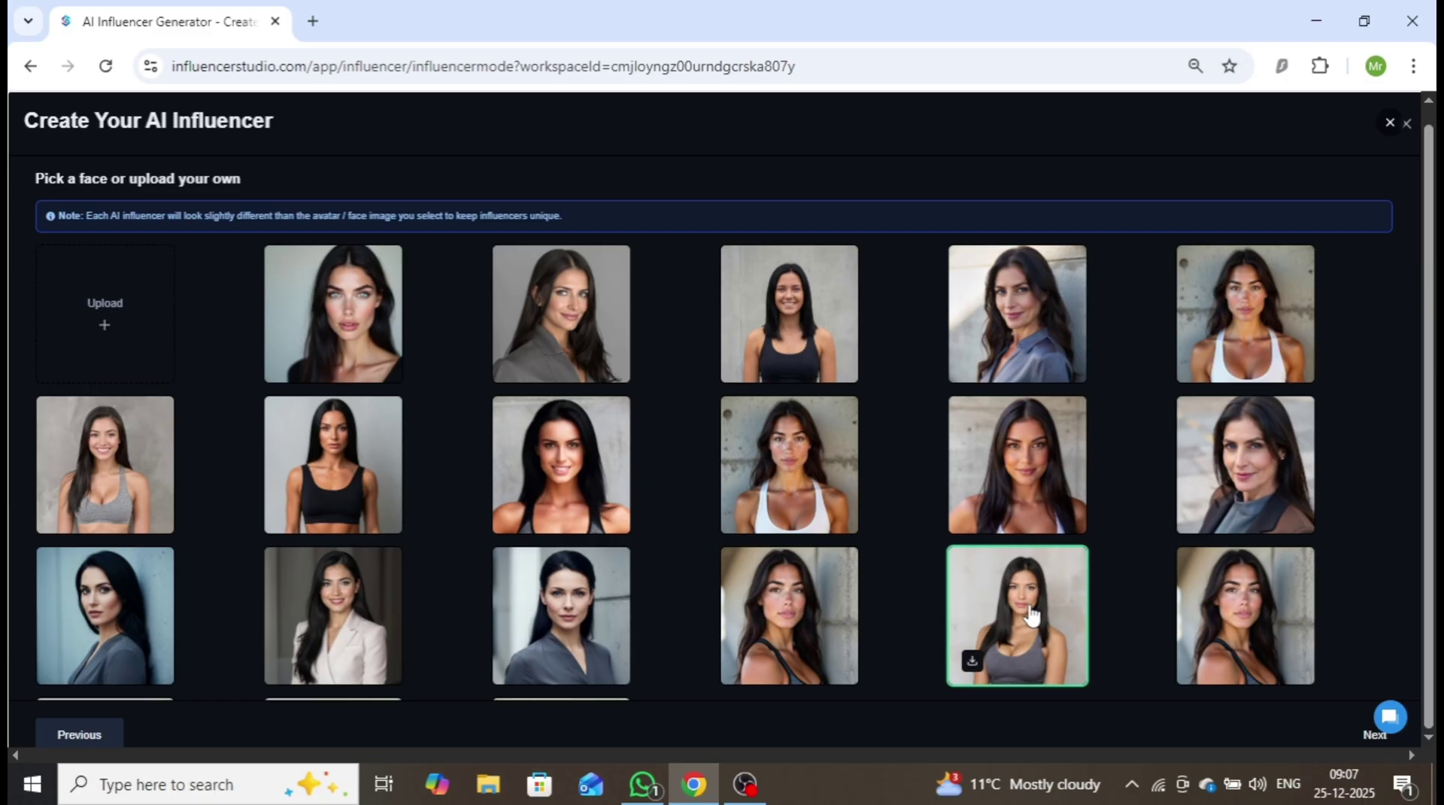
left_click(1370, 737)
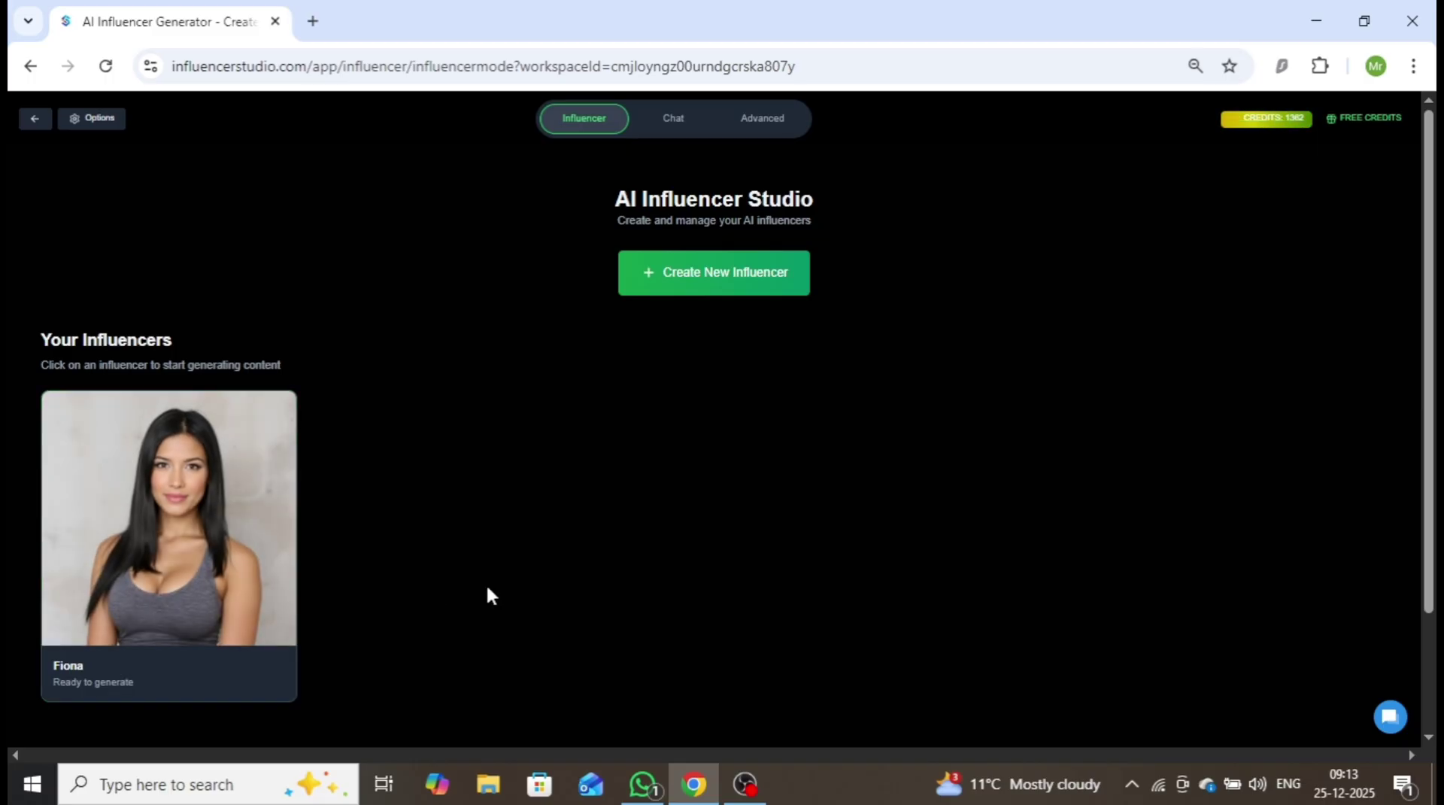
- Open Fiona's generation dialog and paste the gym workout image prompt
left_click(140, 563)
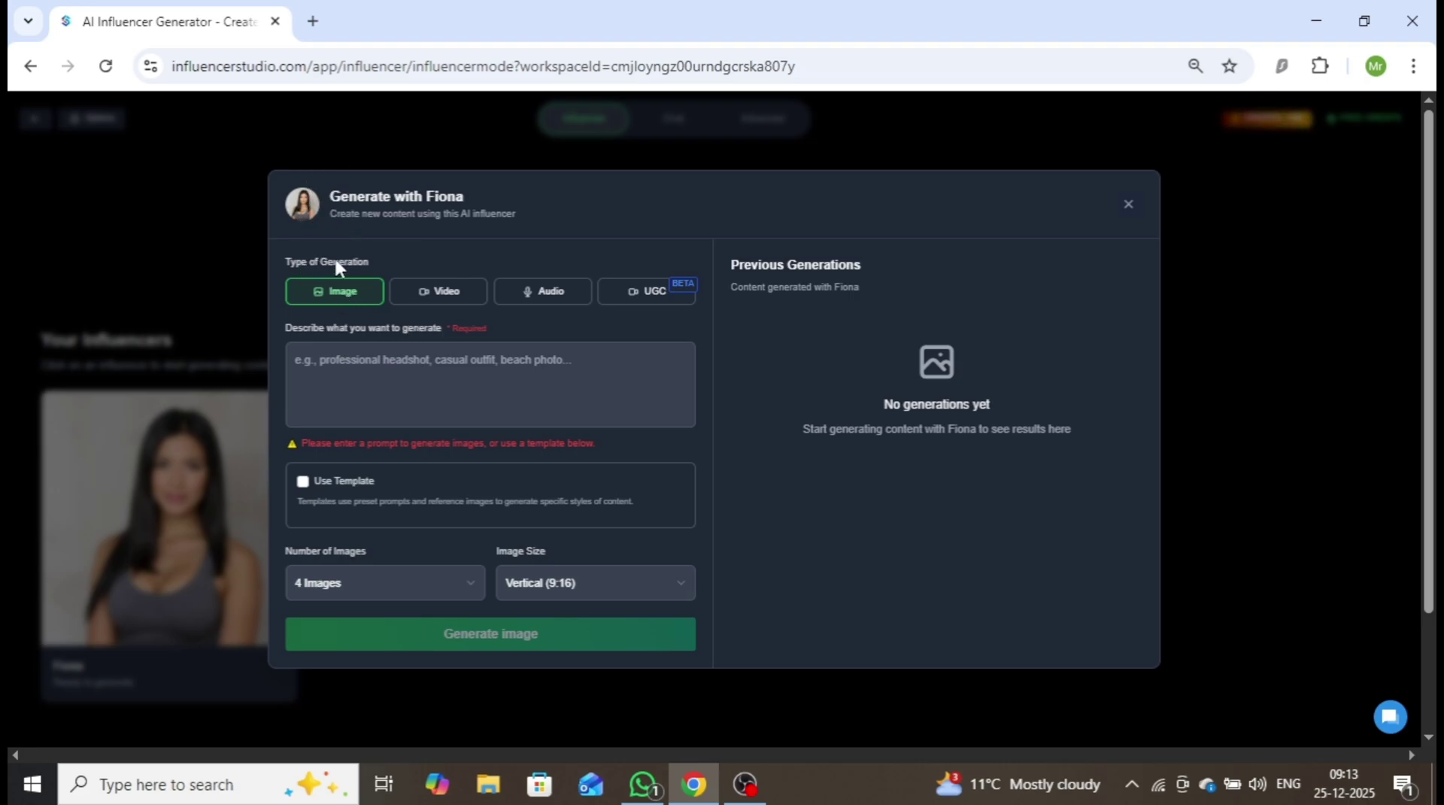
left_click(338, 367)
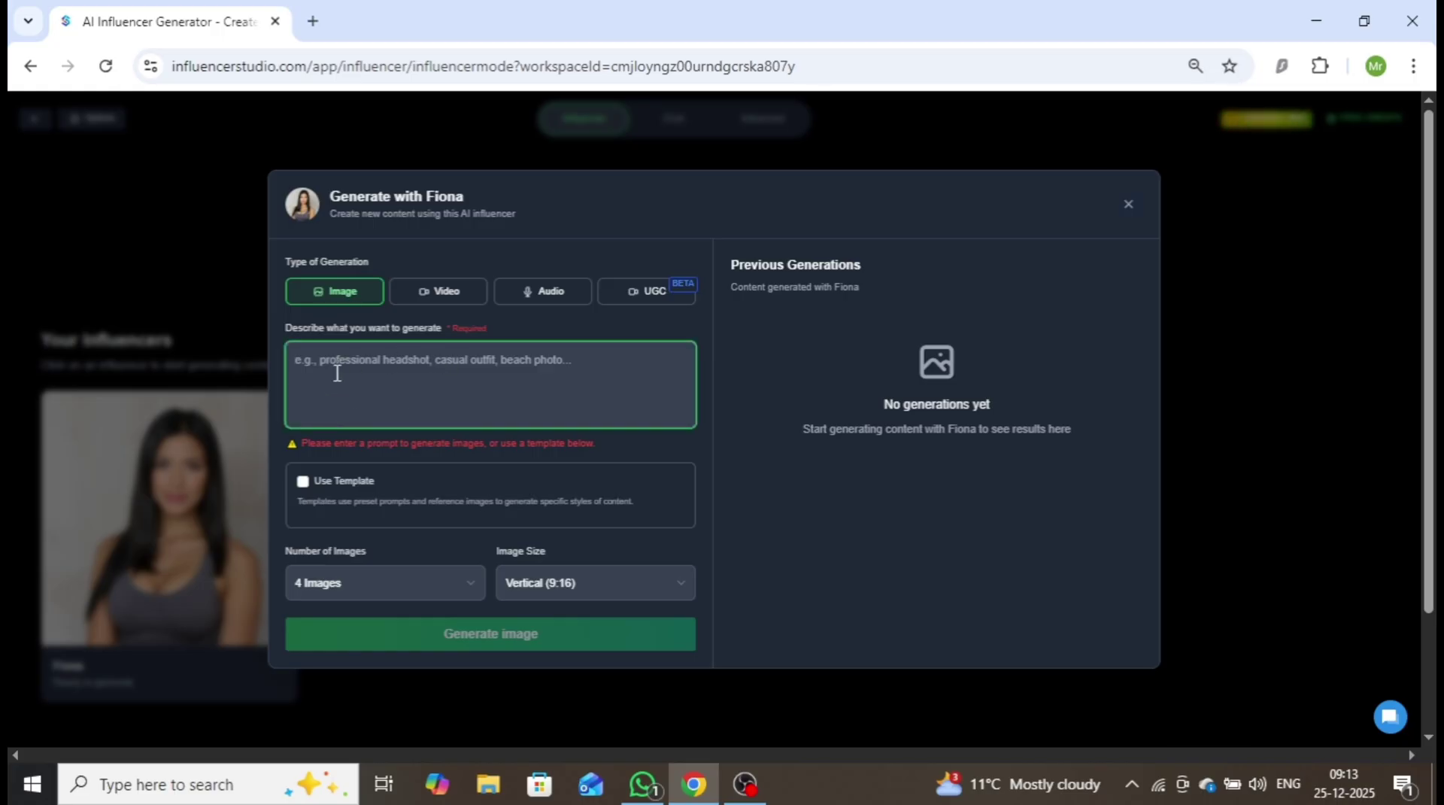
right_click(435, 393)
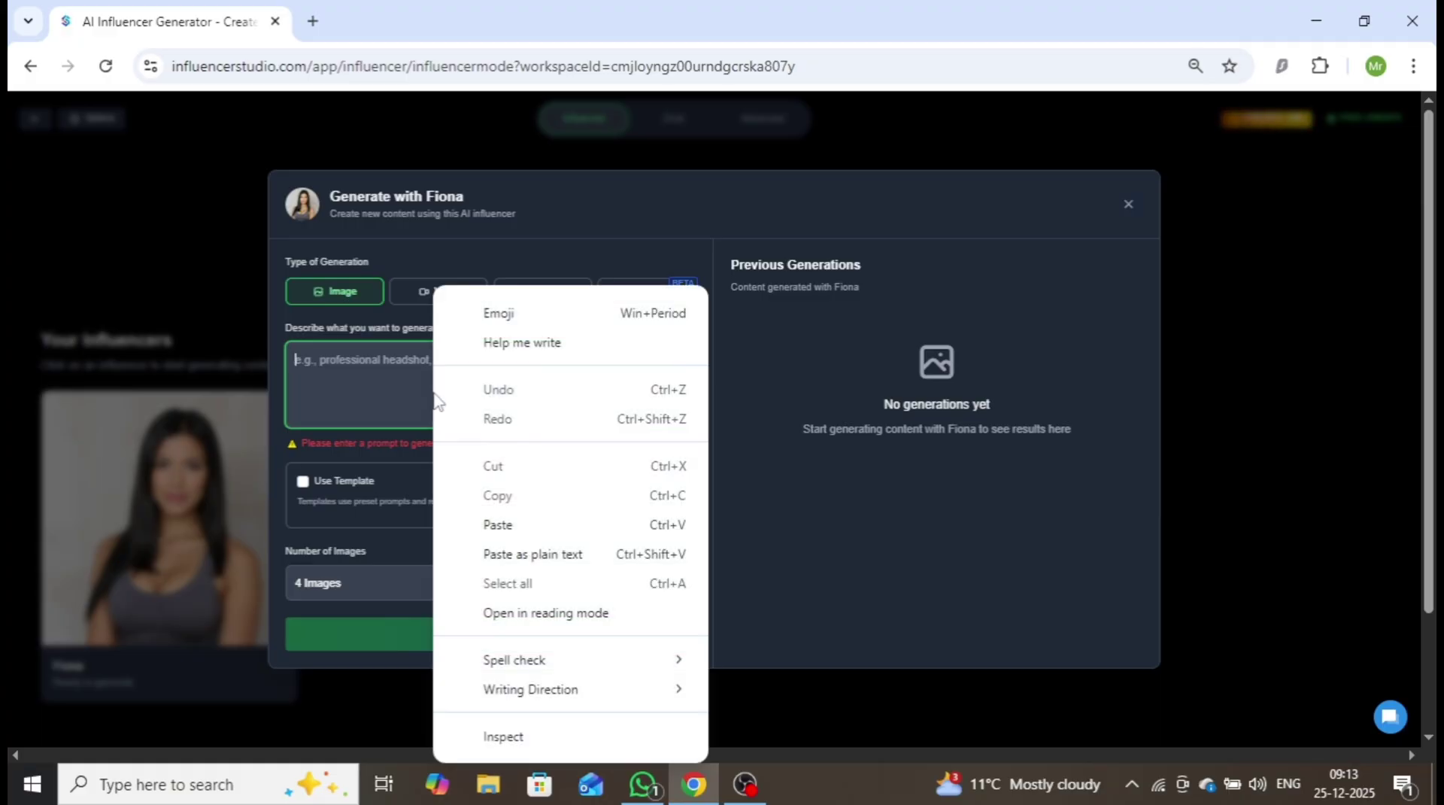
left_click(503, 530)
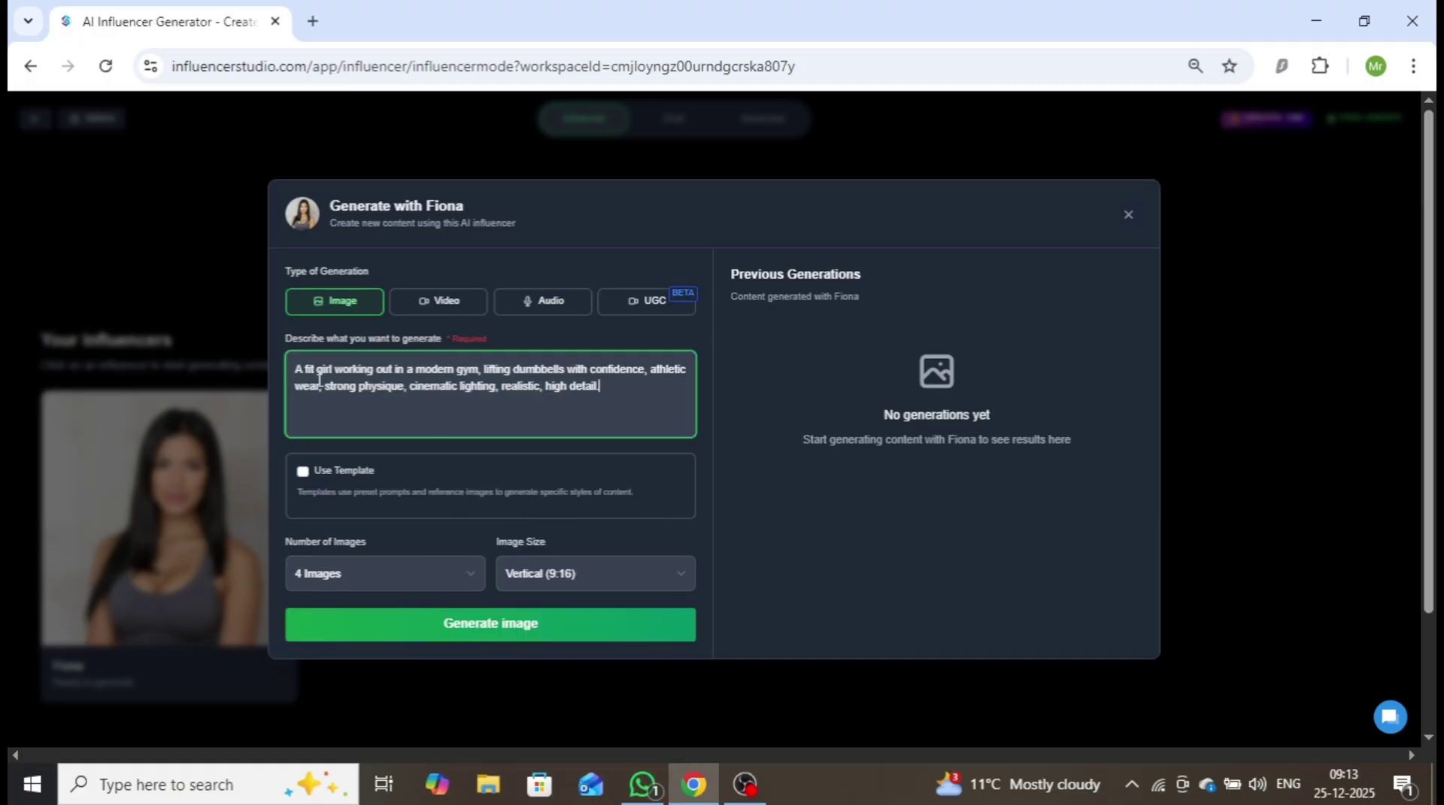
- Keep 4 images at Vertical (9:16), leaving Use Template switched off
left_click(302, 471)
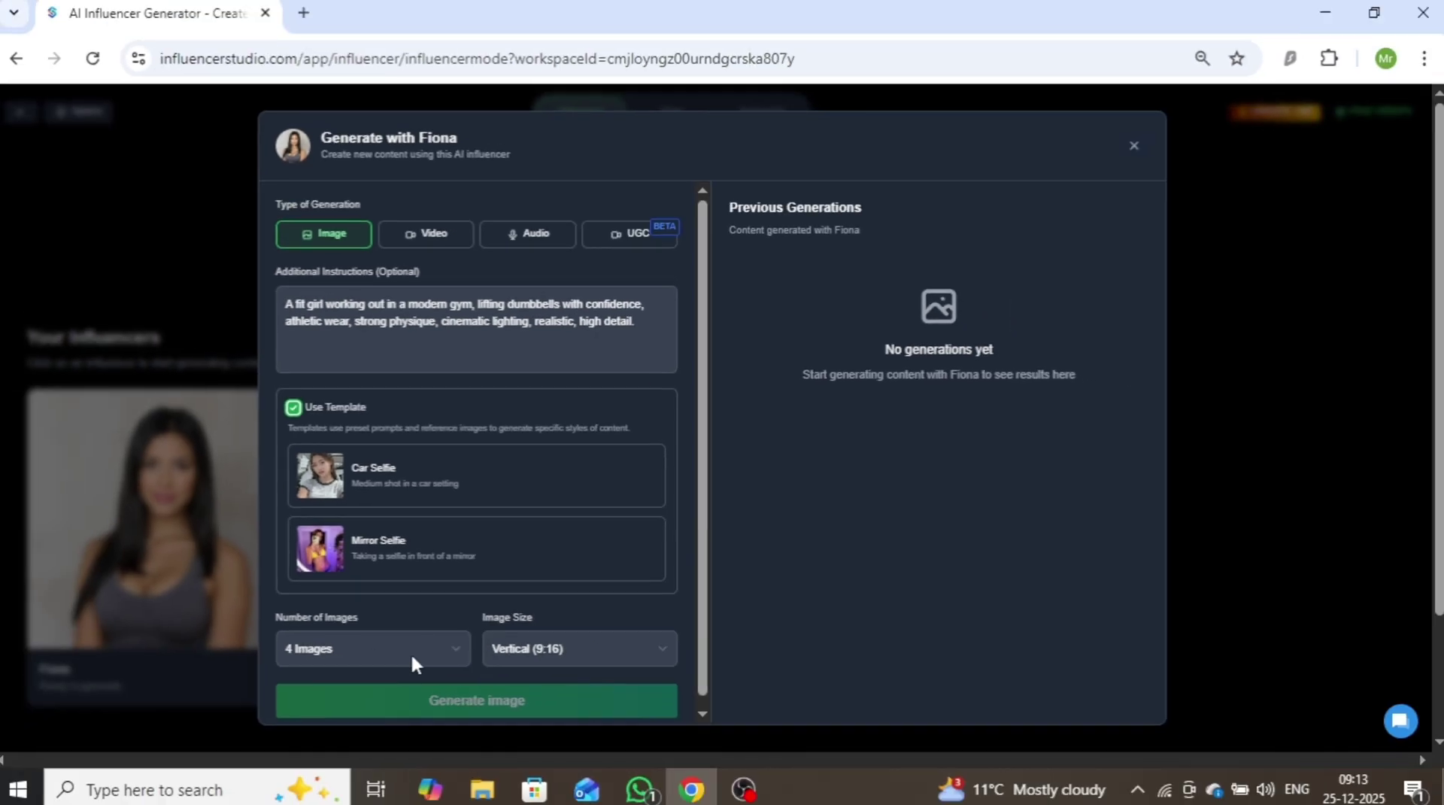
left_click(420, 651)
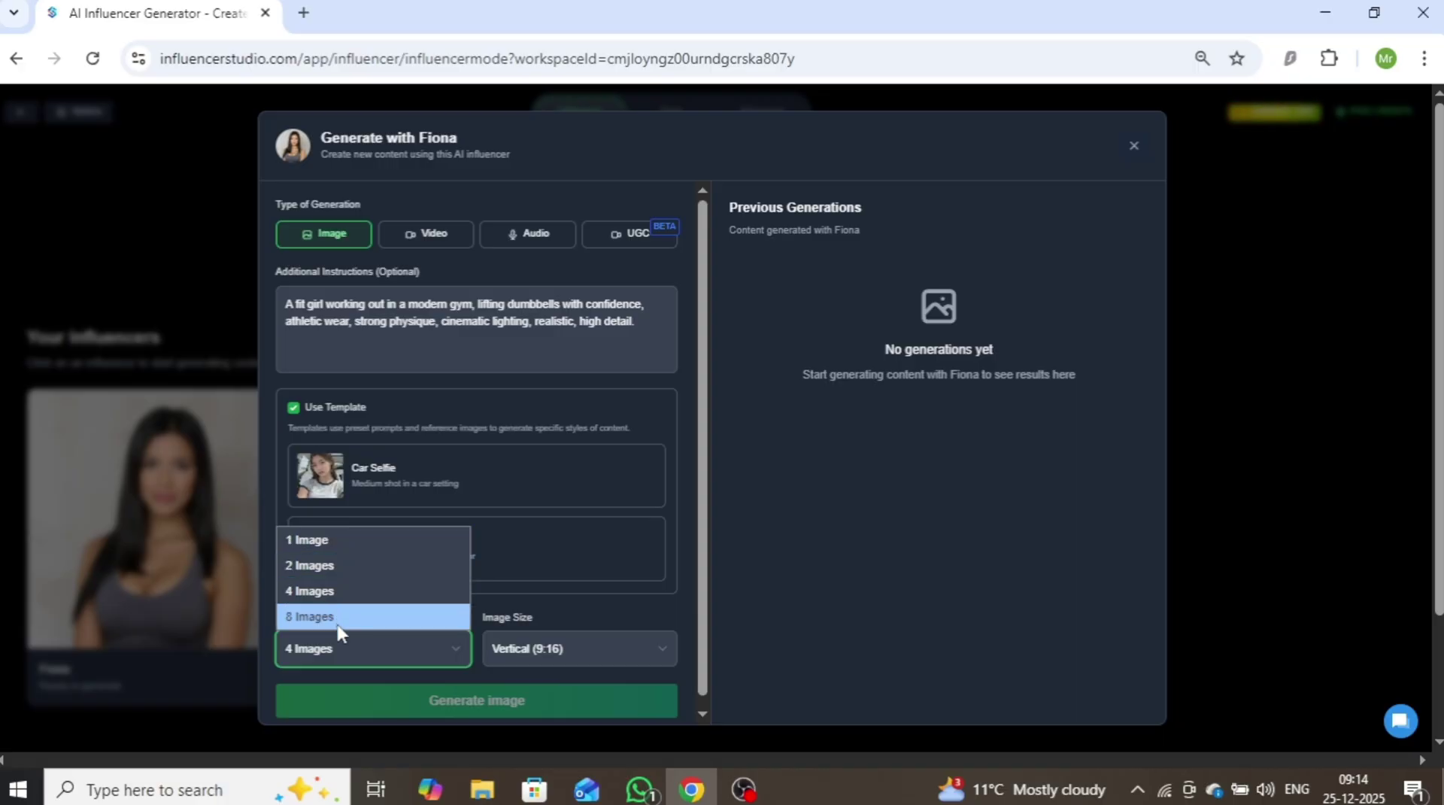
left_click(324, 585)
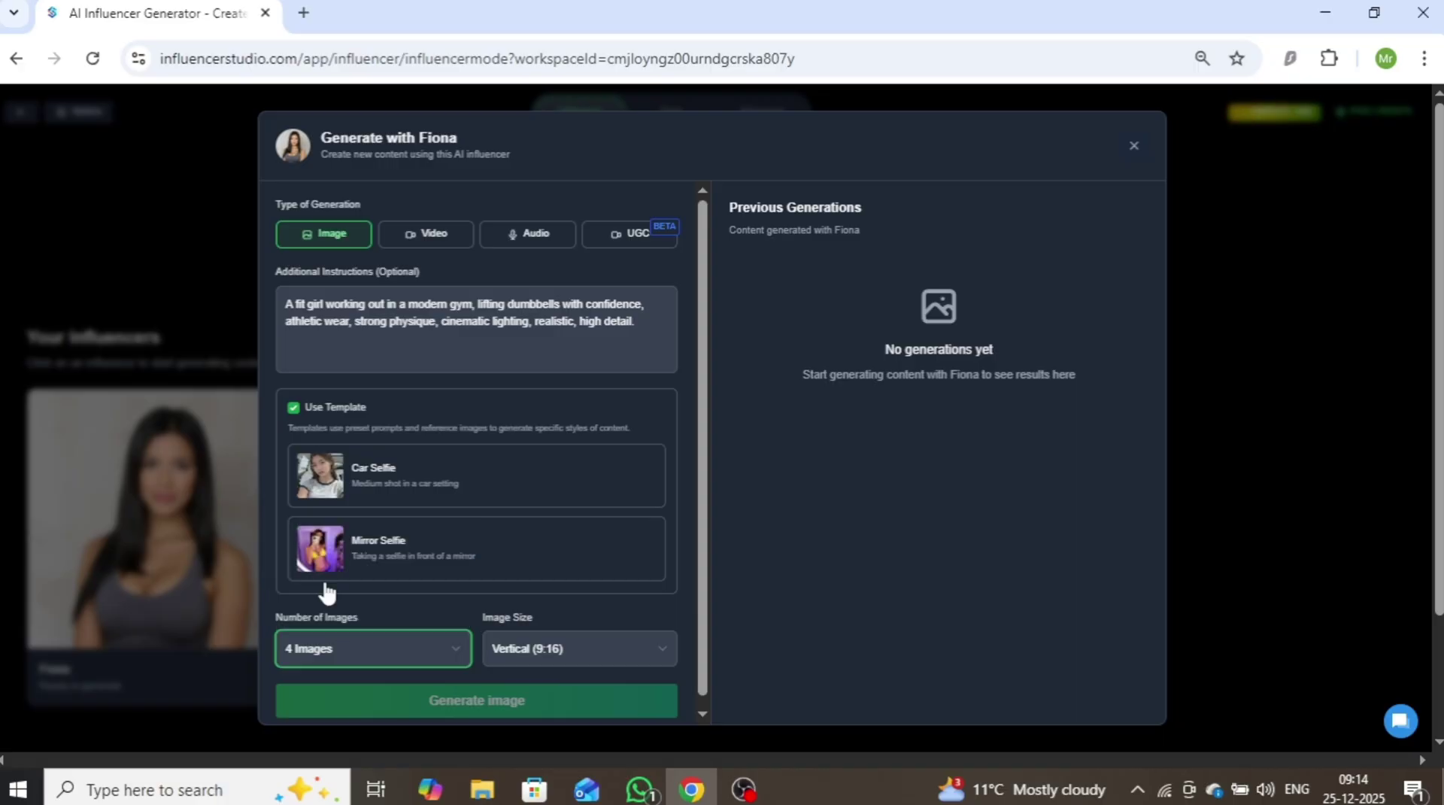
left_click(563, 646)
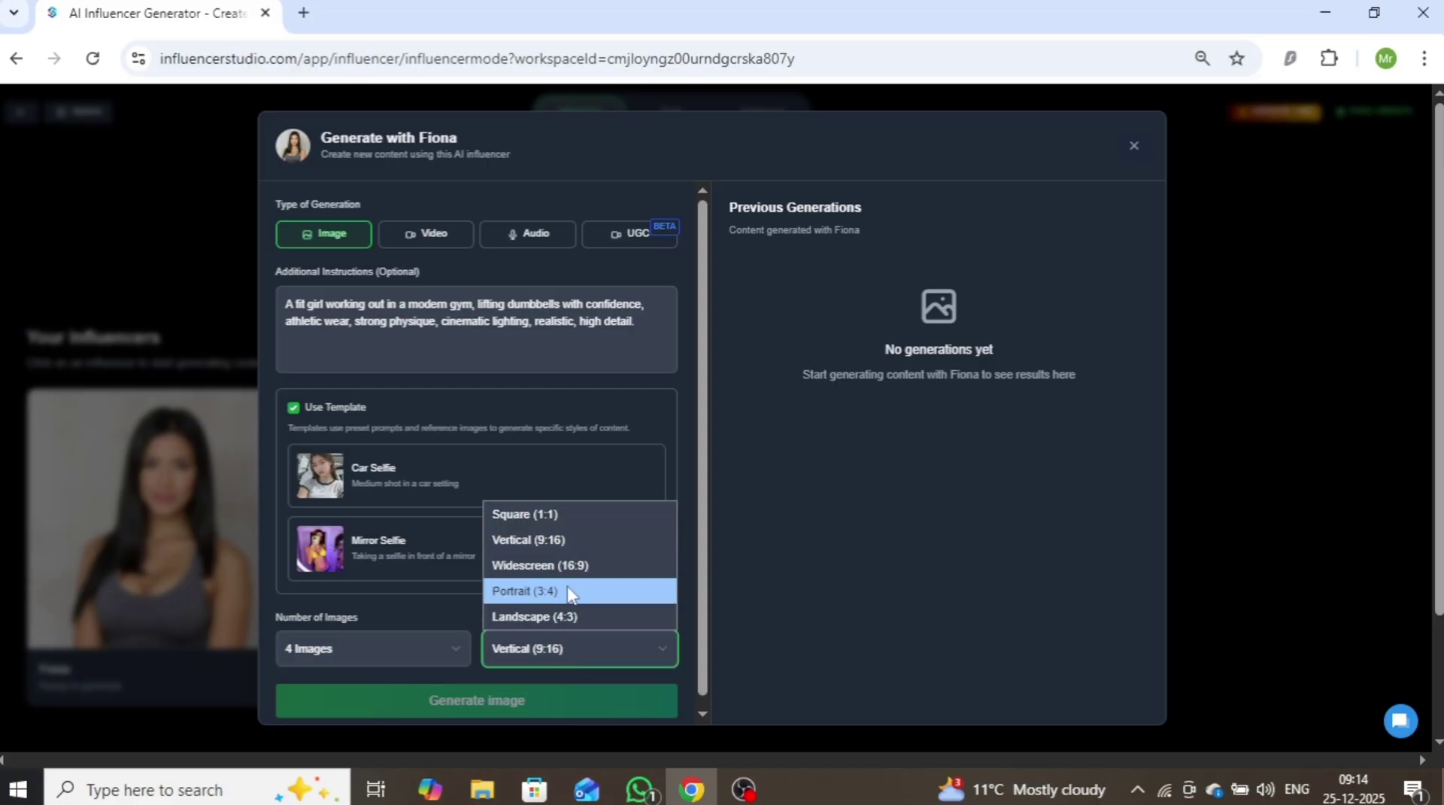
left_click(562, 547)
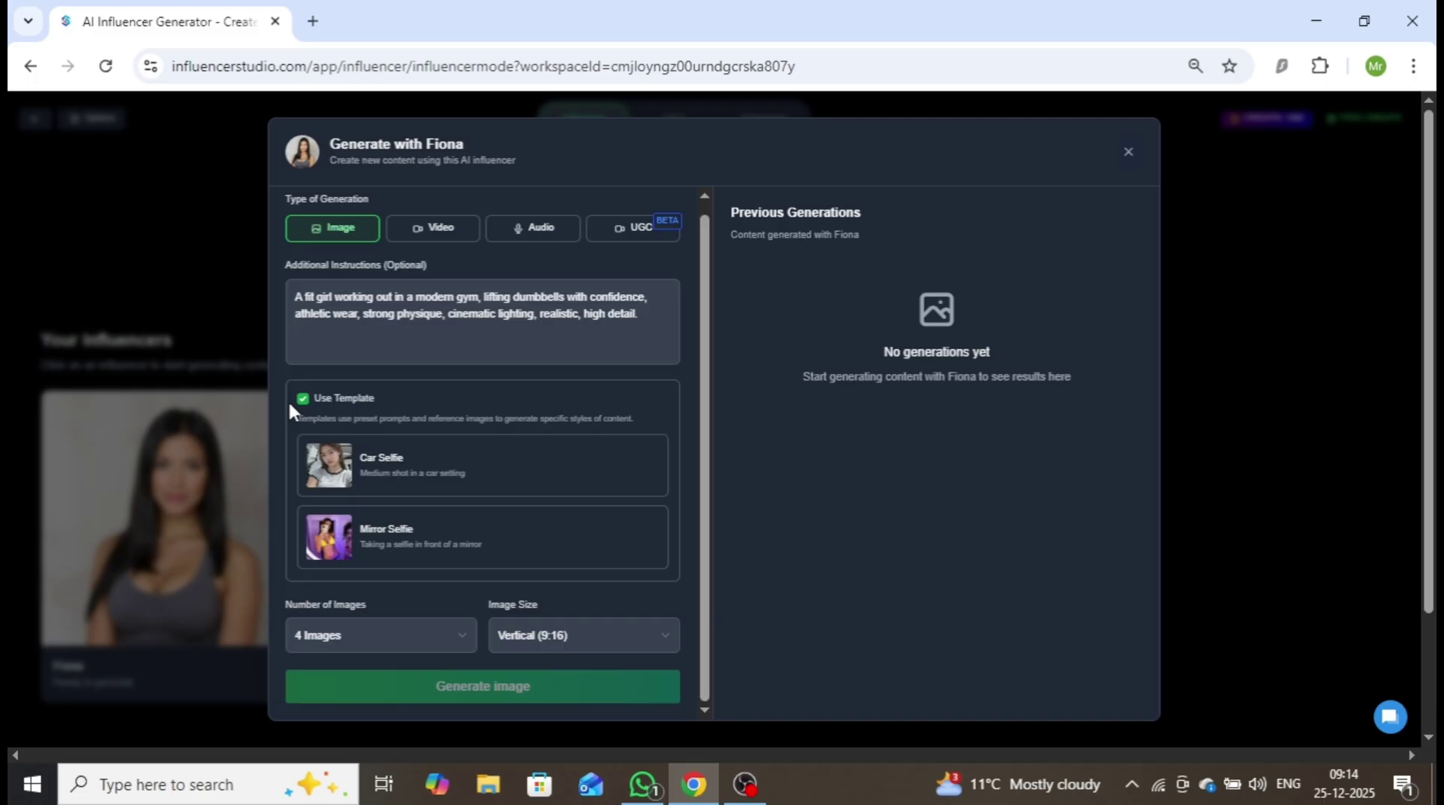
left_click(293, 407)
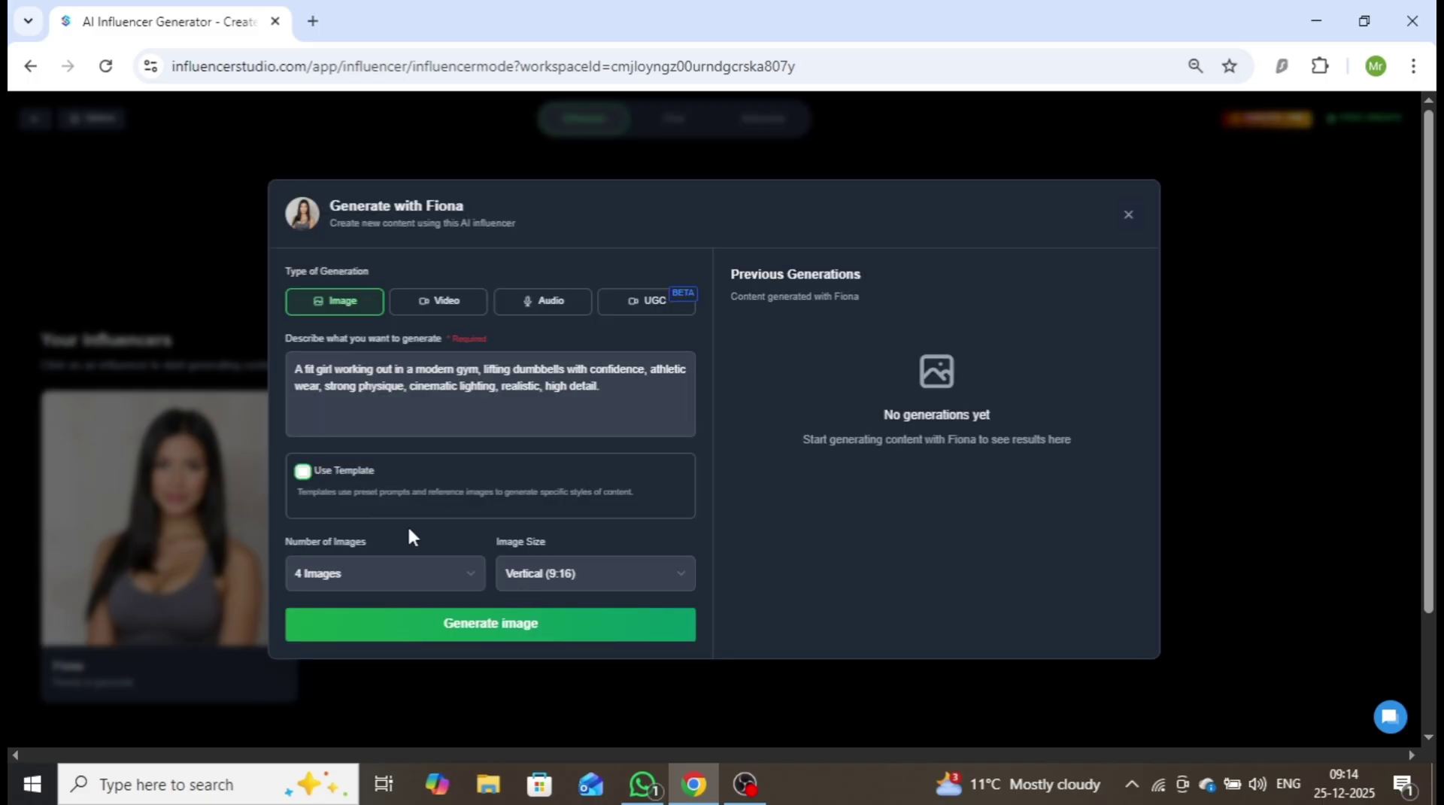
- Generate the four gym images and upscale the bottom-right dumbbell image at 4x
left_click(519, 623)
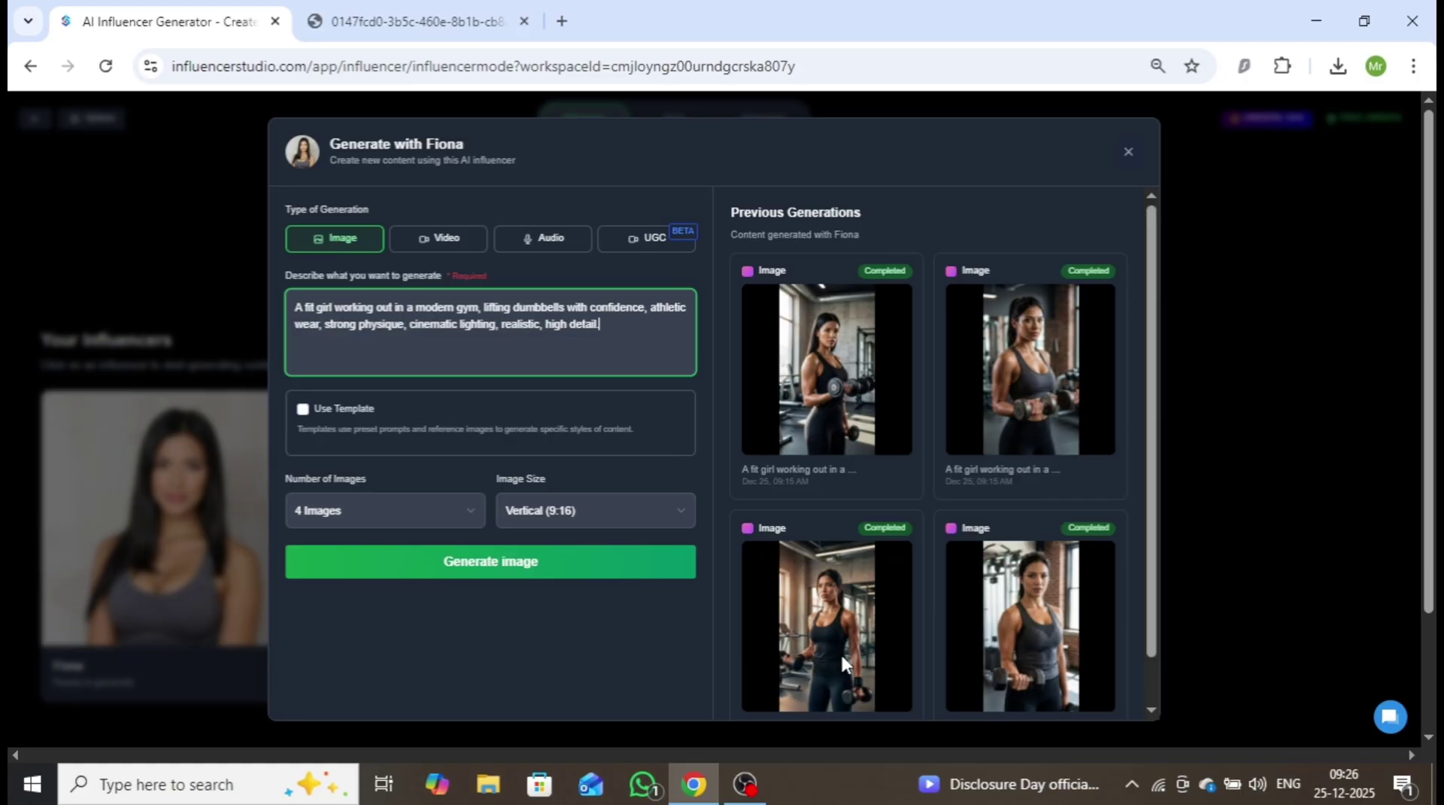
mouse_move(1042, 416)
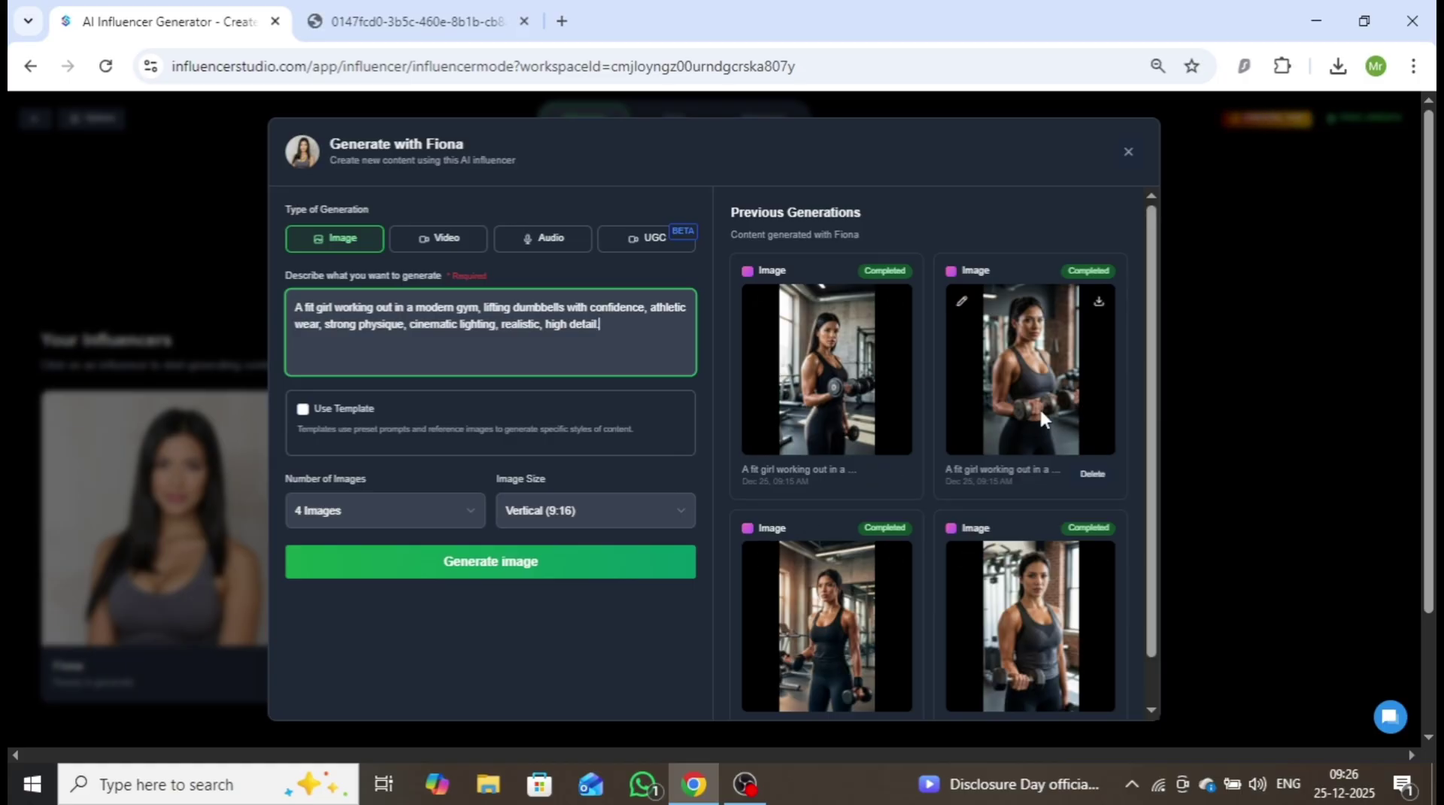
mouse_move(1084, 563)
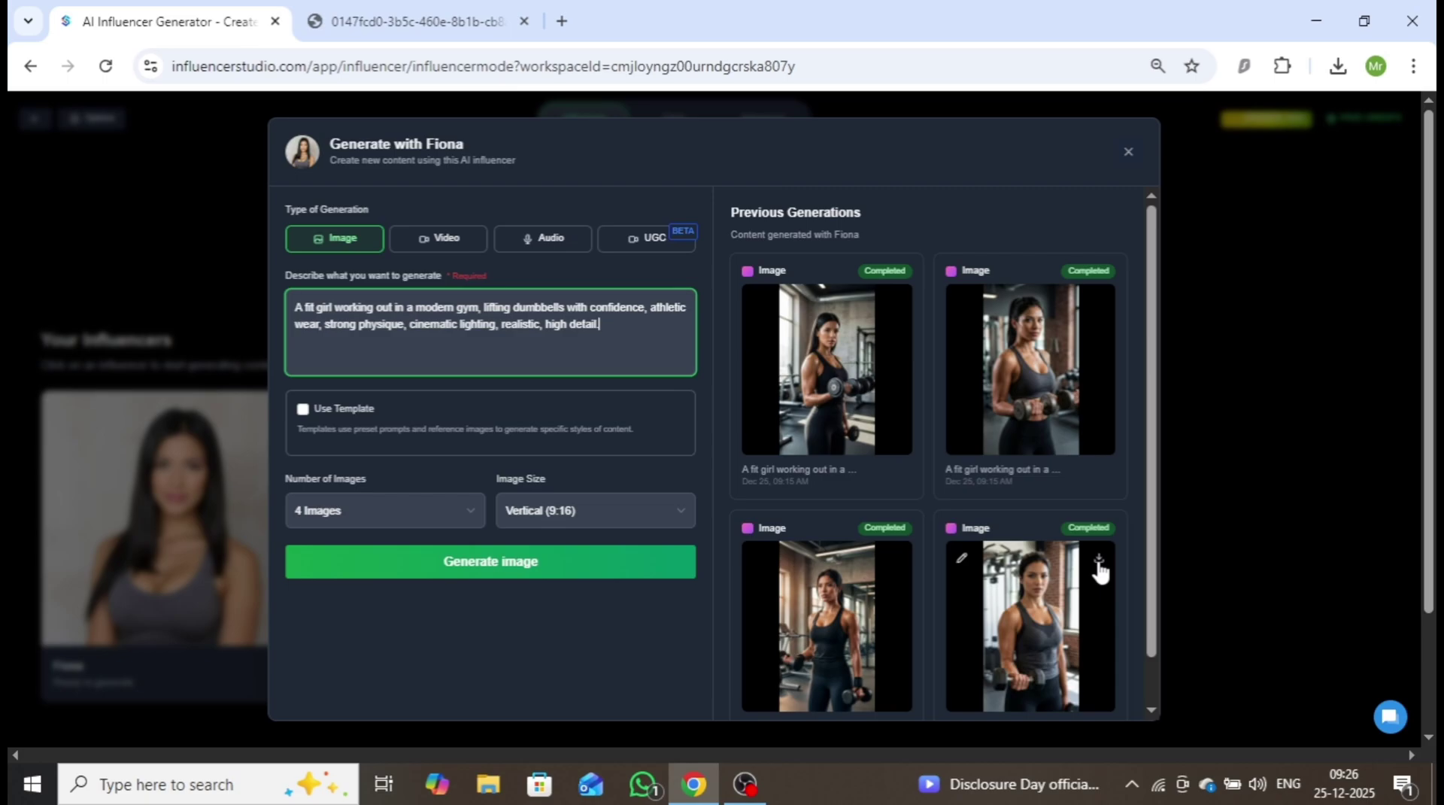
left_click(961, 560)
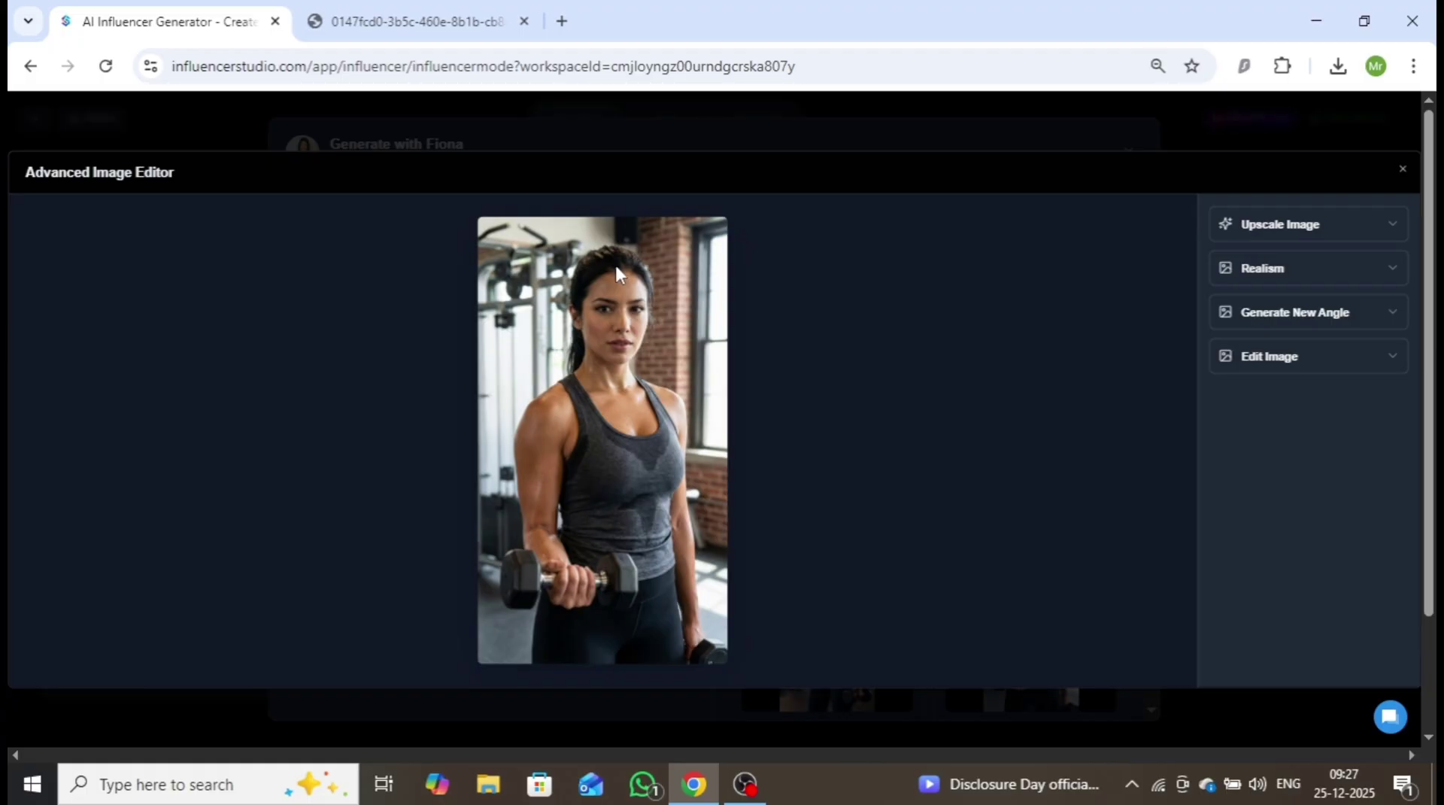
left_click(1317, 233)
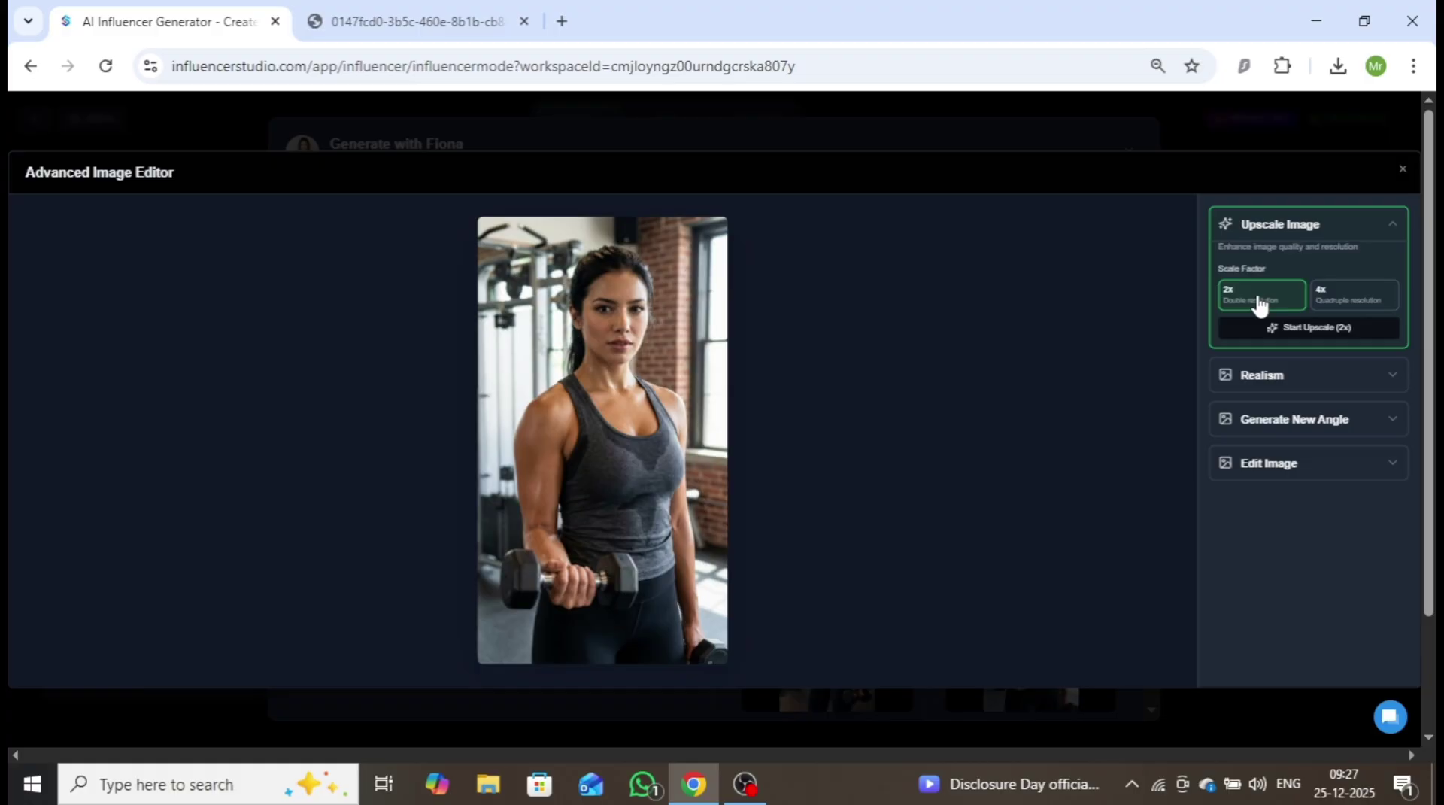
left_click(1331, 299)
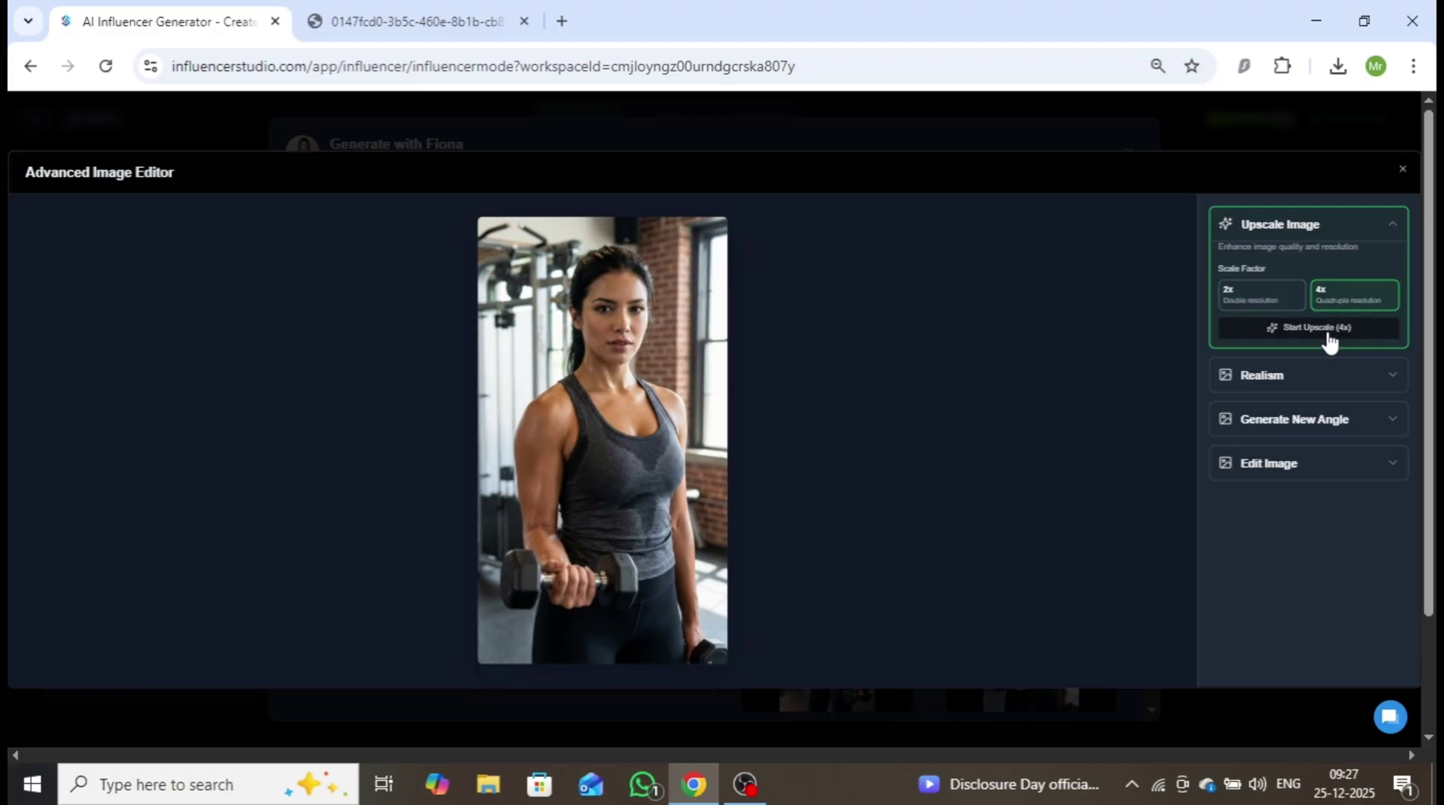
left_click(1328, 334)
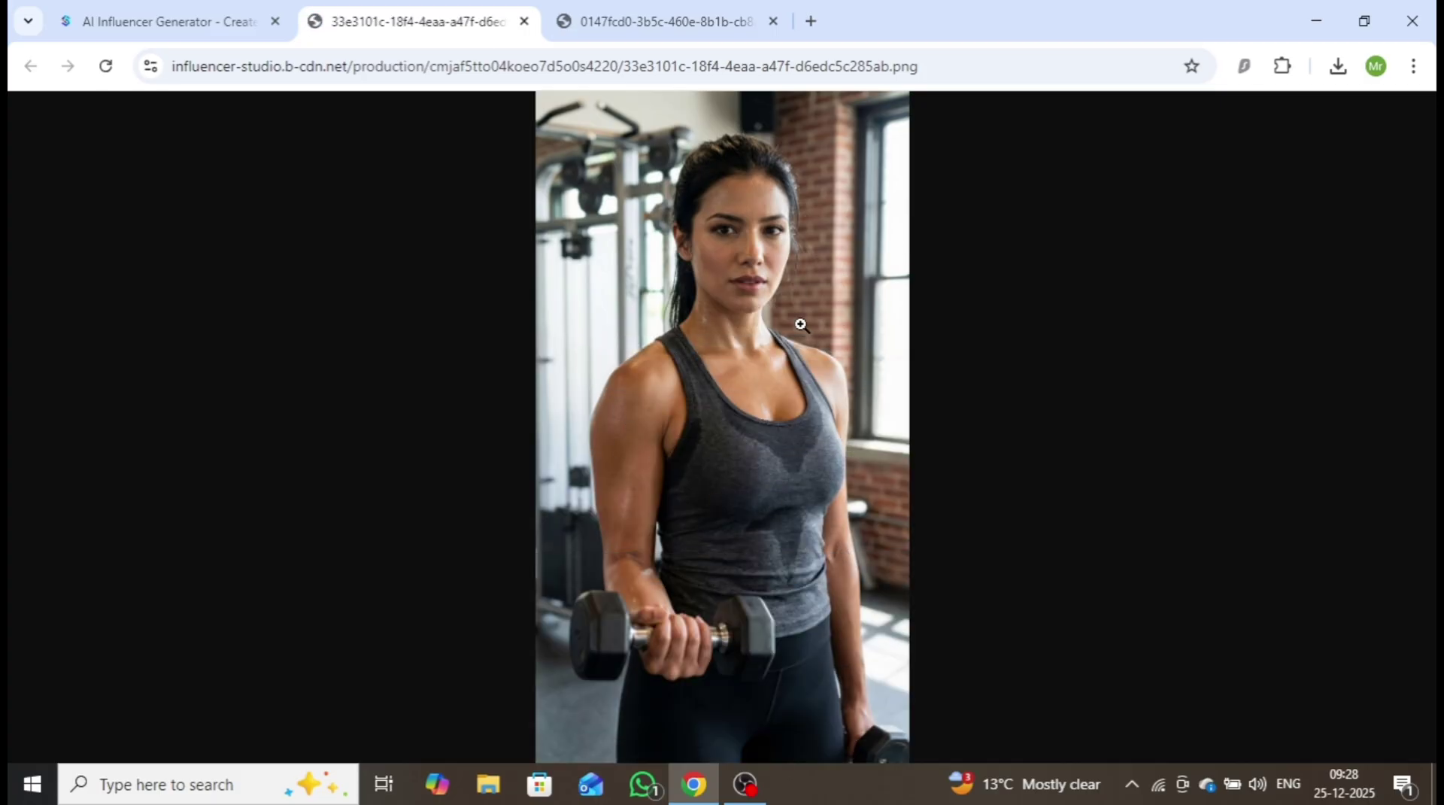
- Back on the generator tab, expand the Realism, Generate New Angle and Edit Image panels
key("ctrl+shift+Tab")
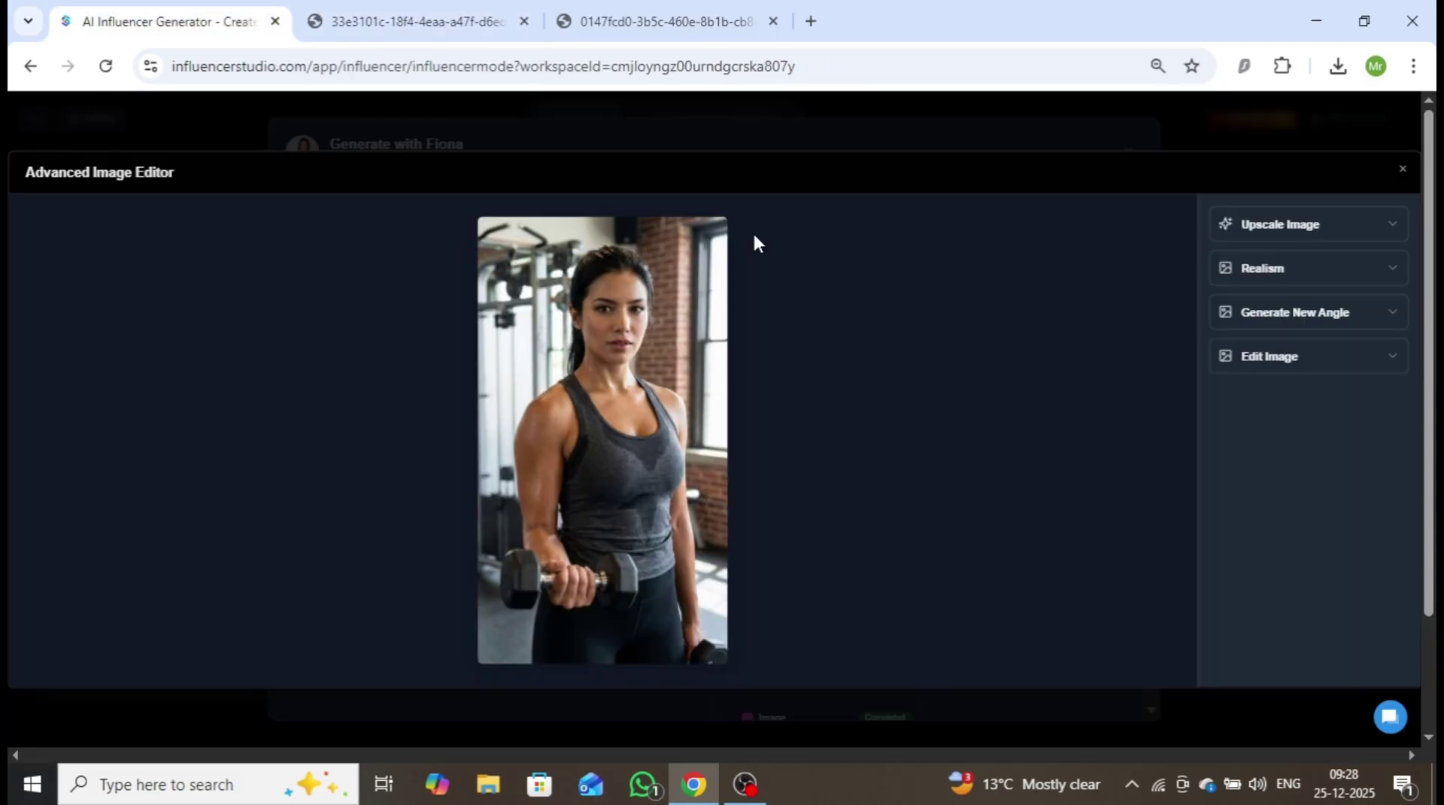
left_click(1366, 284)
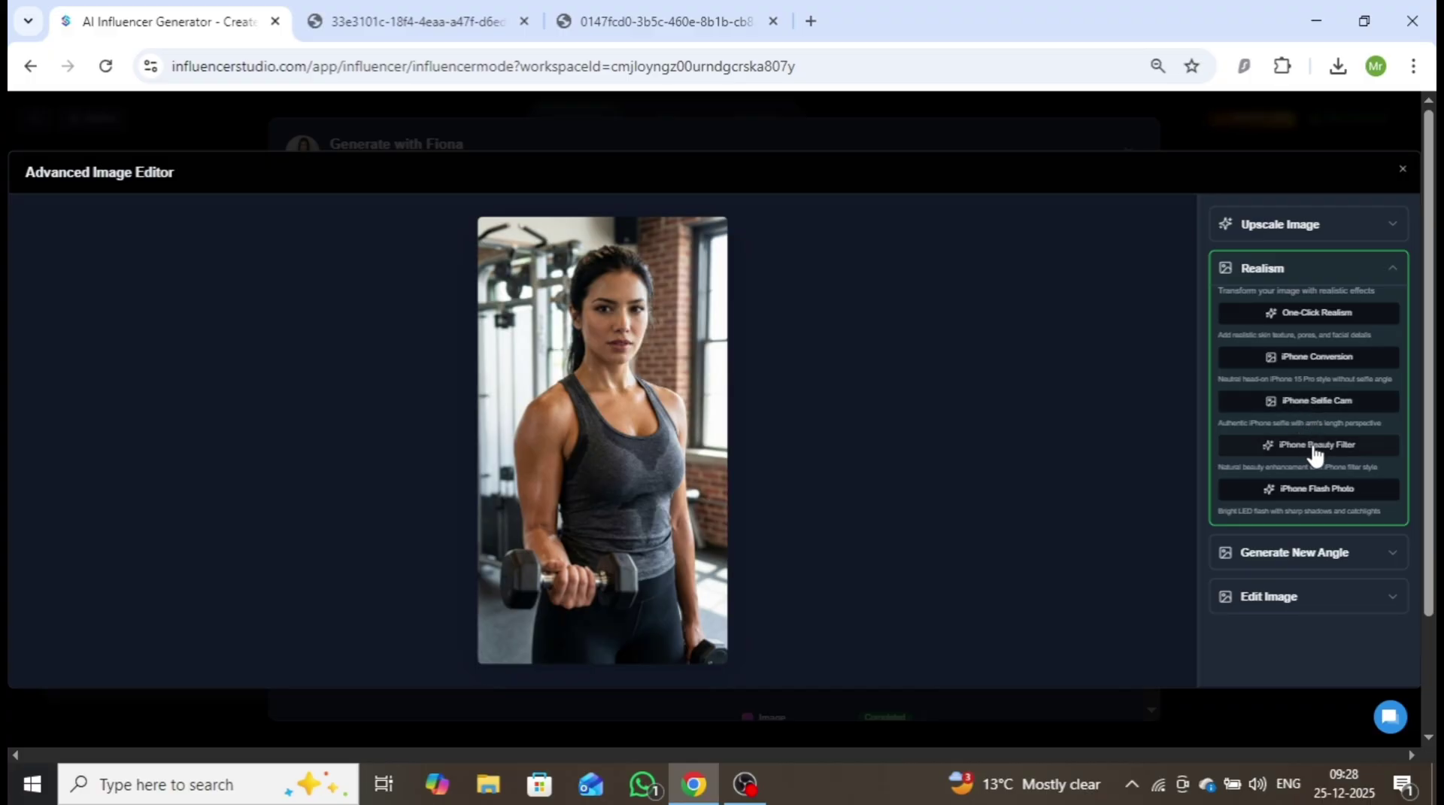
left_click(1325, 560)
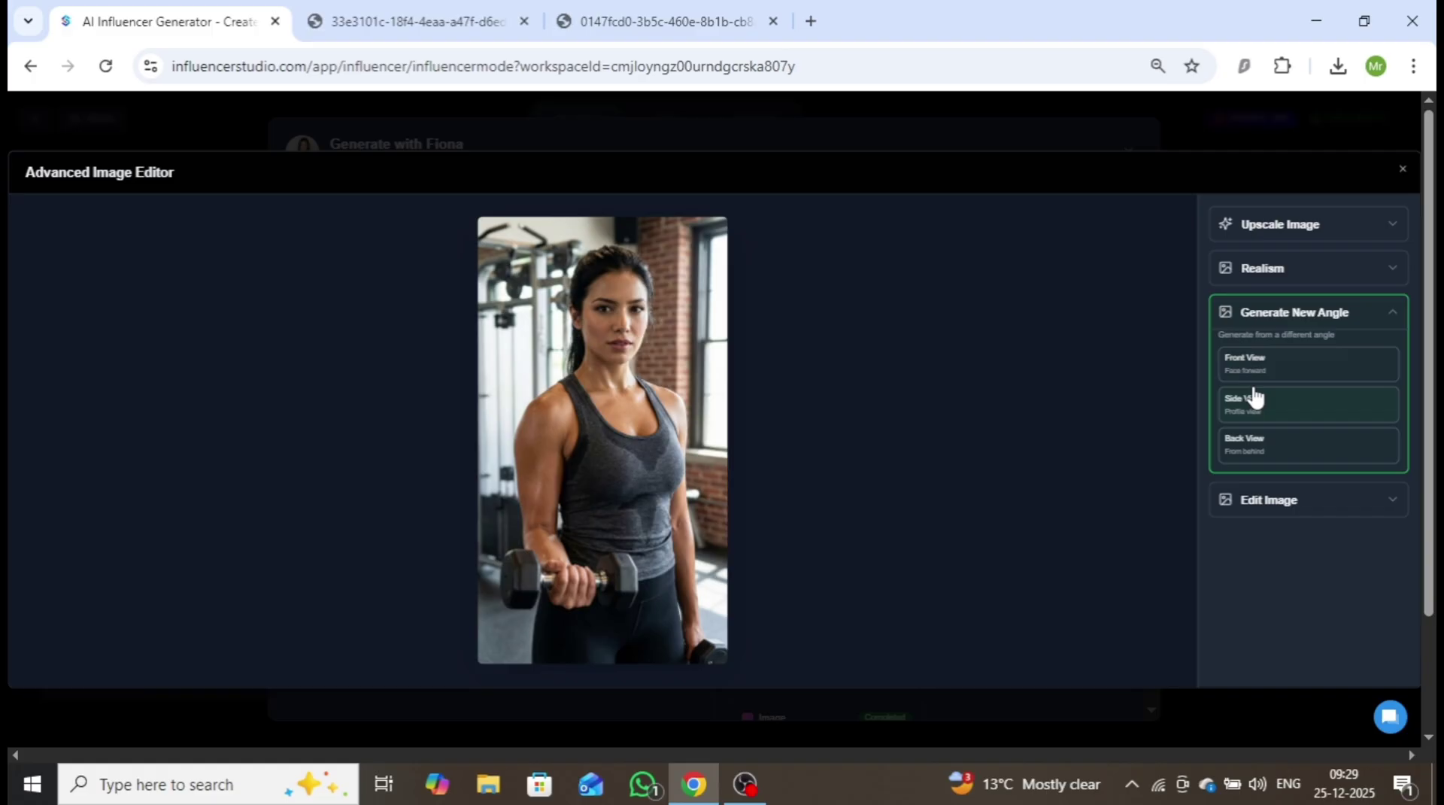
left_click(1248, 499)
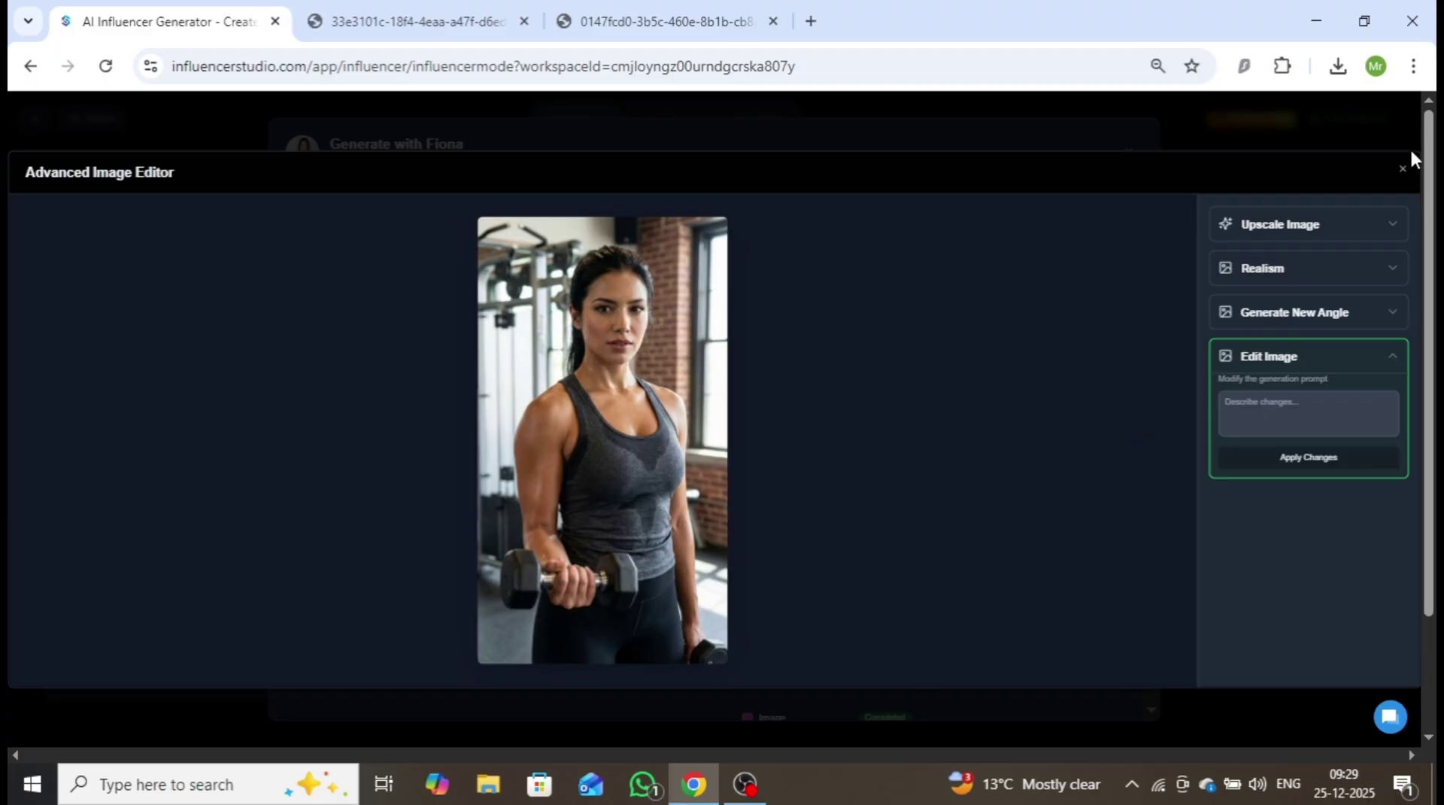
- Close the image editor, switch to Video, and keep 9:16 size with 8-second duration
left_click(1403, 170)
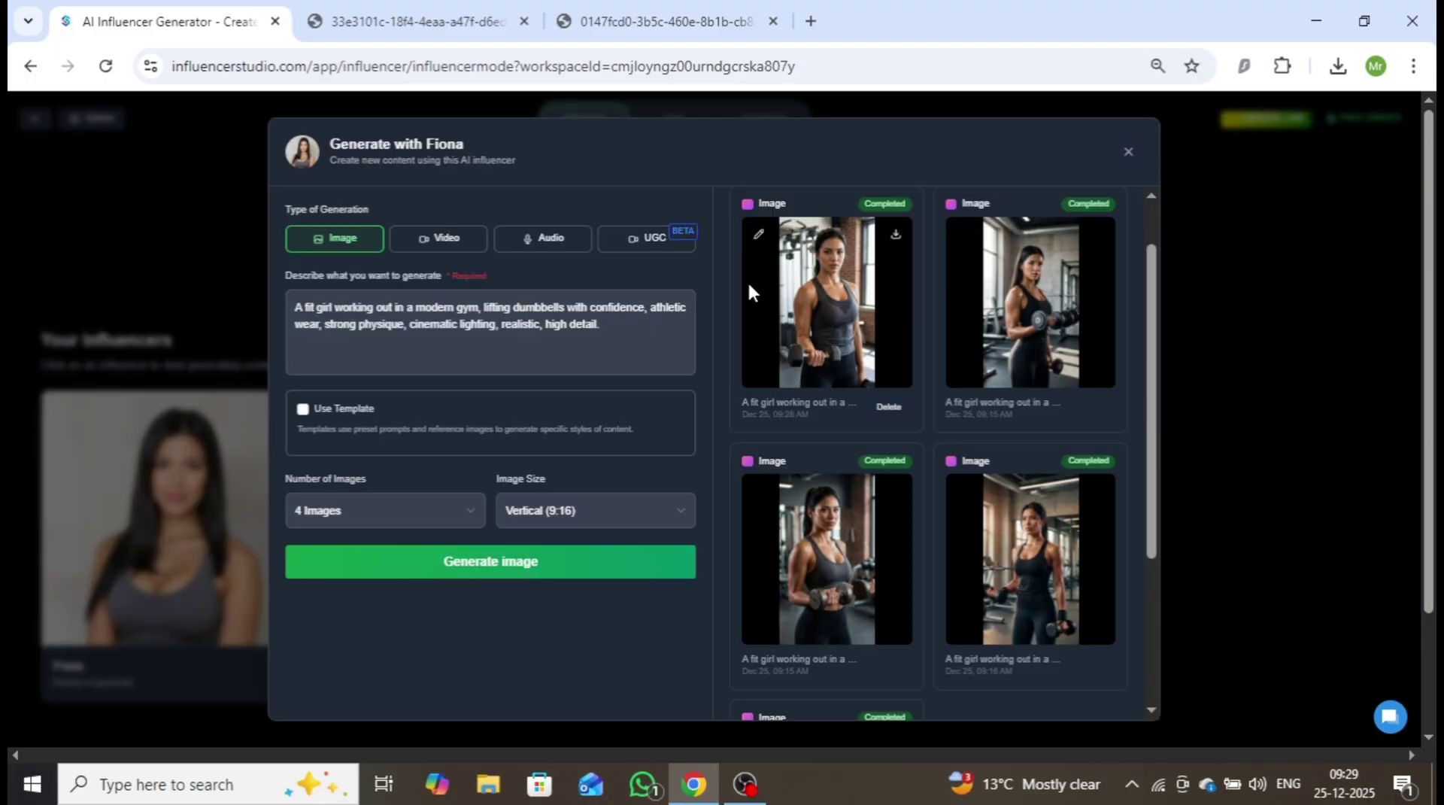
left_click(446, 240)
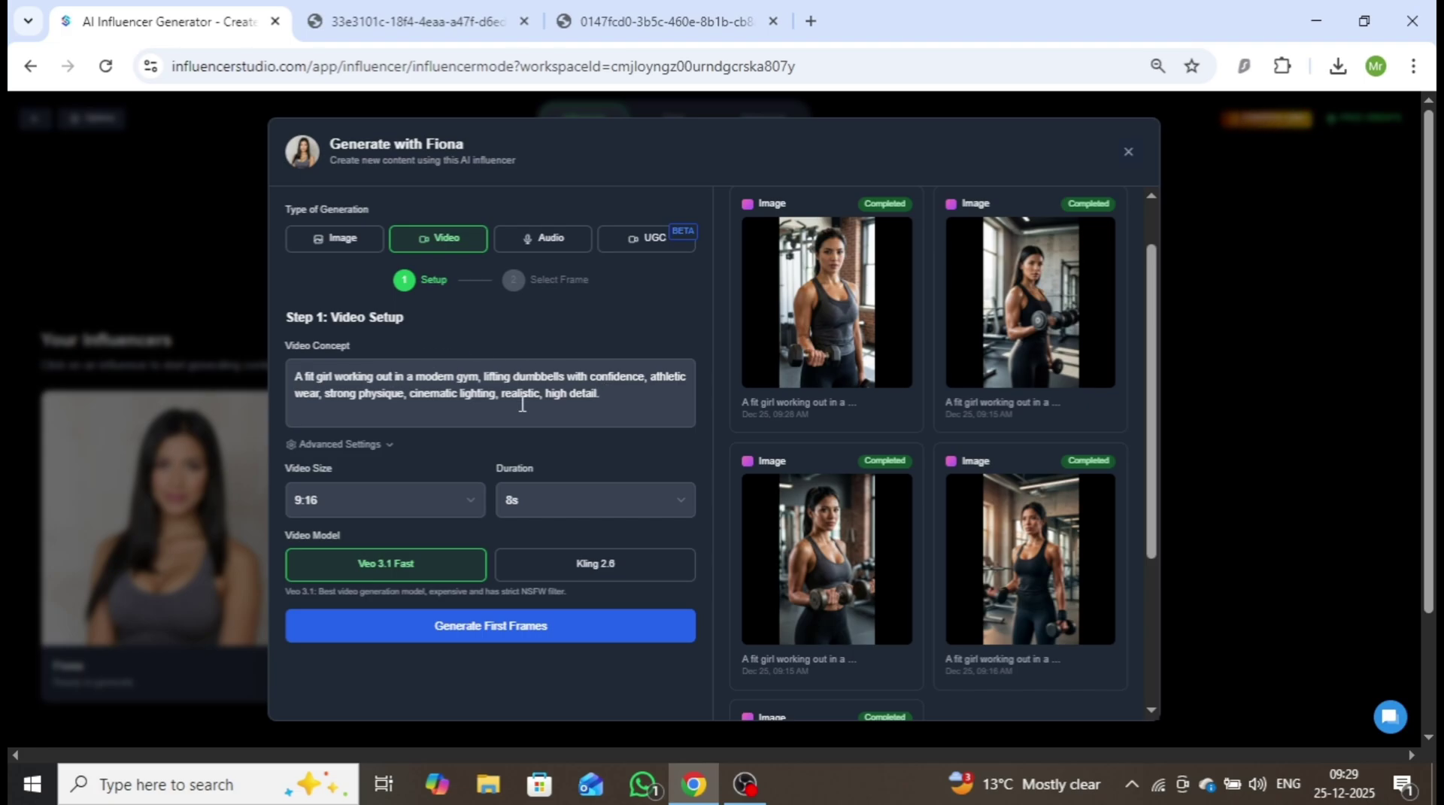
left_click(375, 498)
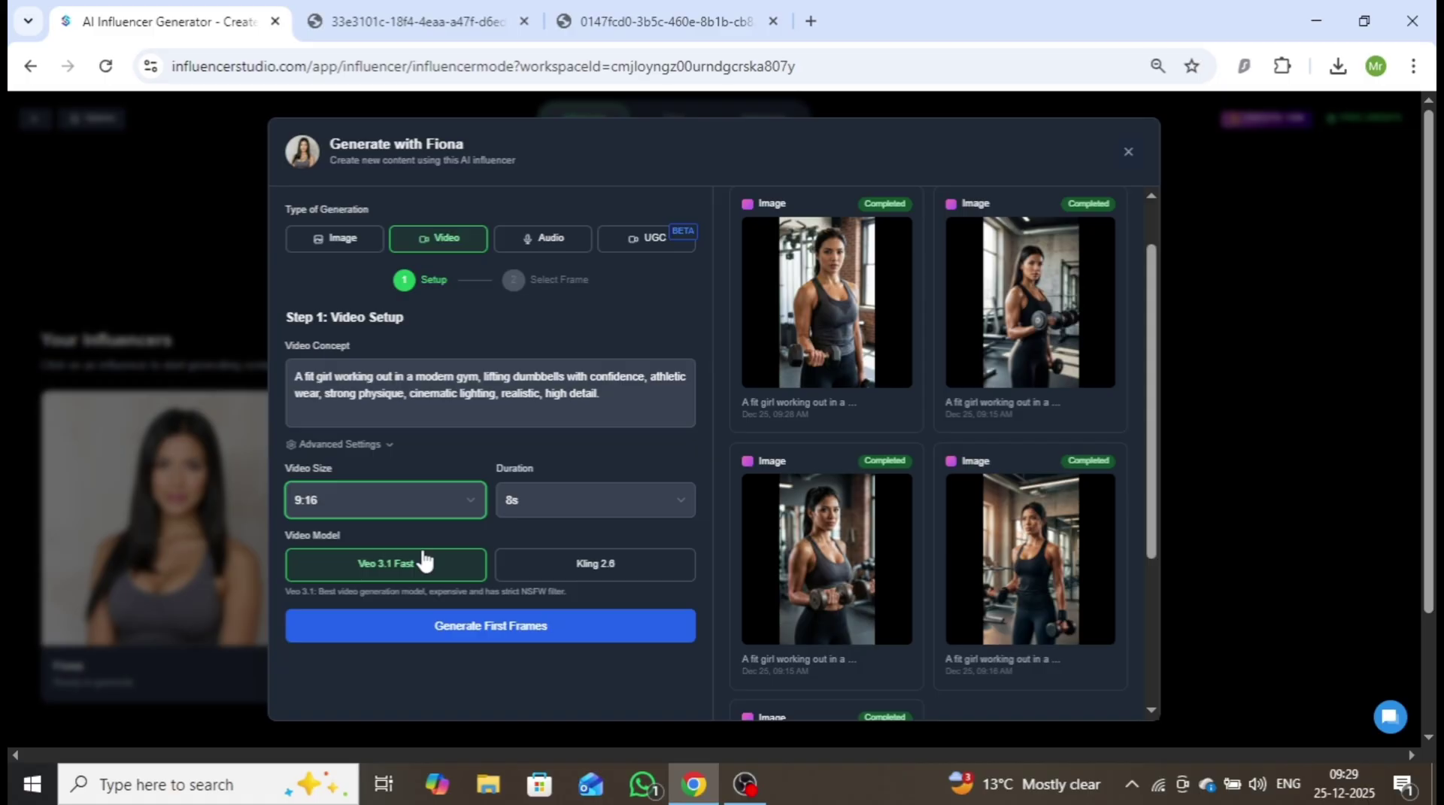
left_click(551, 501)
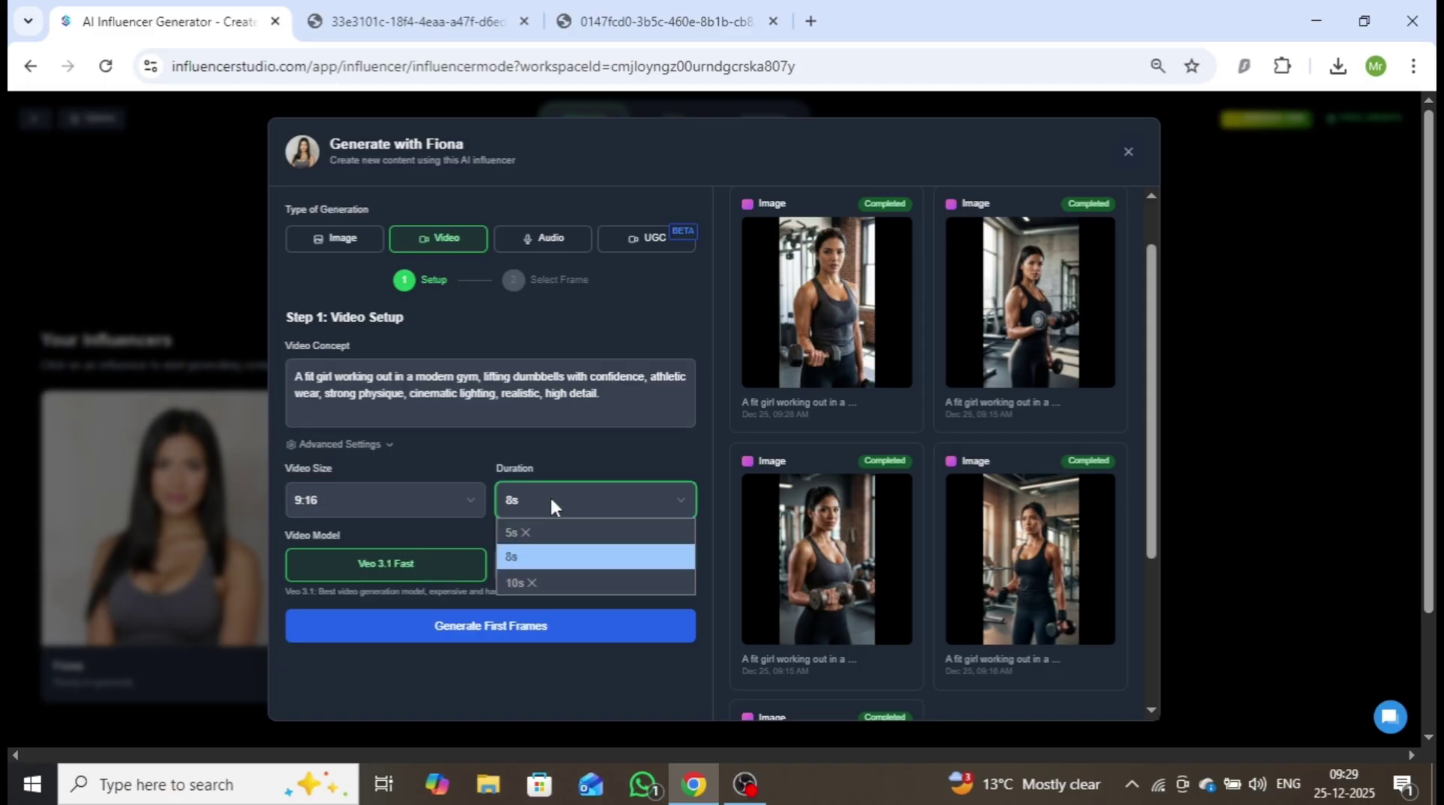
left_click(431, 540)
- Try Kling 2.6, revert to Veo 3.1 Fast, and generate four first-frame options
left_click(587, 573)
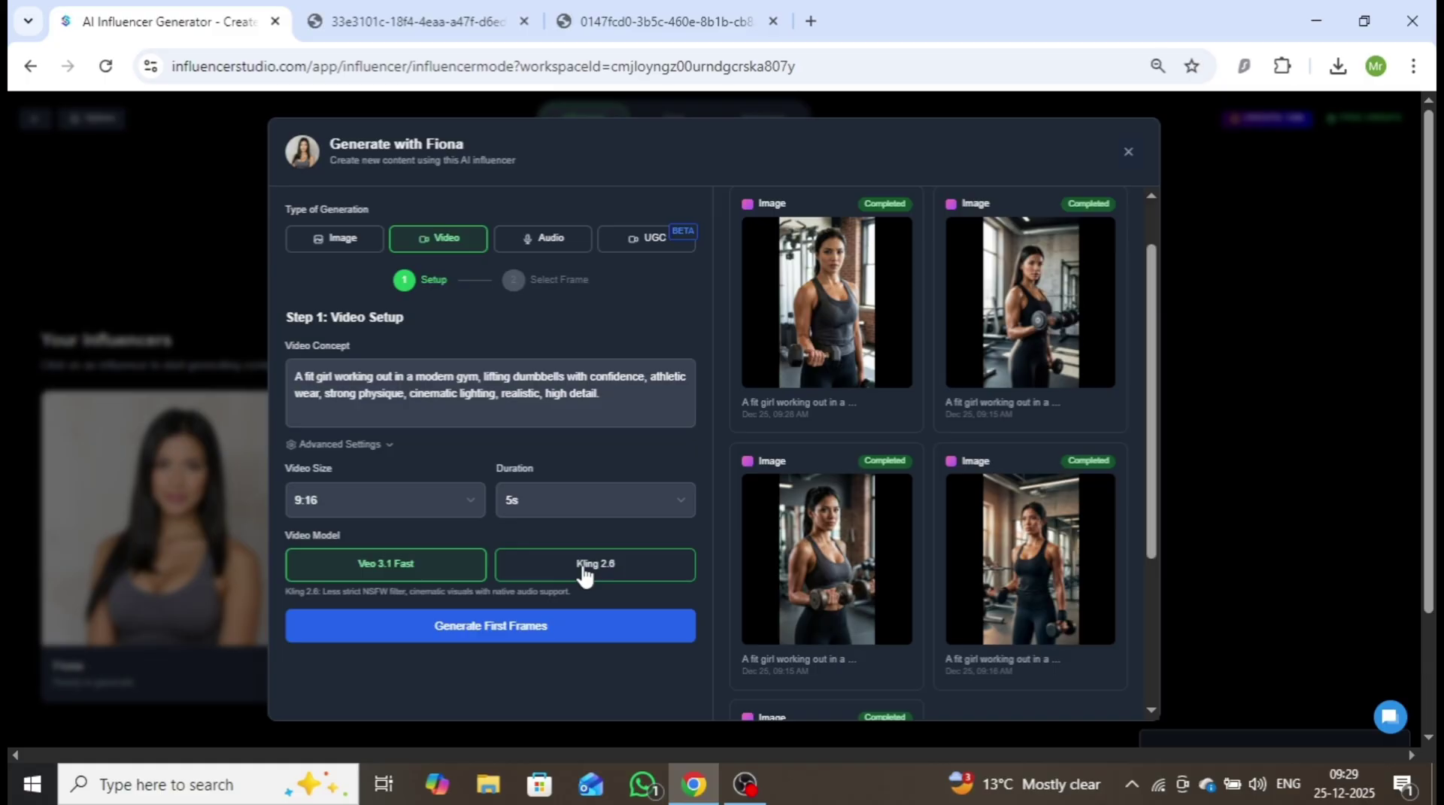
left_click(557, 499)
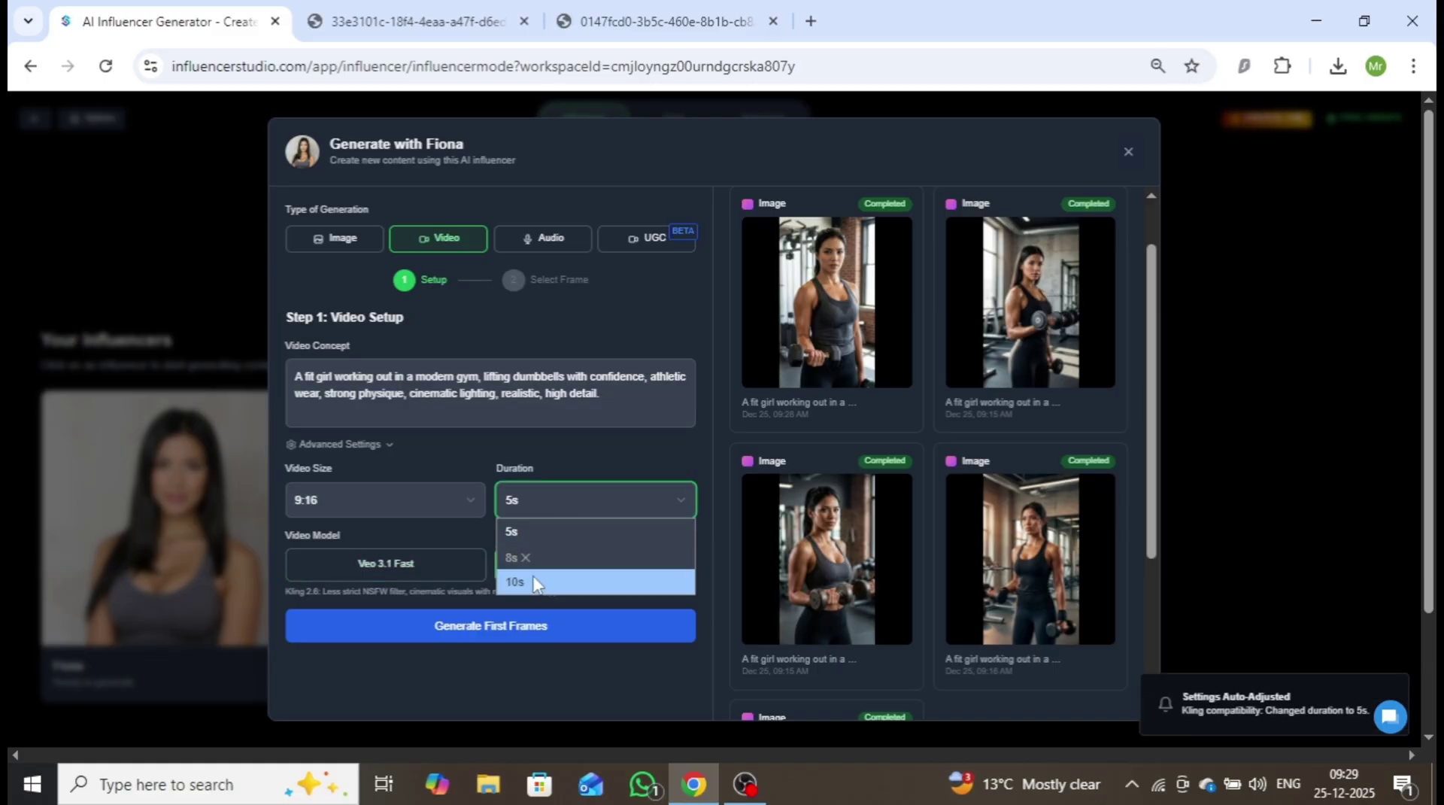
left_click(460, 568)
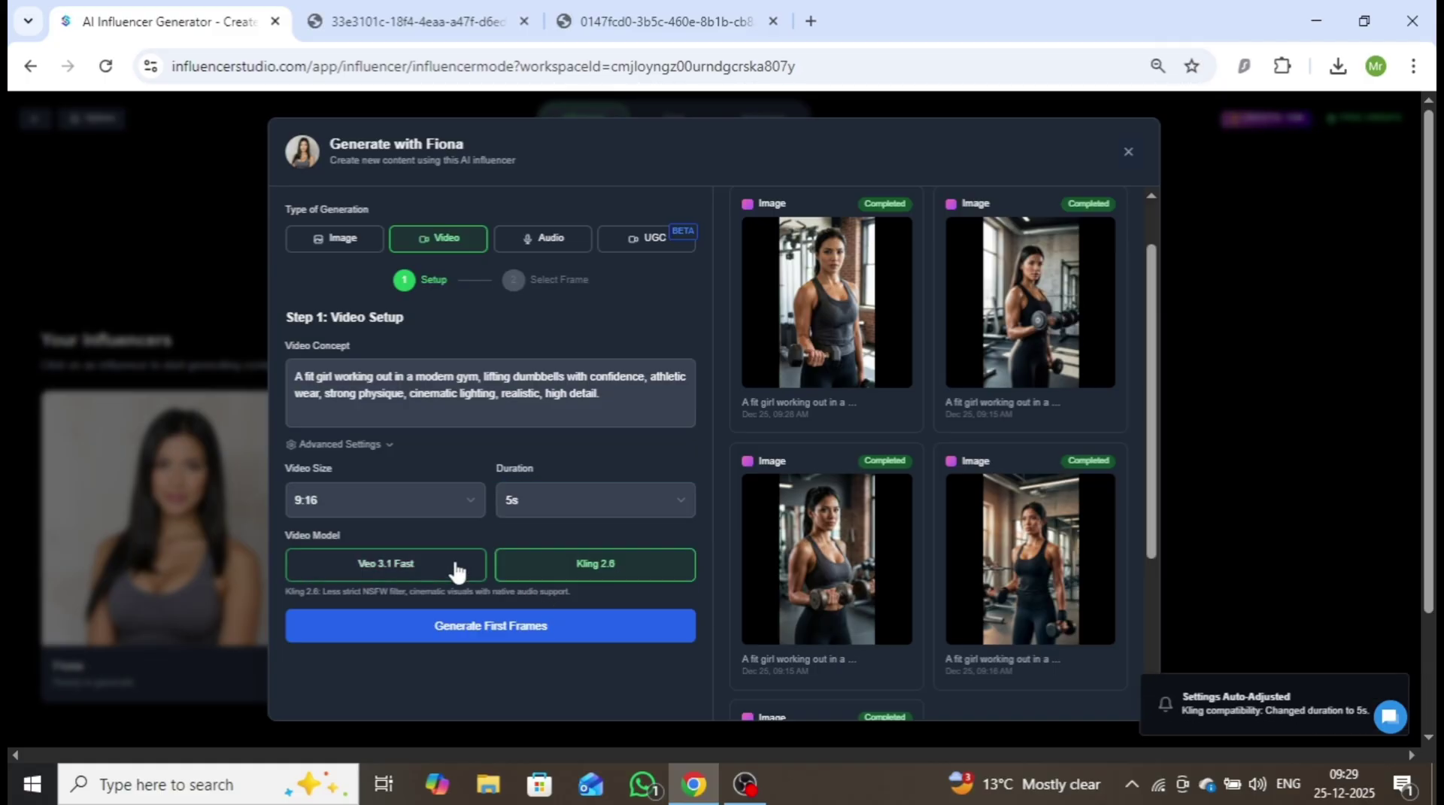
left_click(456, 572)
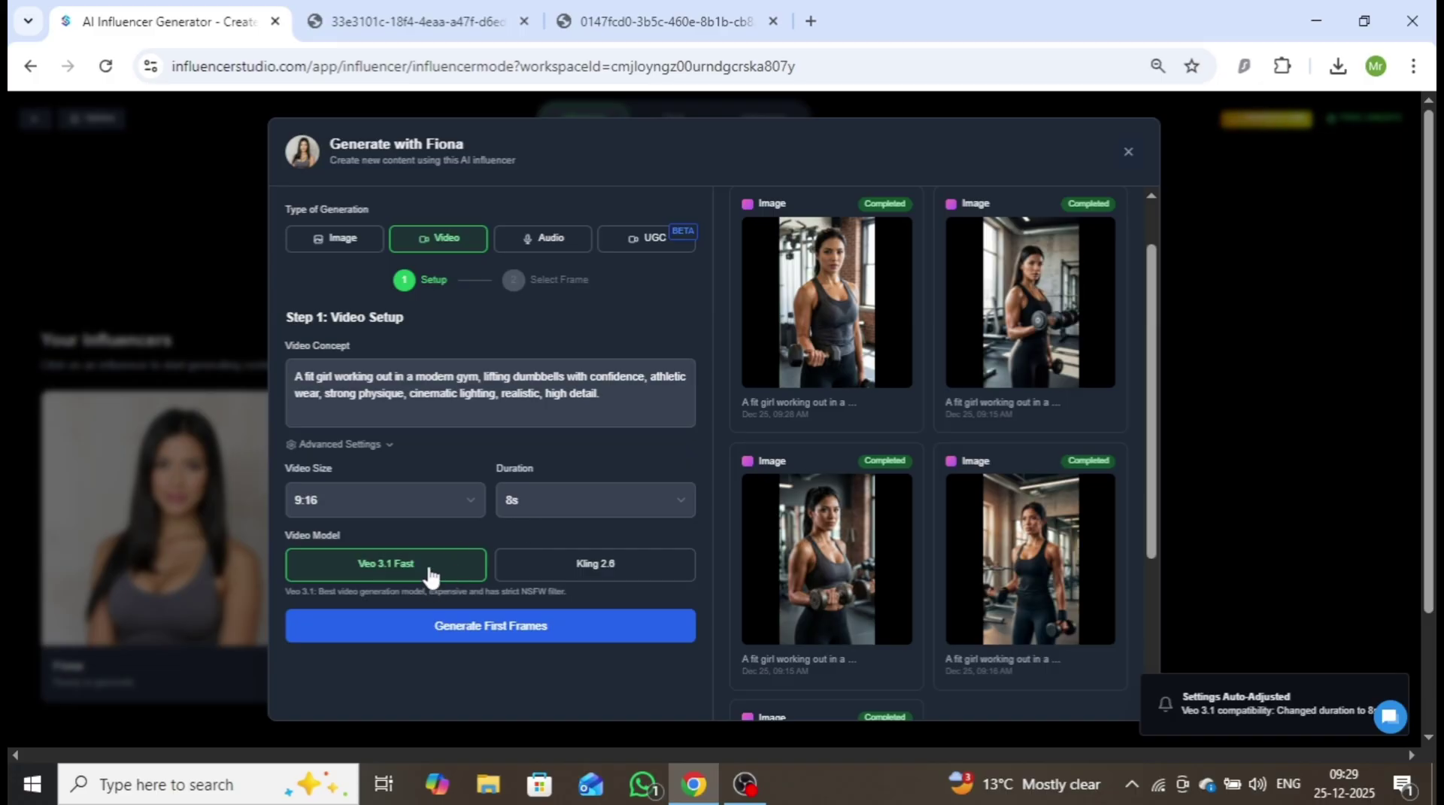
left_click(492, 634)
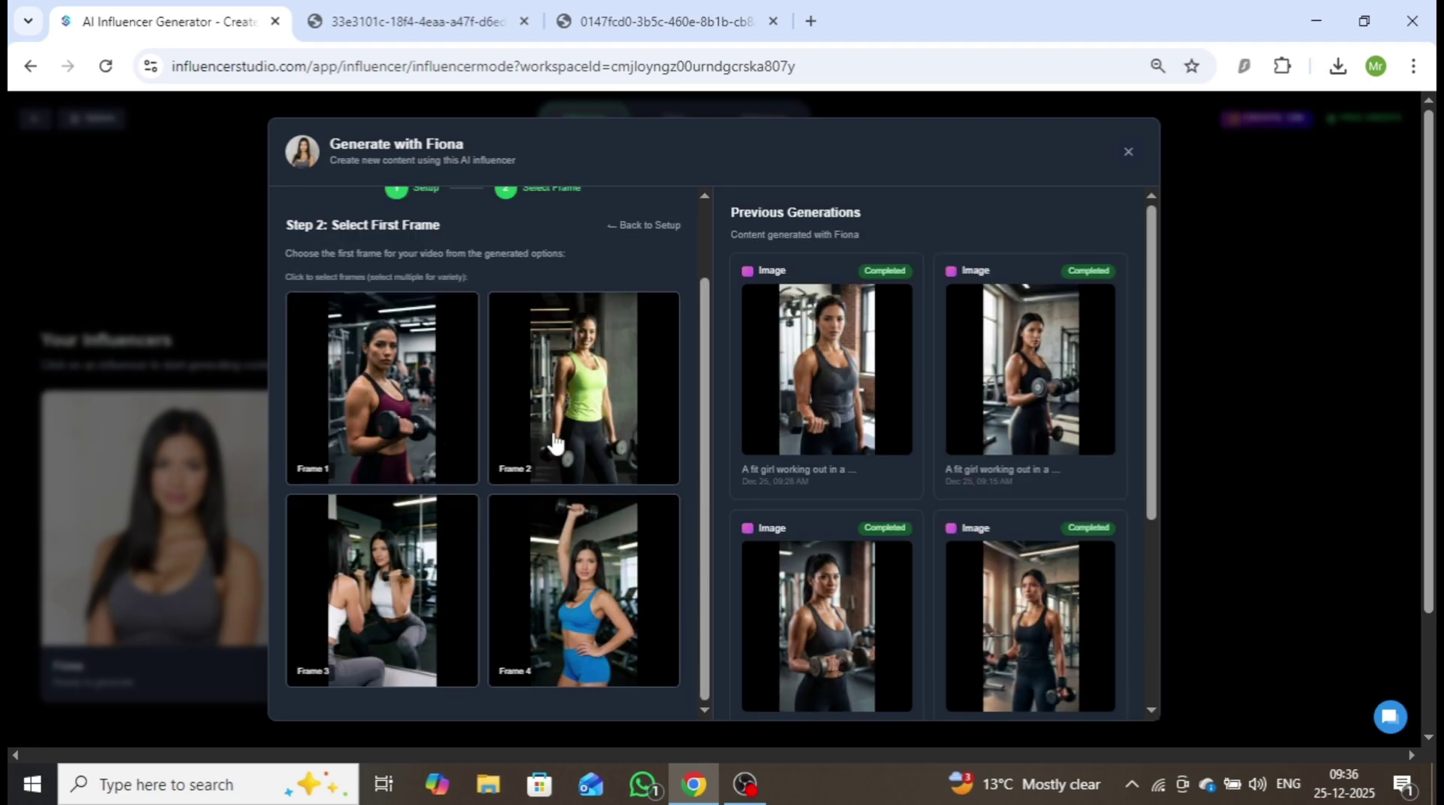
- Keep only Frame 1 (maroon top) selected and generate one 8-second gym video from it
left_click(406, 418)
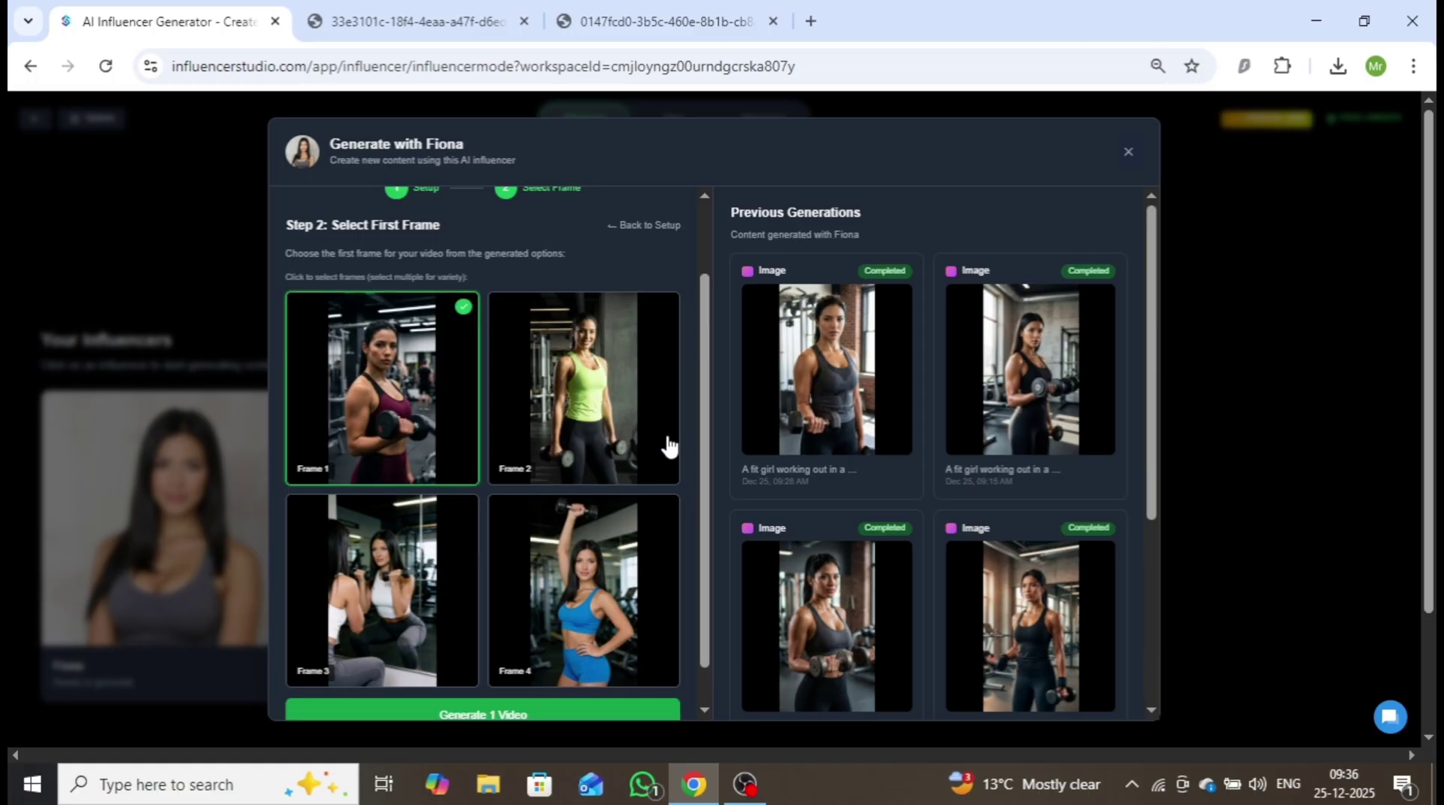
scroll(703, 443, "down", 1)
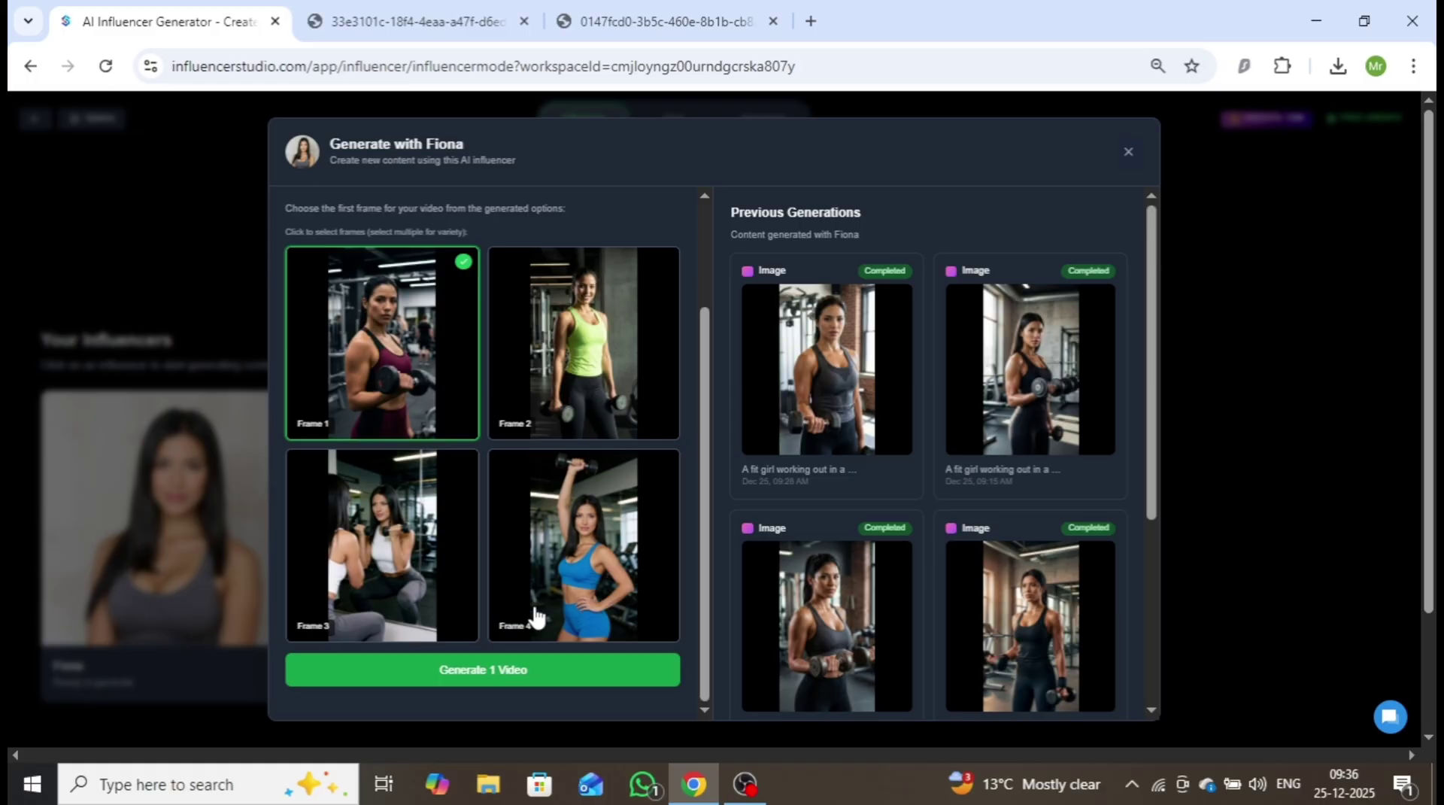
left_click(573, 370)
left_click(412, 543)
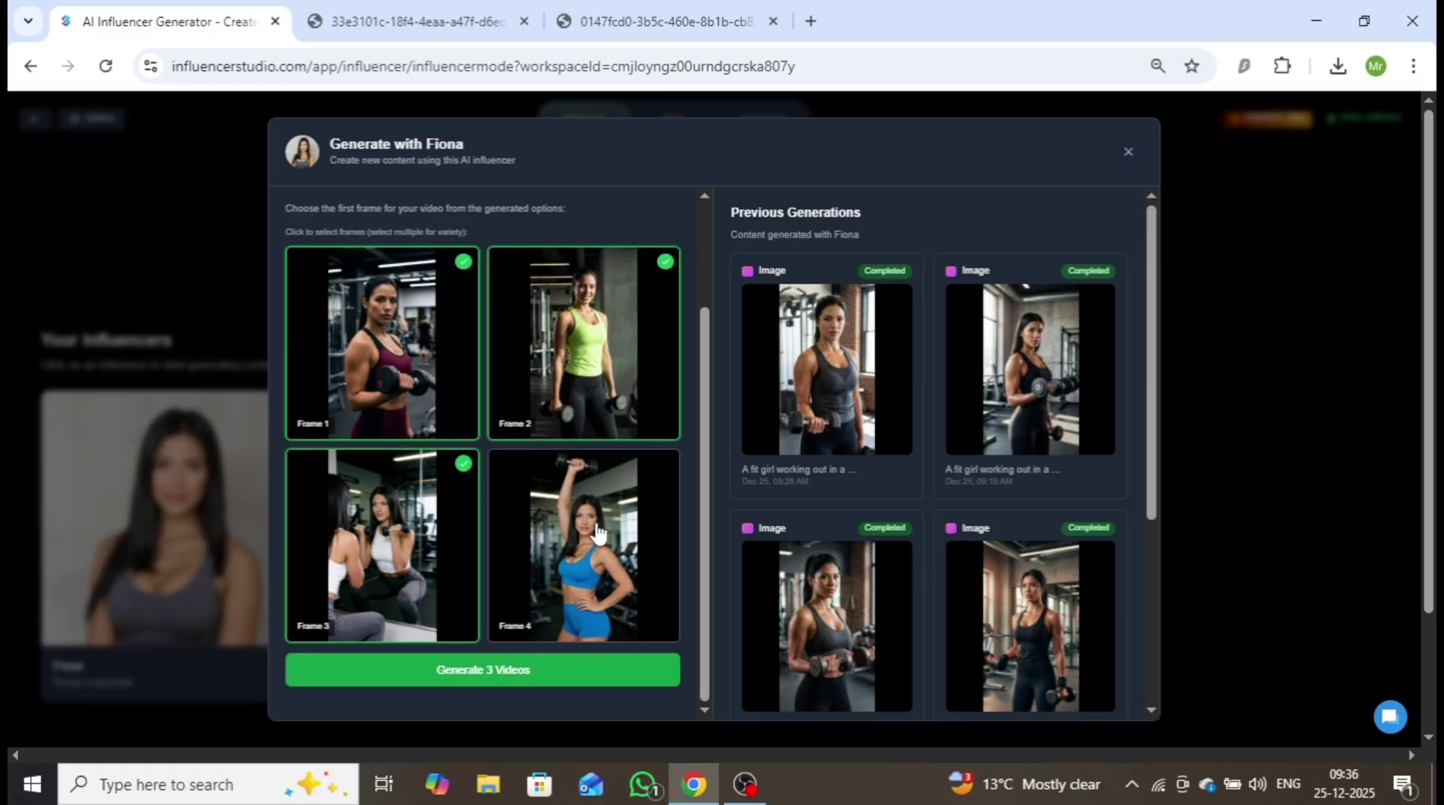
left_click(598, 533)
left_click(515, 543)
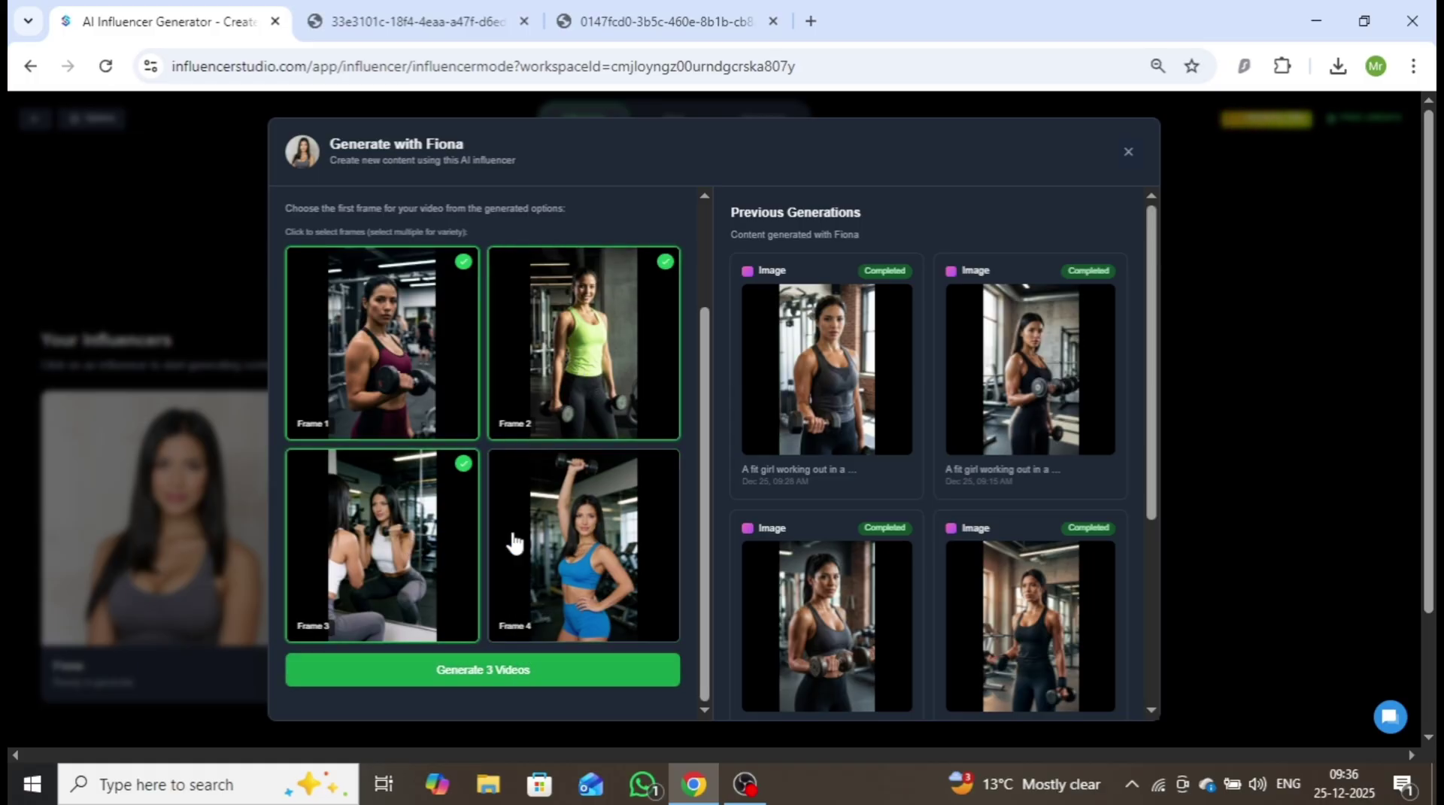
left_click(402, 539)
left_click(598, 329)
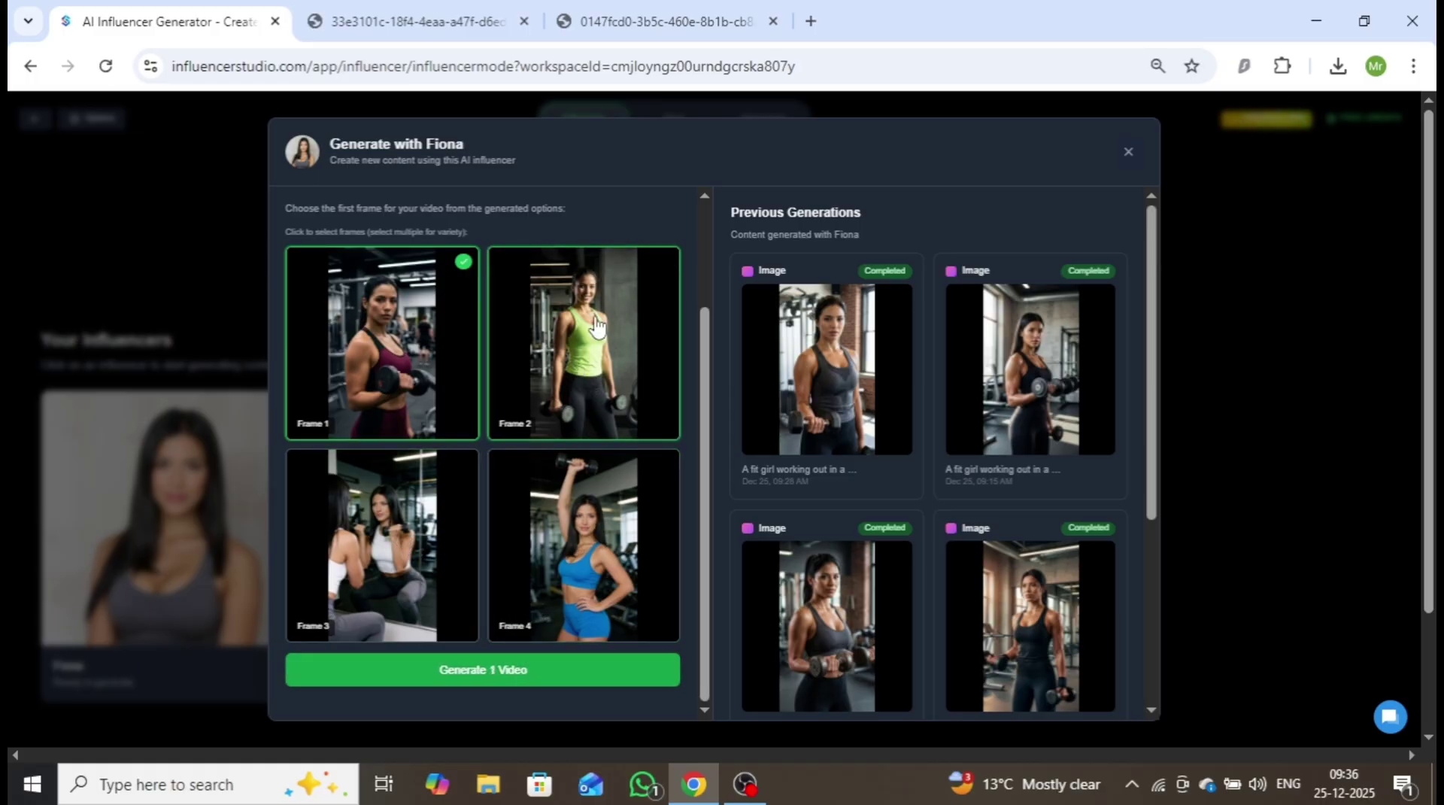
left_click(493, 679)
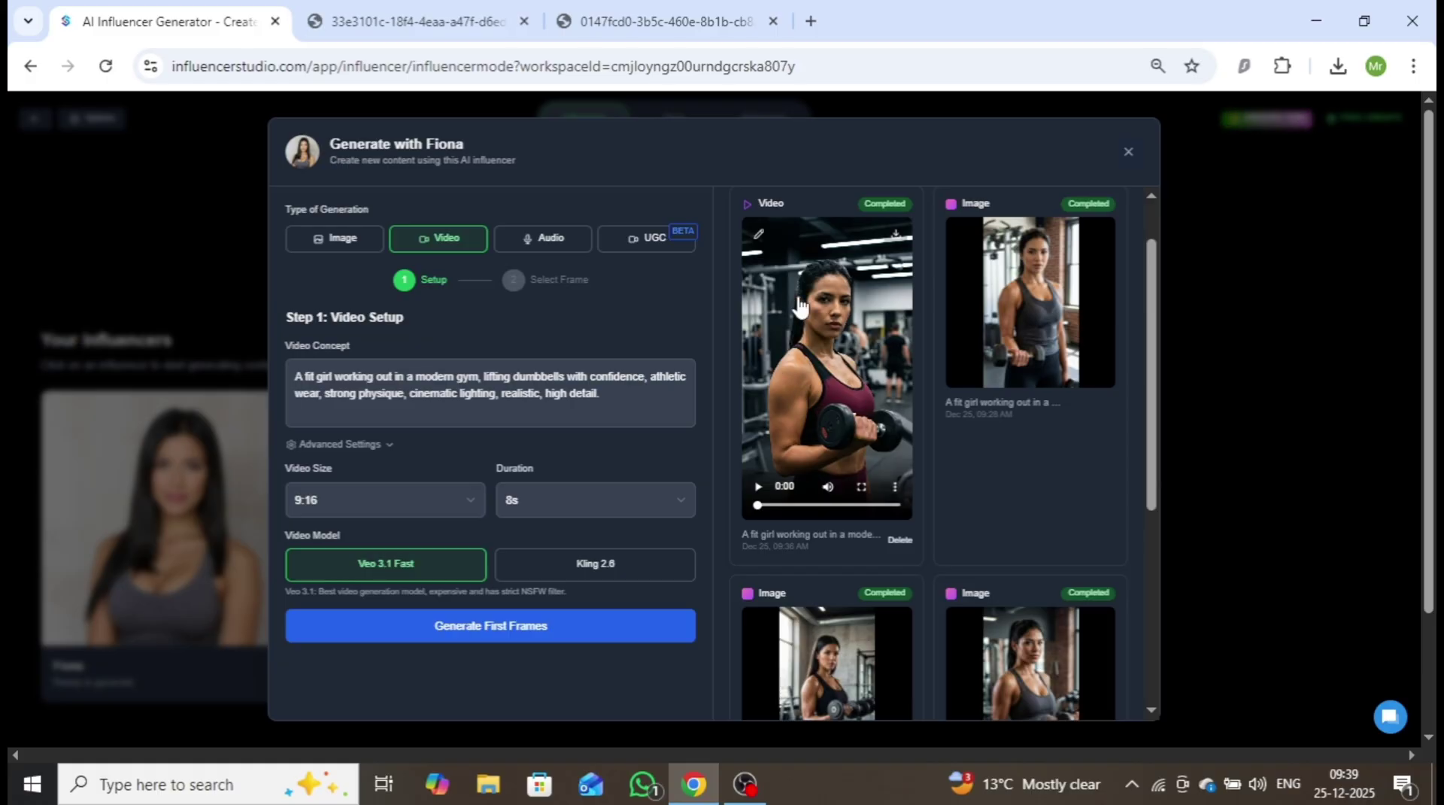
- Play Fiona's finished 8-second gym clip, then replay it from the start
left_click(863, 487)
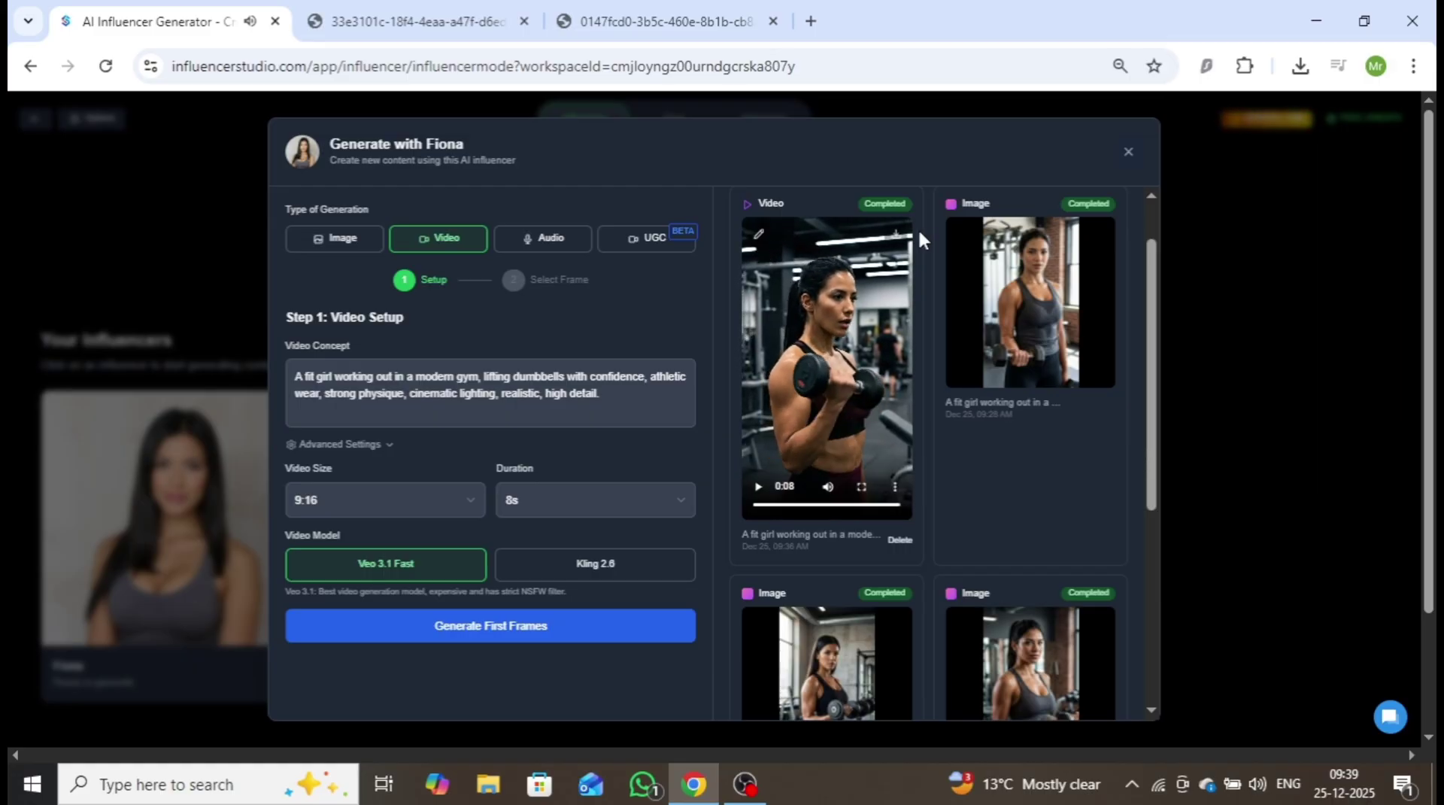
left_click(884, 242)
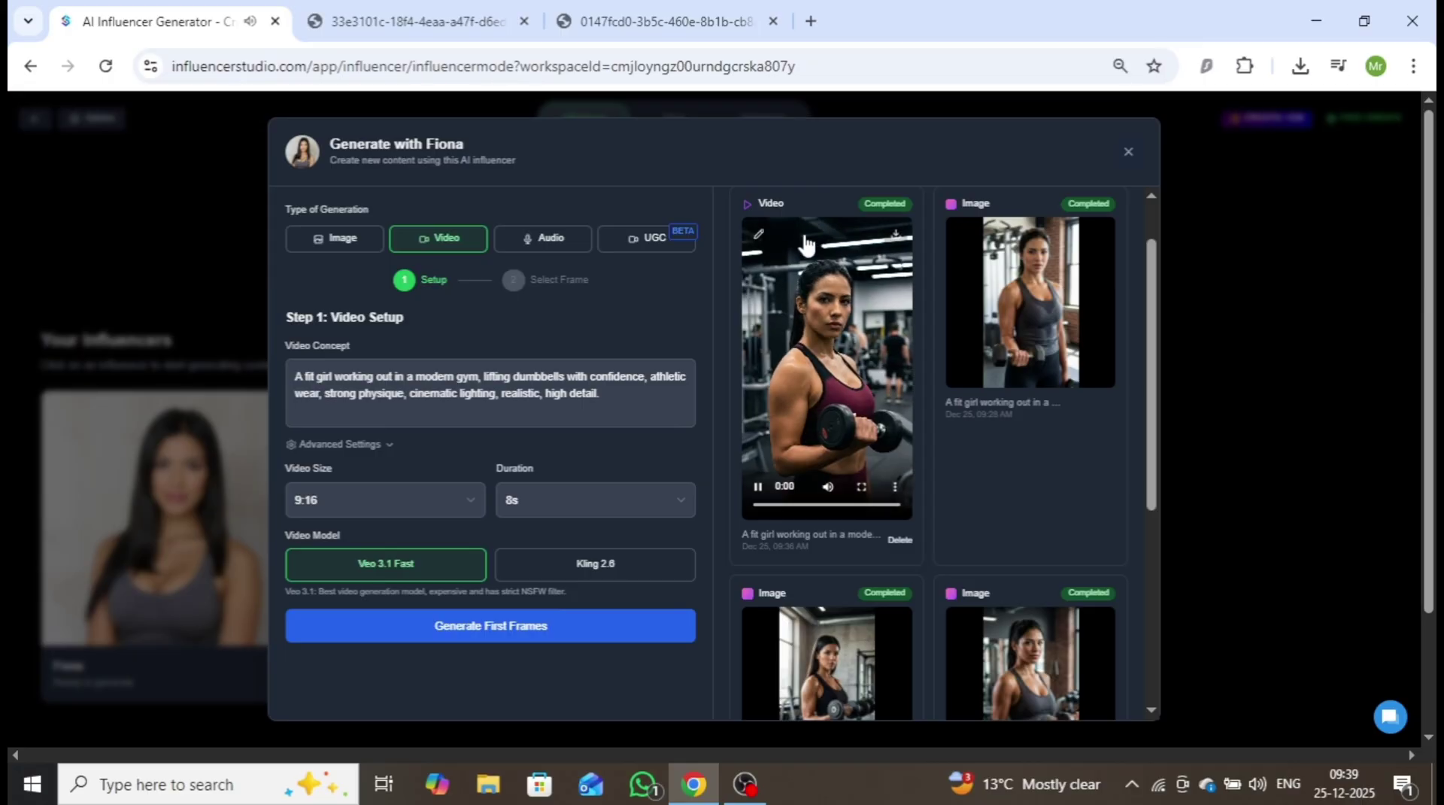
- Open the gym clip in the Advanced Video Editor, view the extend and upscale options, then close it
left_click(757, 237)
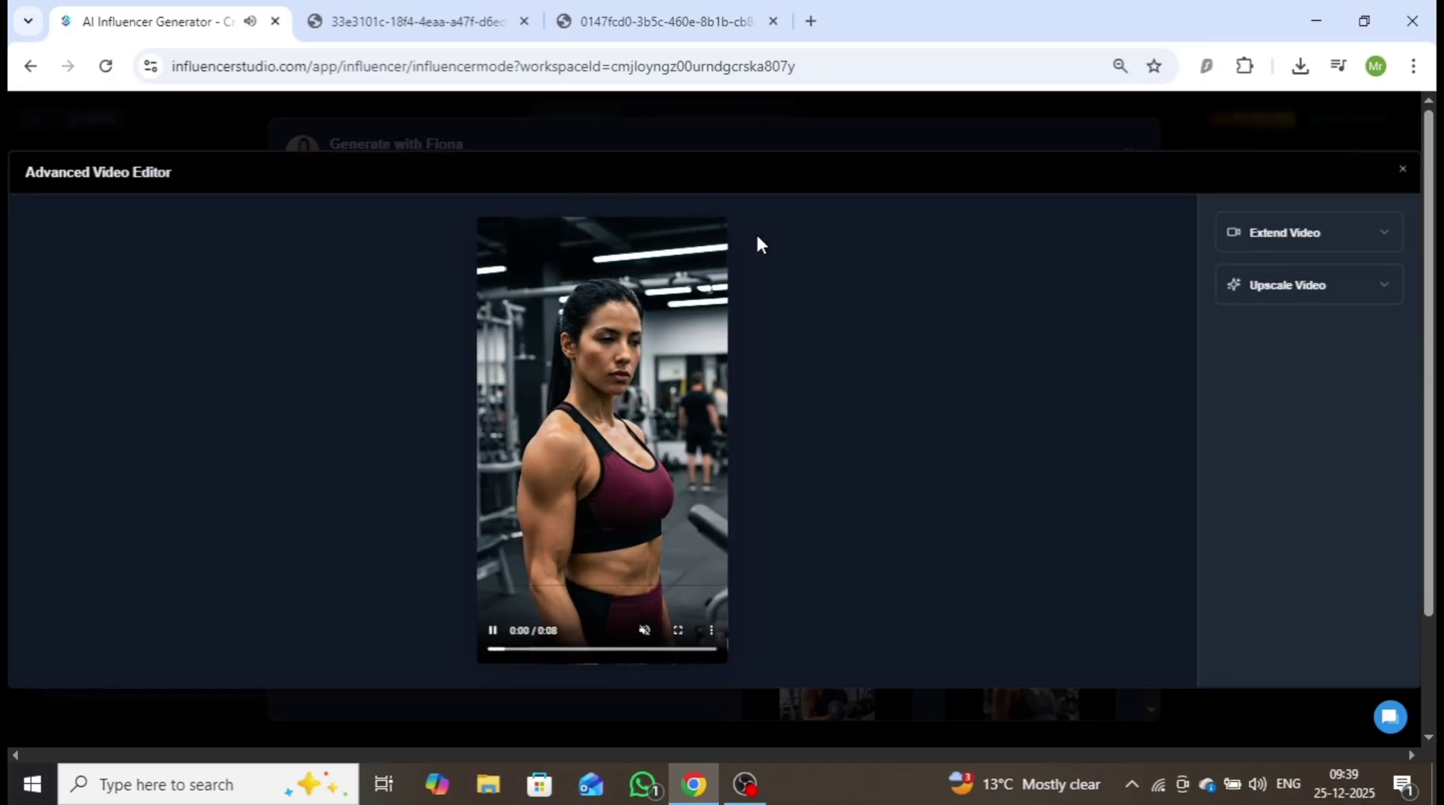
left_click(1320, 237)
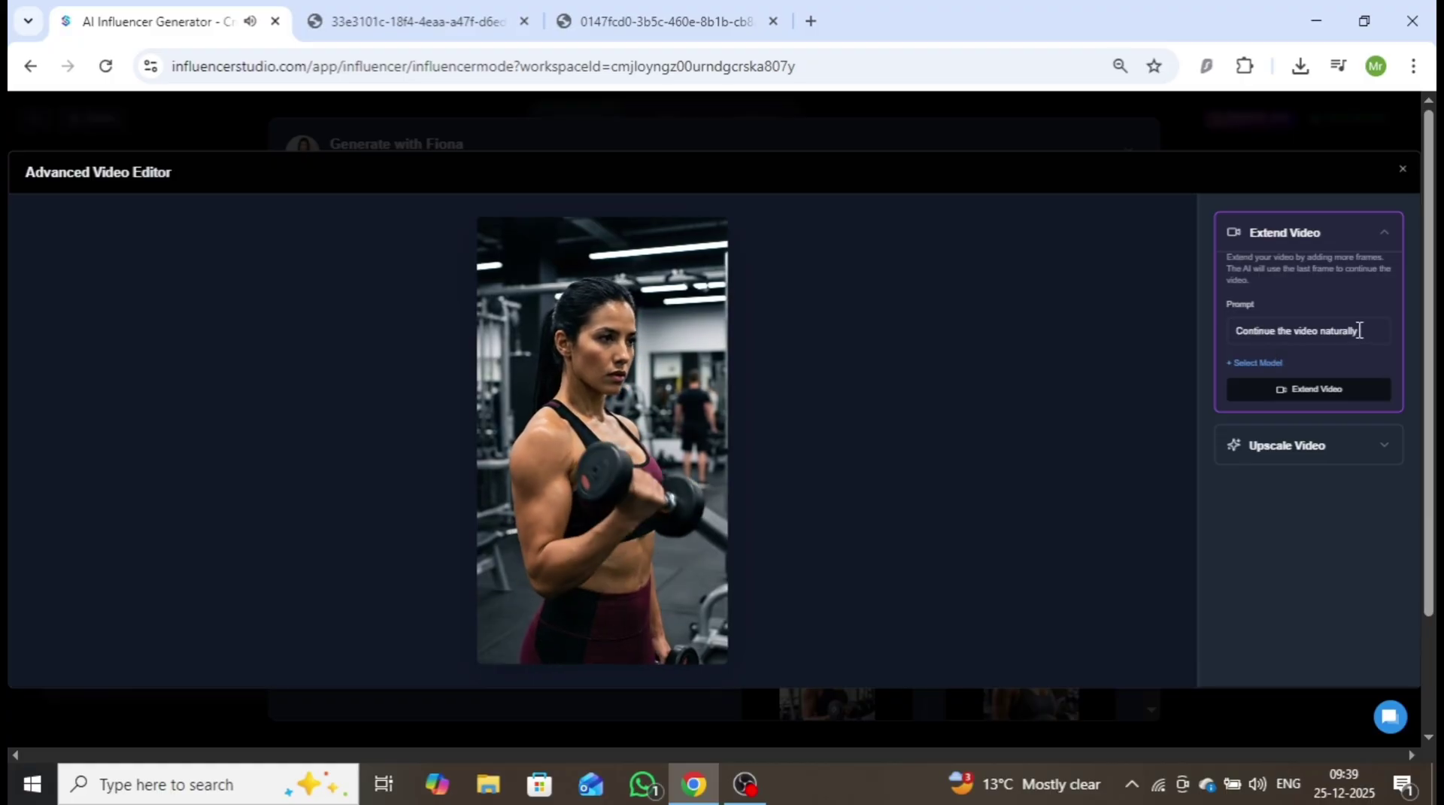
left_click(1376, 446)
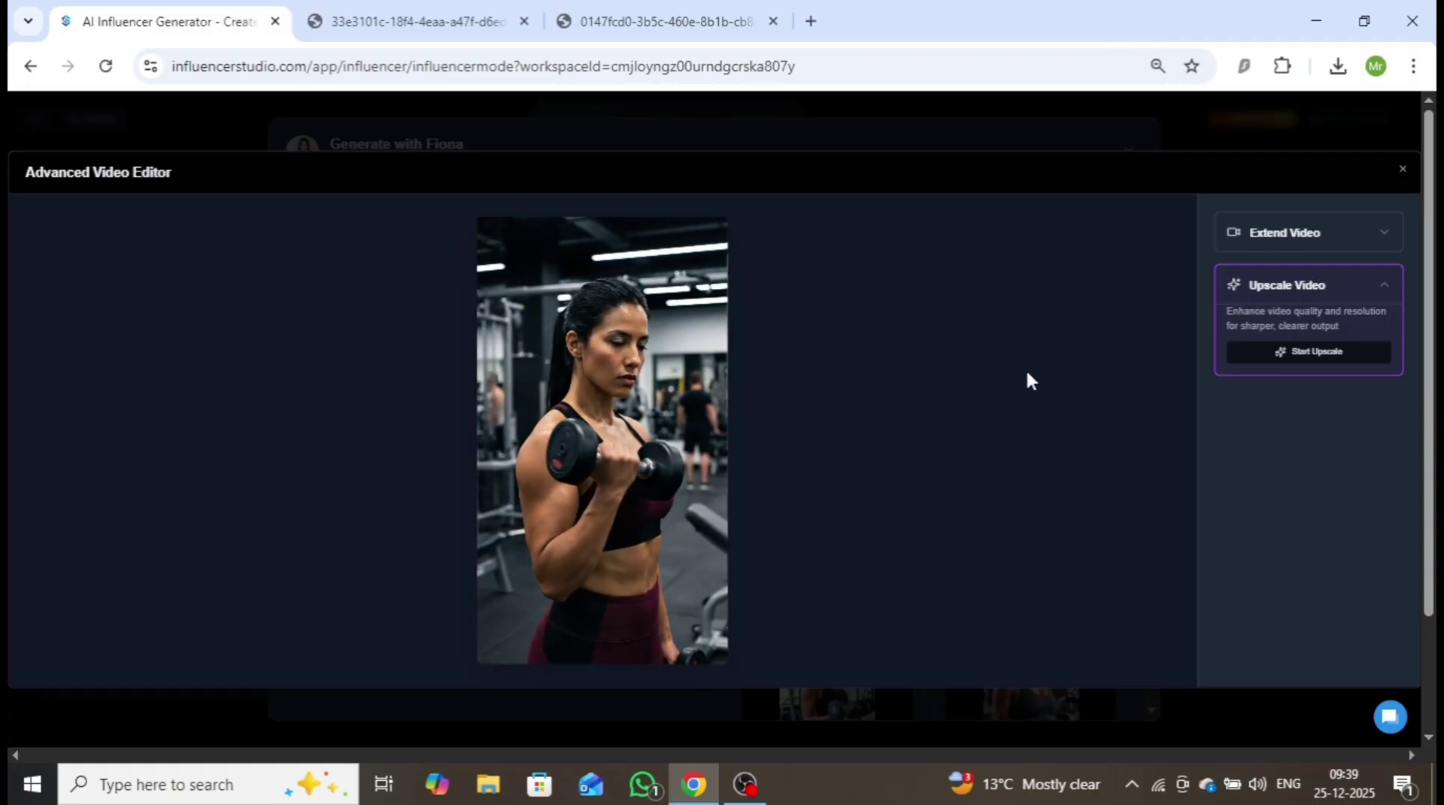
left_click(1403, 167)
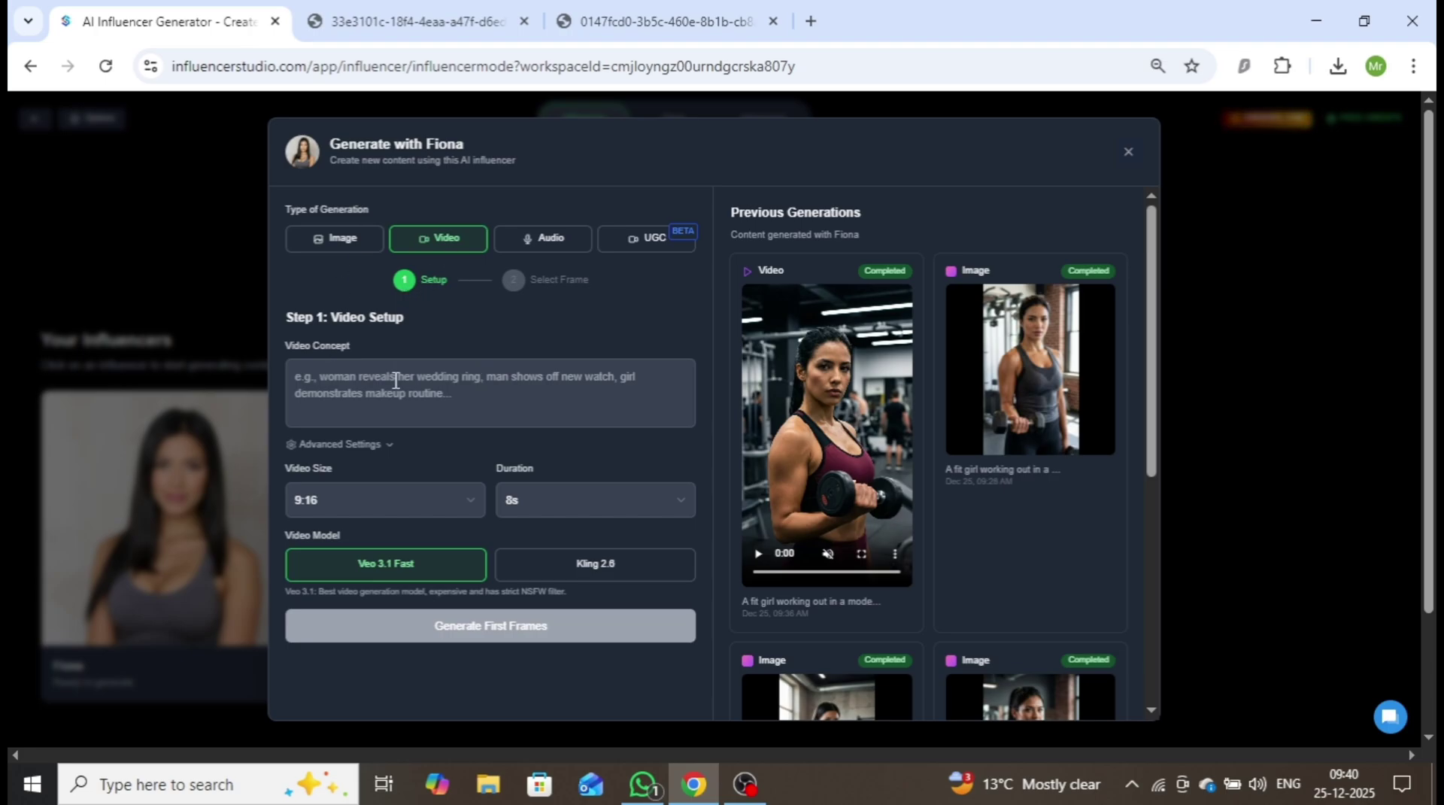
- Paste the mirror-selfie prompt into Video Concept and set Kling 2.6 with a 10s duration
right_click(359, 376)
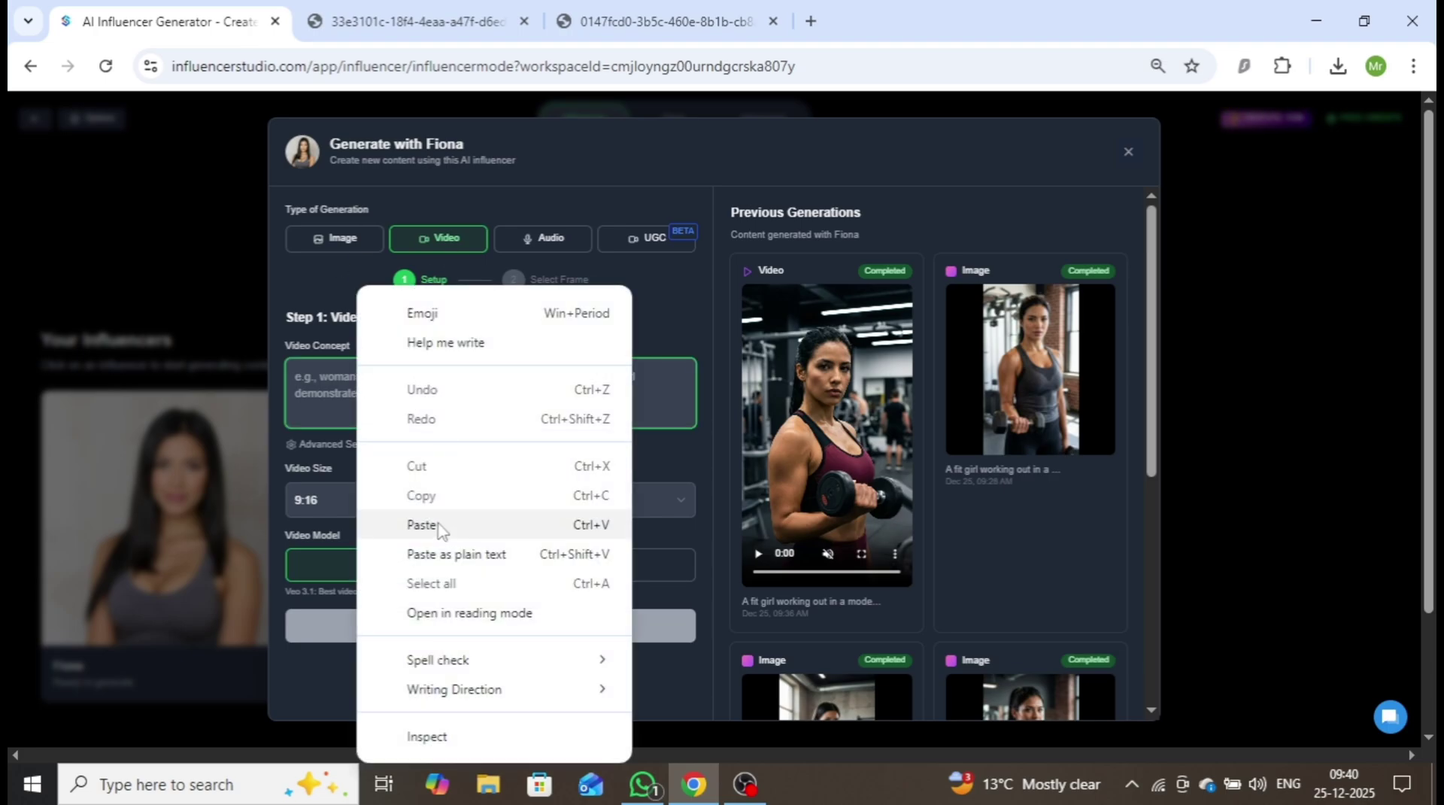
left_click(442, 525)
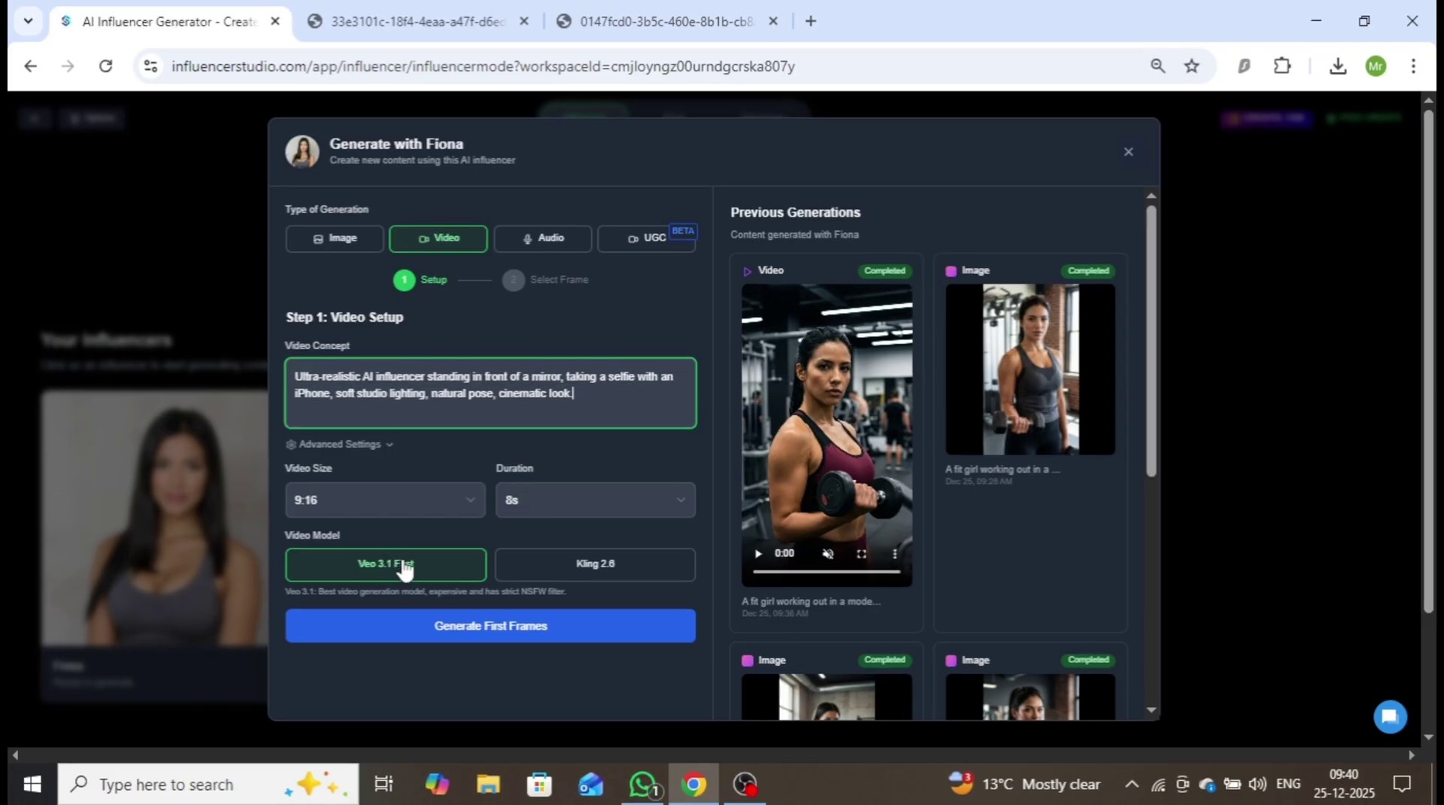
left_click(532, 566)
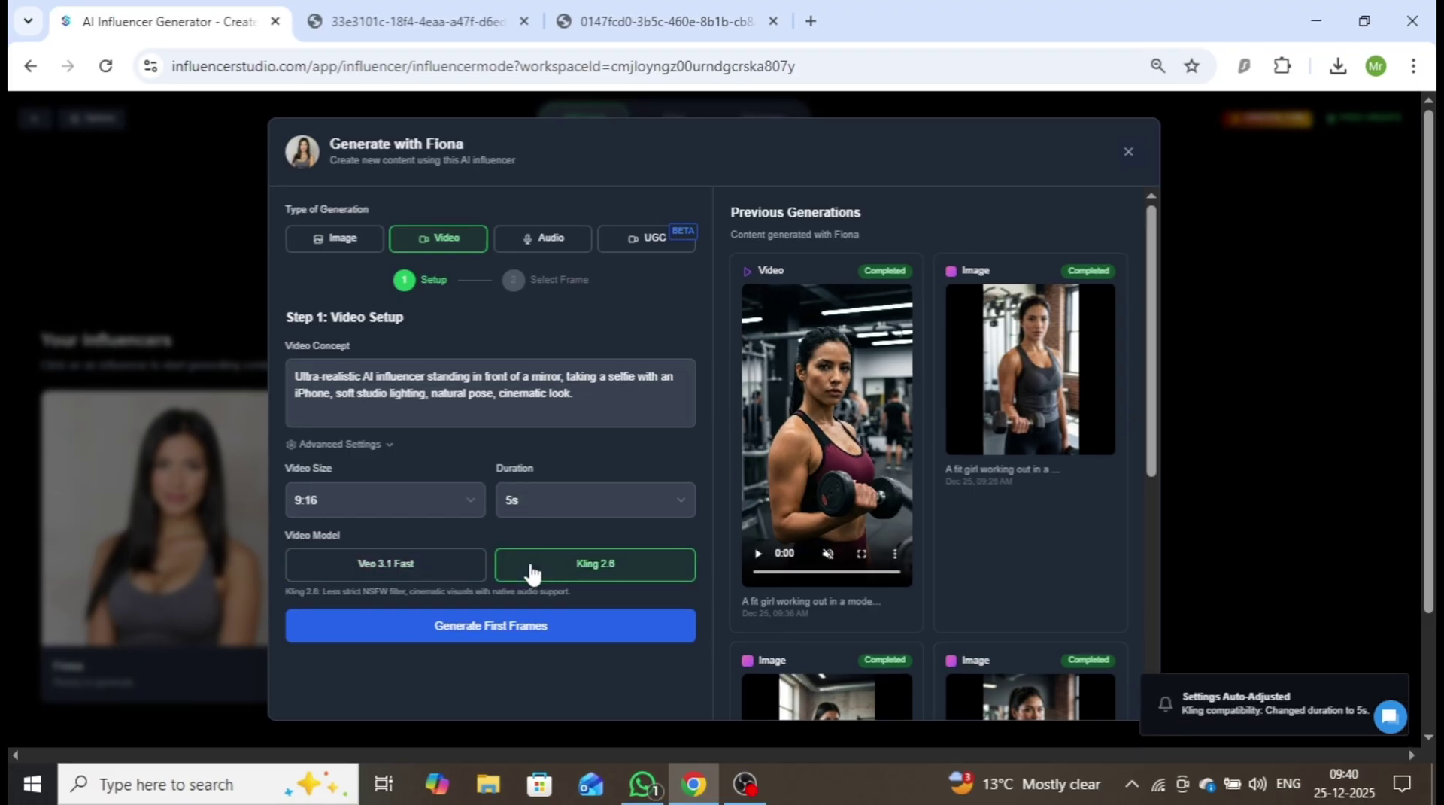
left_click(543, 503)
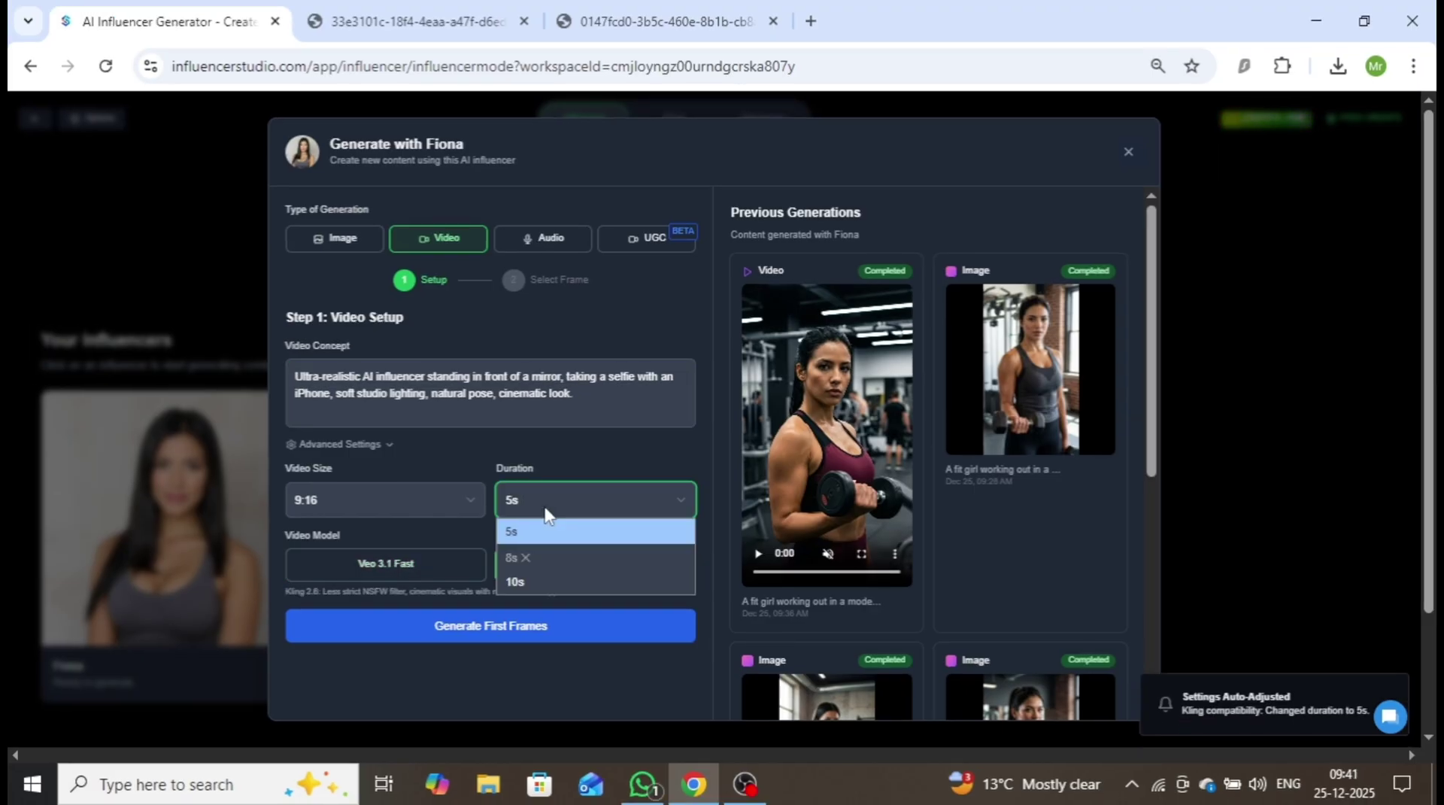
left_click(535, 583)
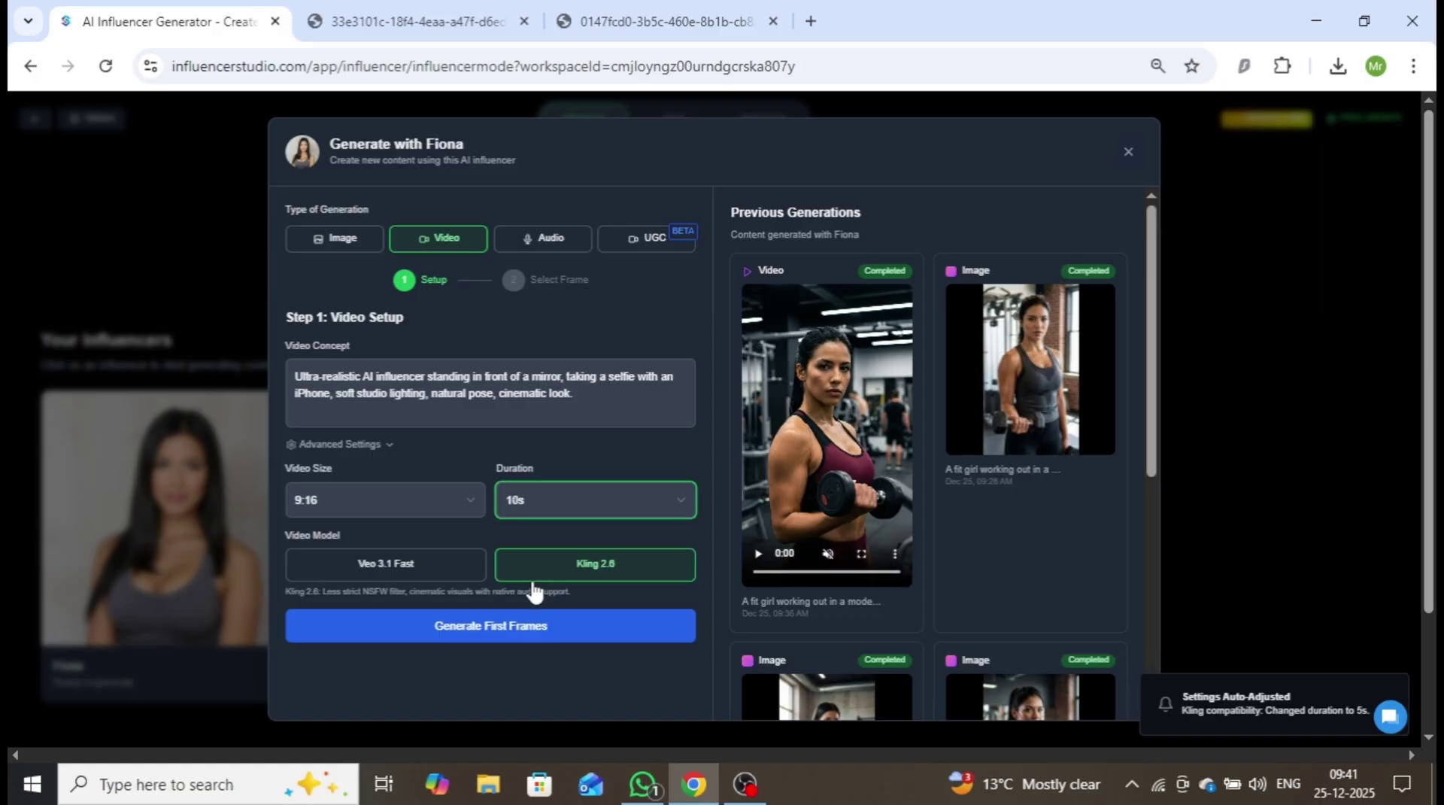
- Generate first frames, pick Frame 1, generate the video and play the result
left_click(496, 637)
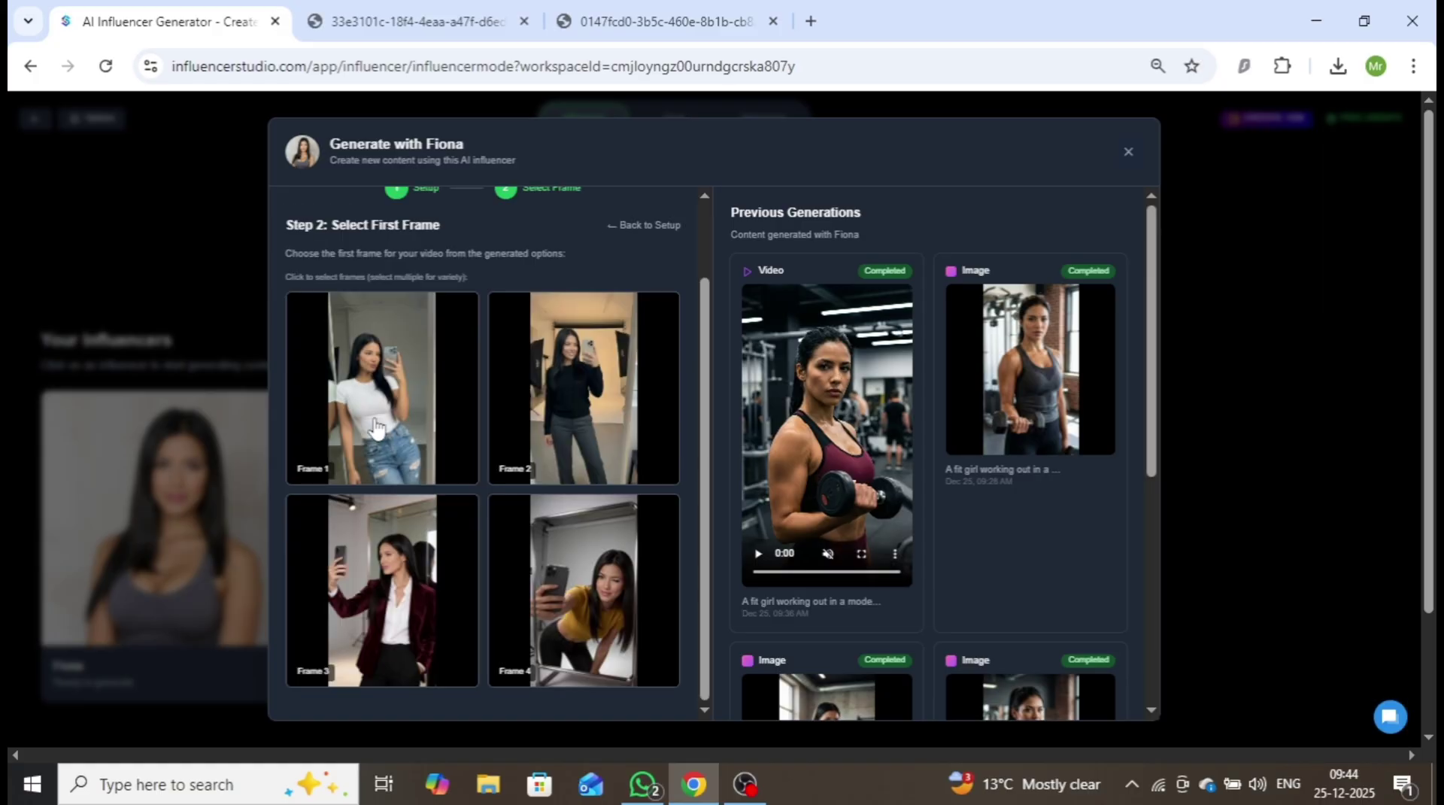
left_click(376, 427)
scroll(607, 679, "down", 2)
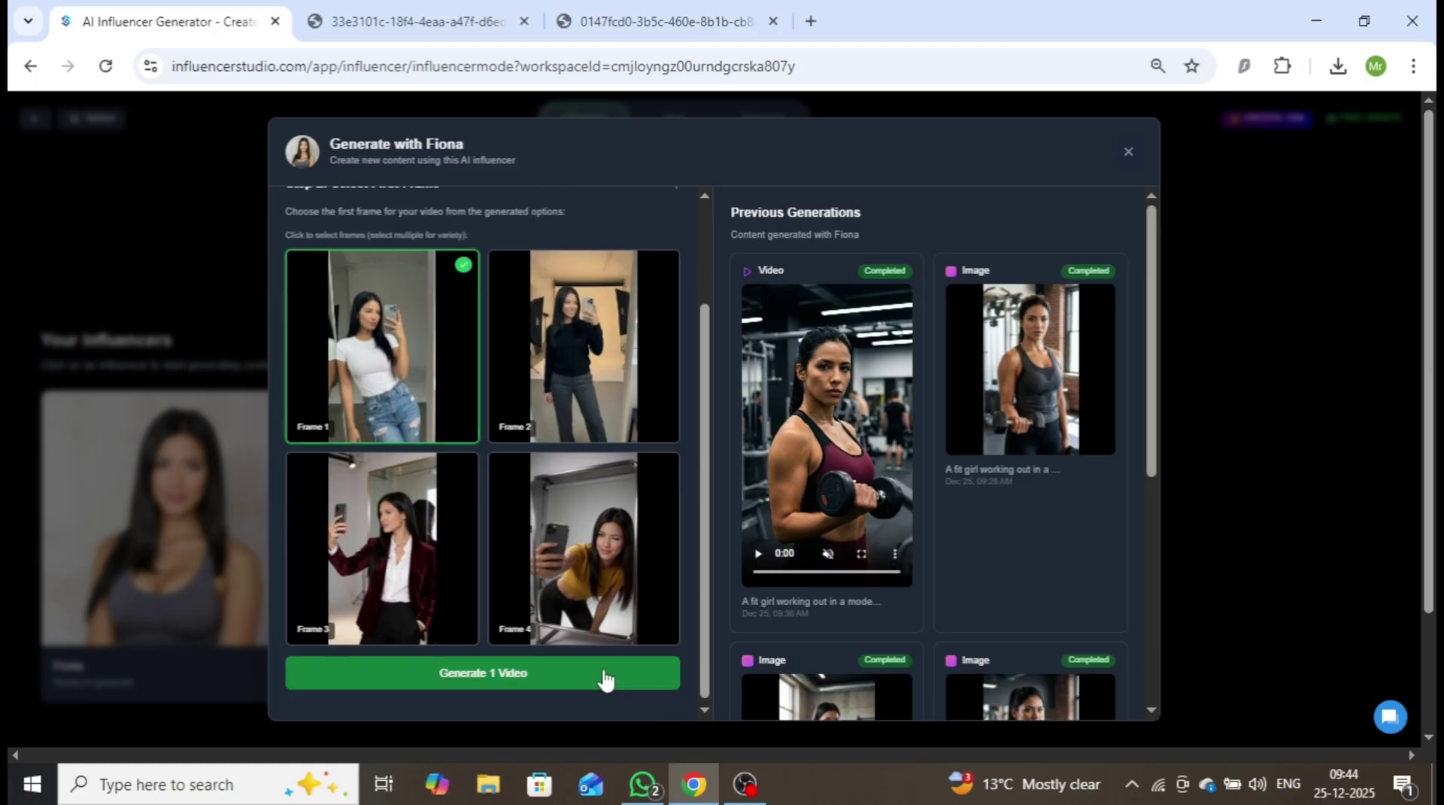
left_click(602, 675)
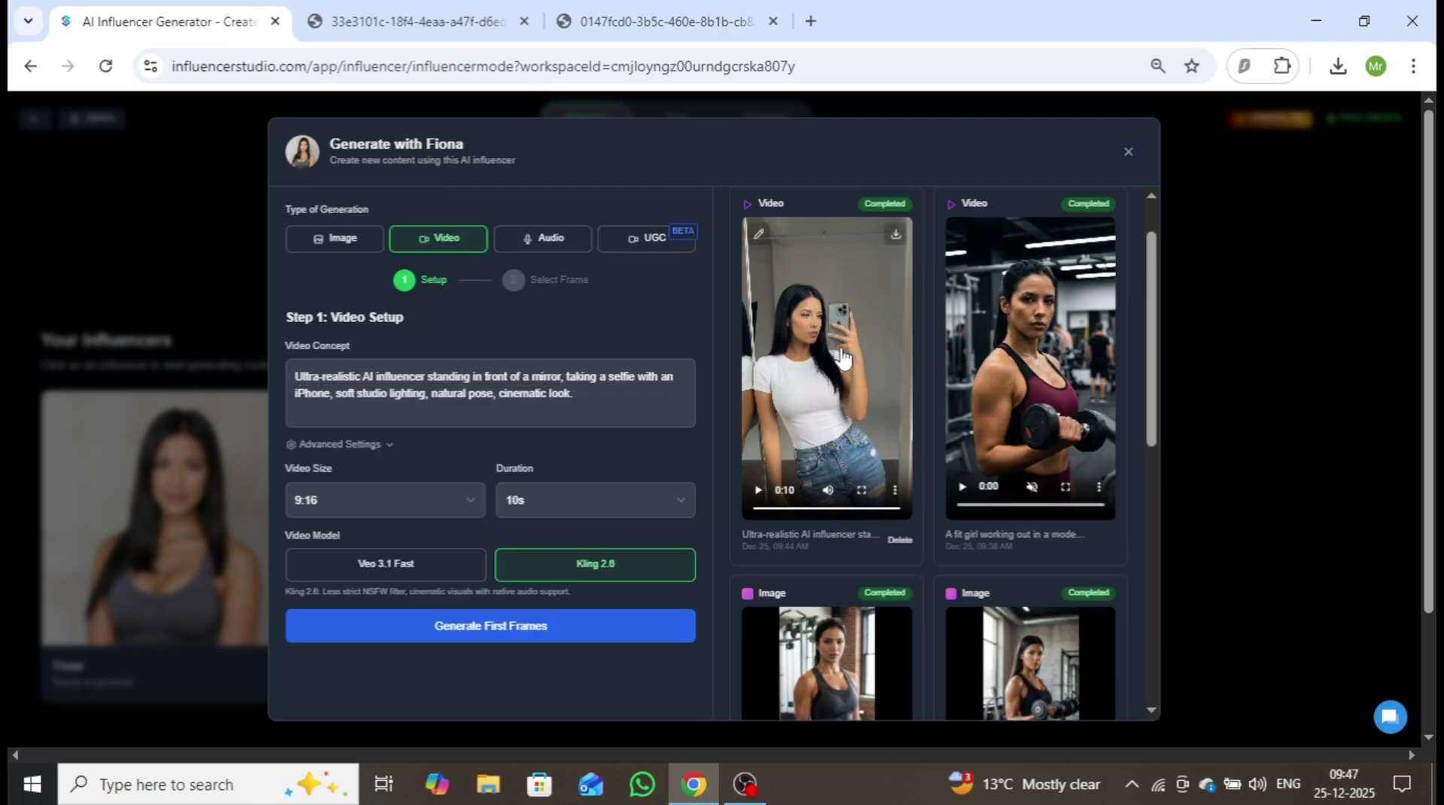
left_click(842, 359)
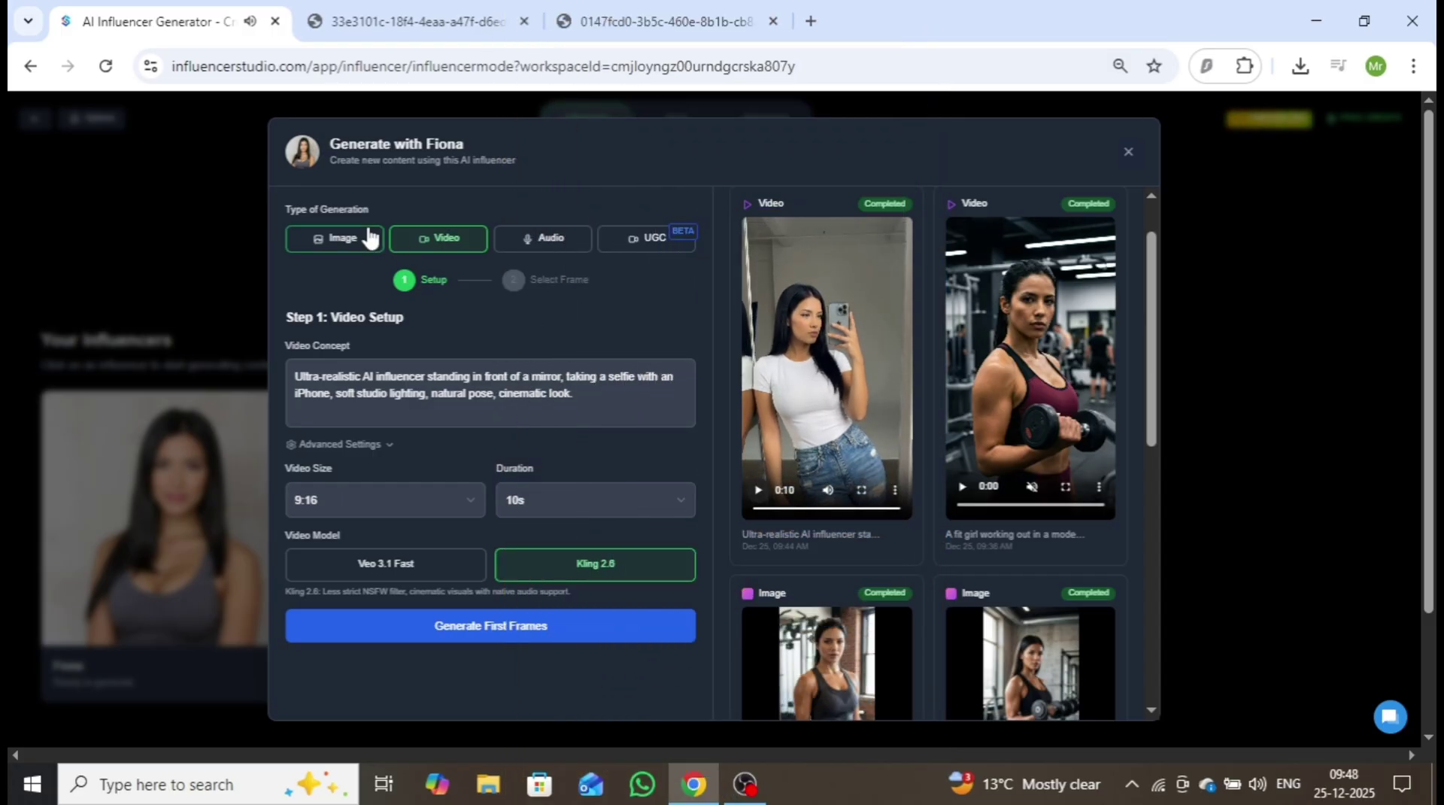
- Design a new AI voice from a twice auto-generated energetic, assured feminine description, saved as Fiona Voice #1
left_click(581, 248)
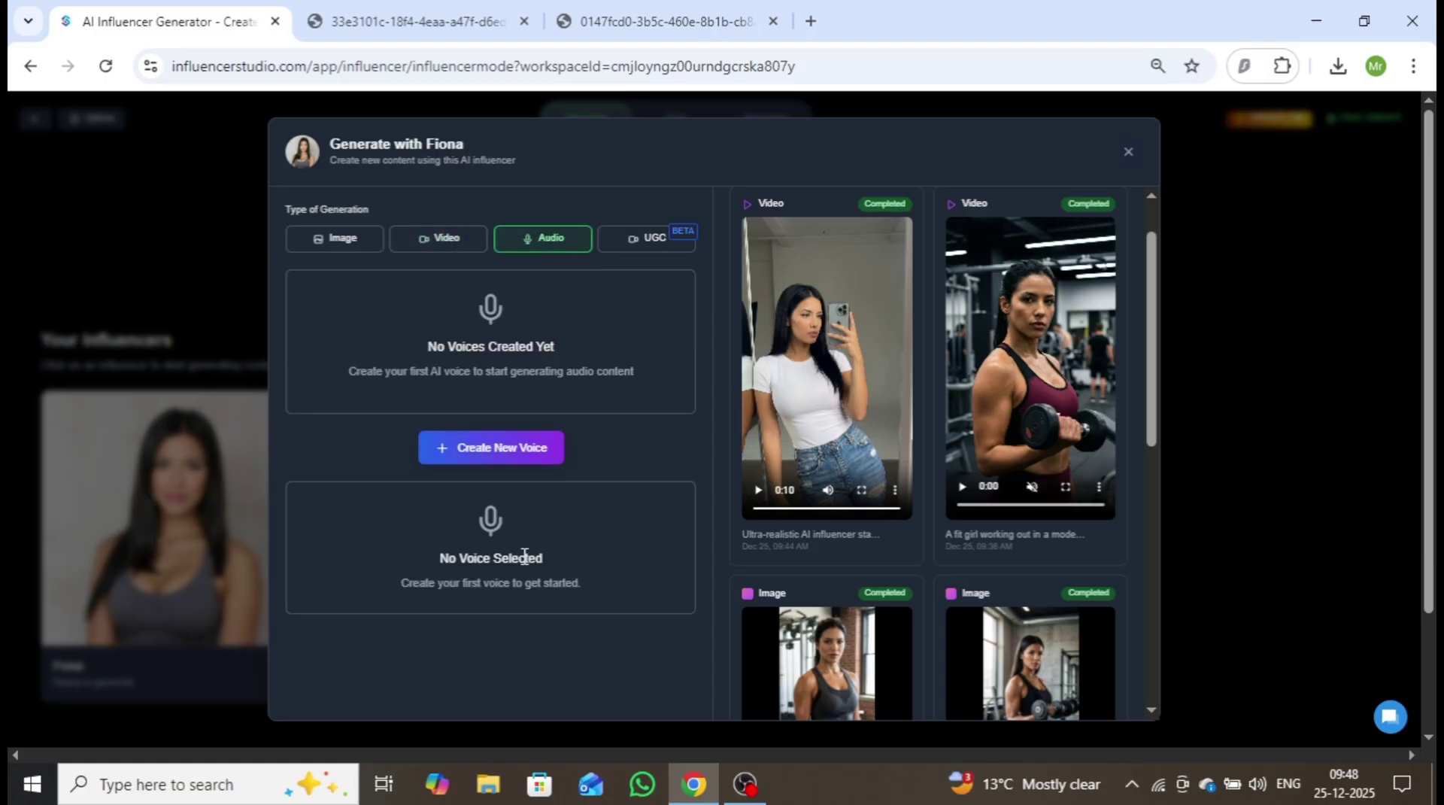
left_click(503, 451)
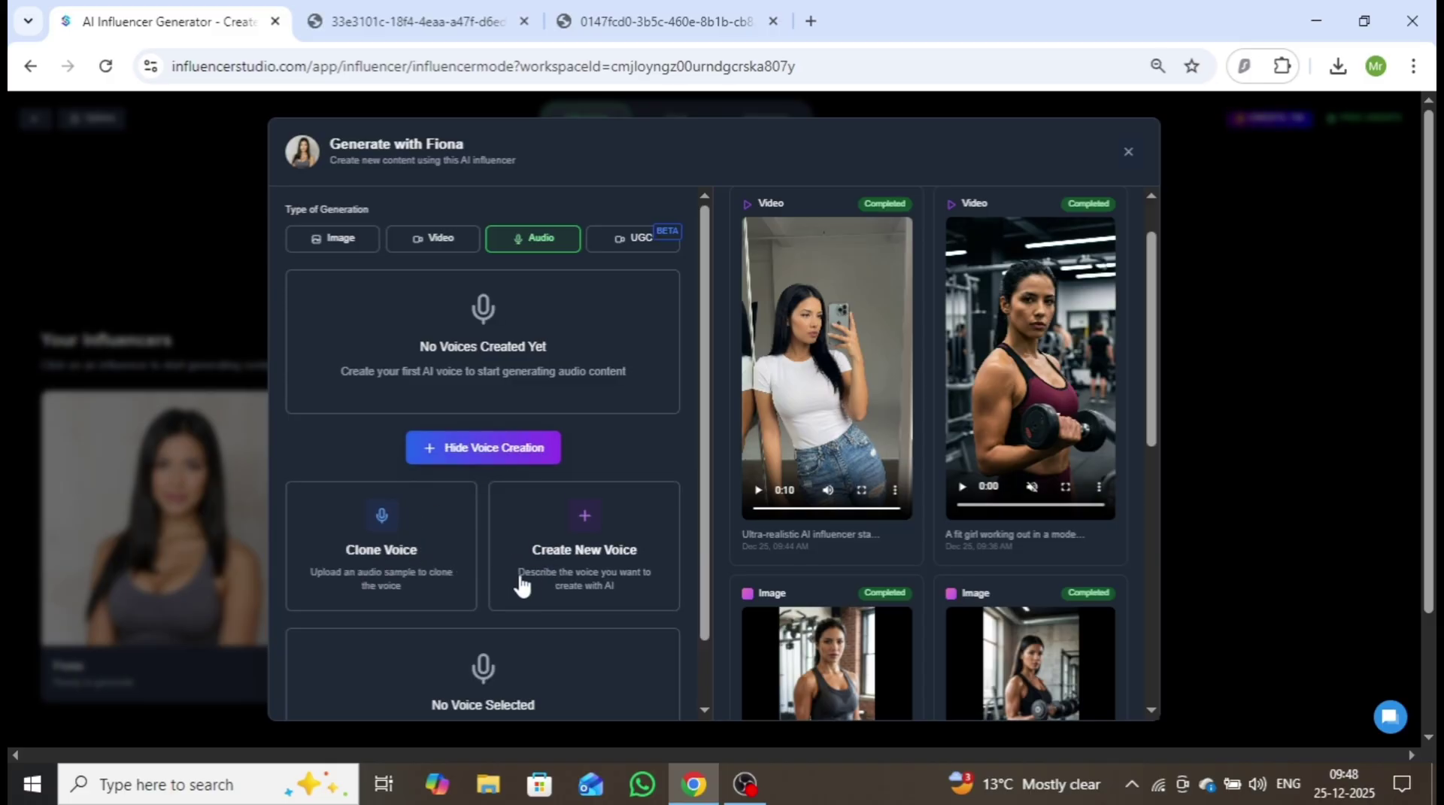
left_click(585, 535)
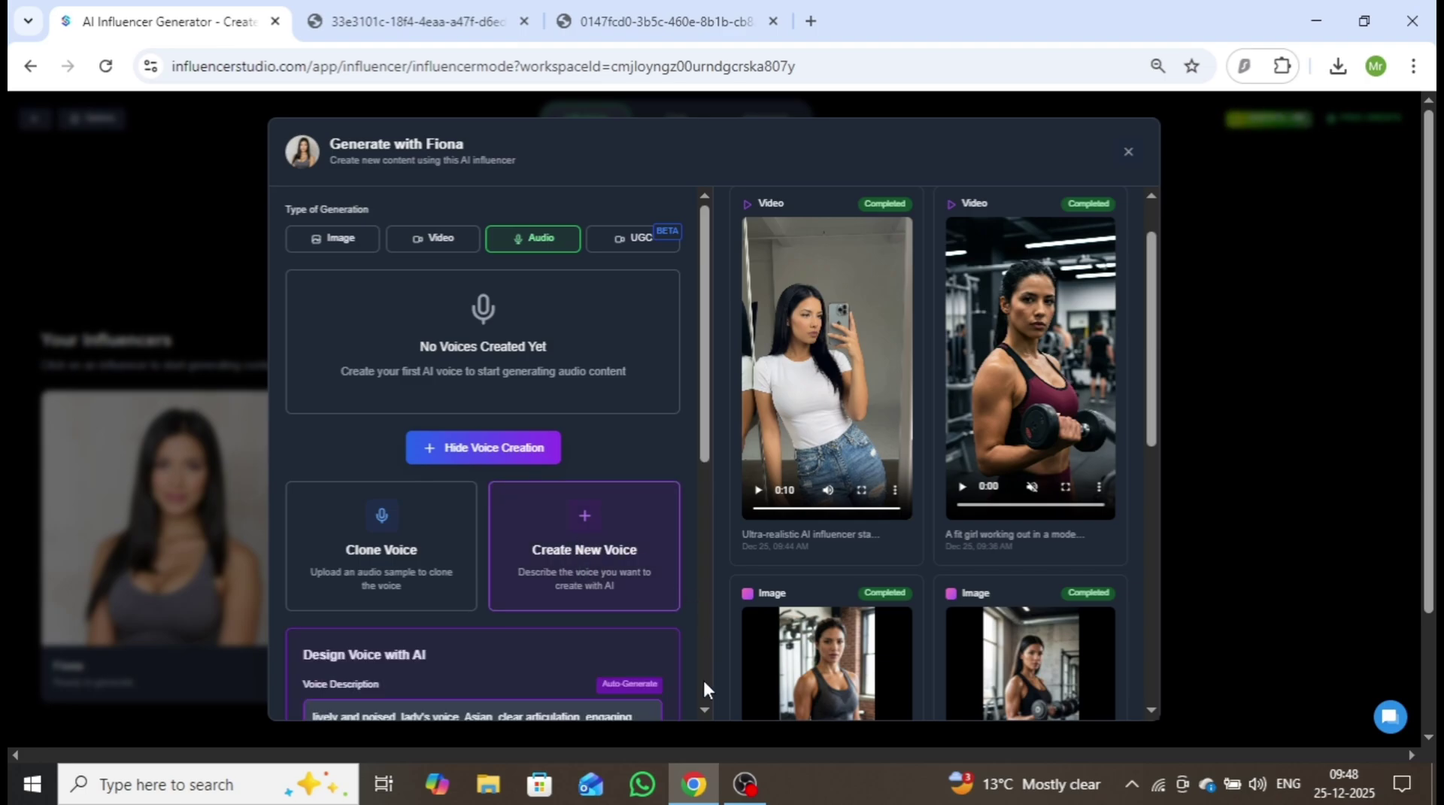
scroll(702, 710, "down", 4)
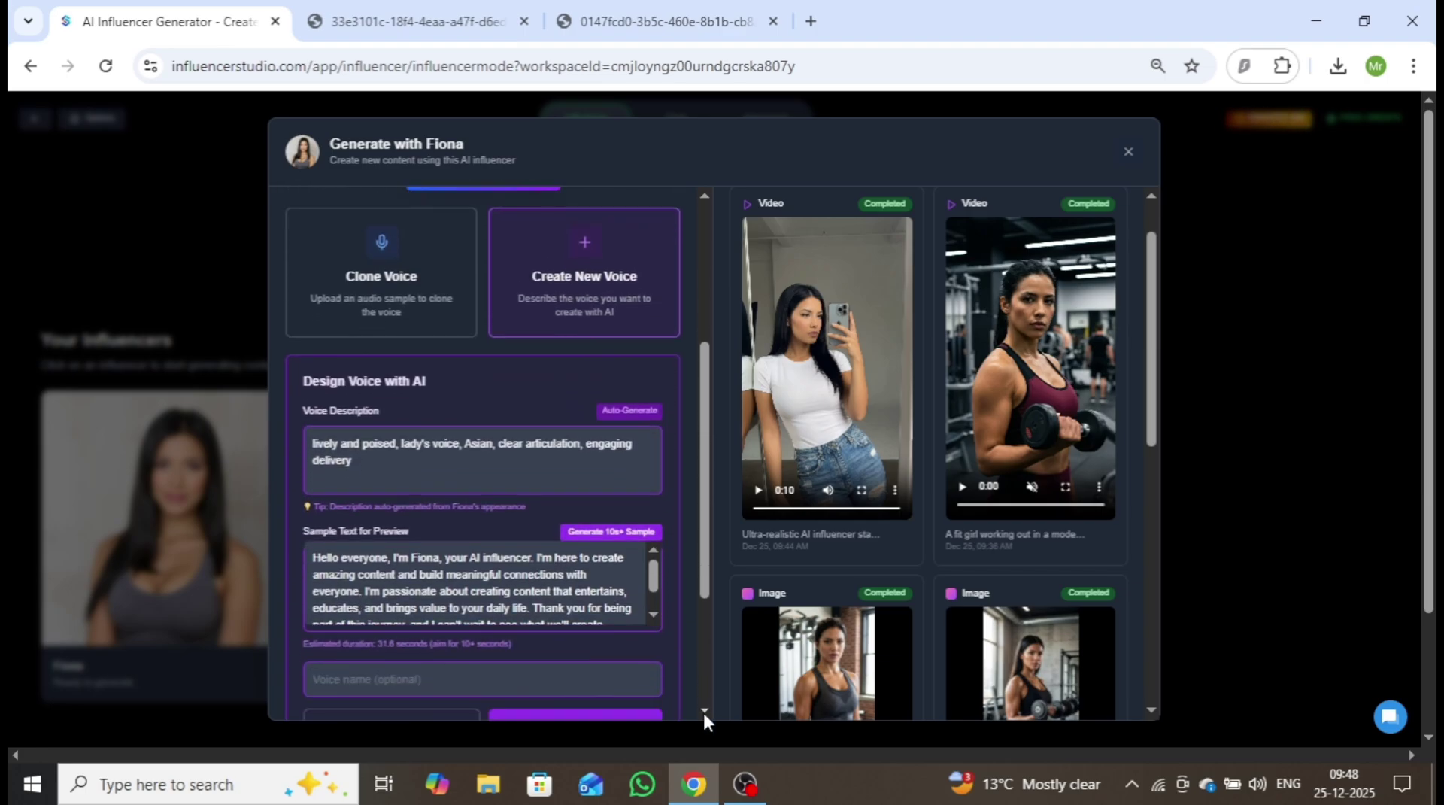
scroll(702, 710, "down", 1)
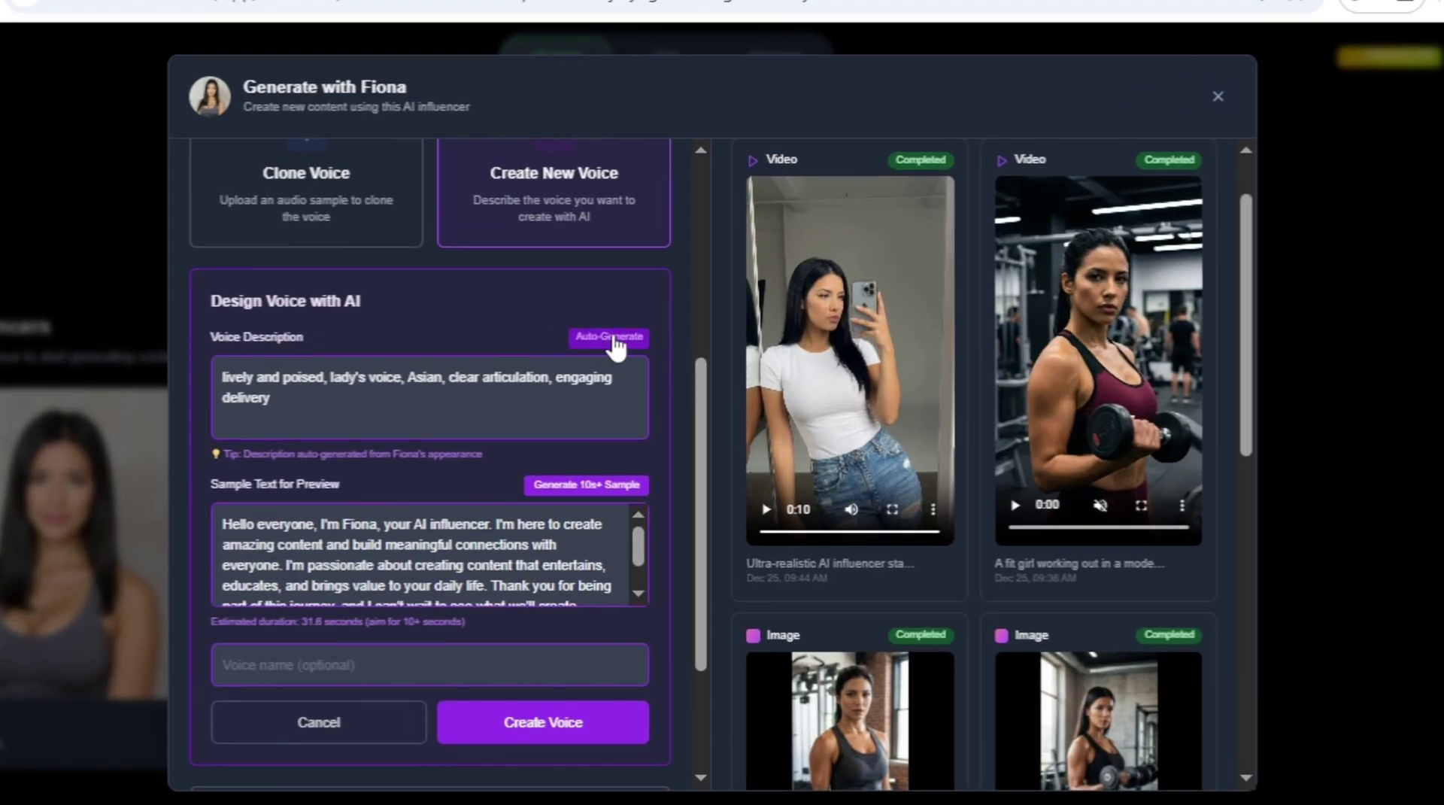
left_click(613, 340)
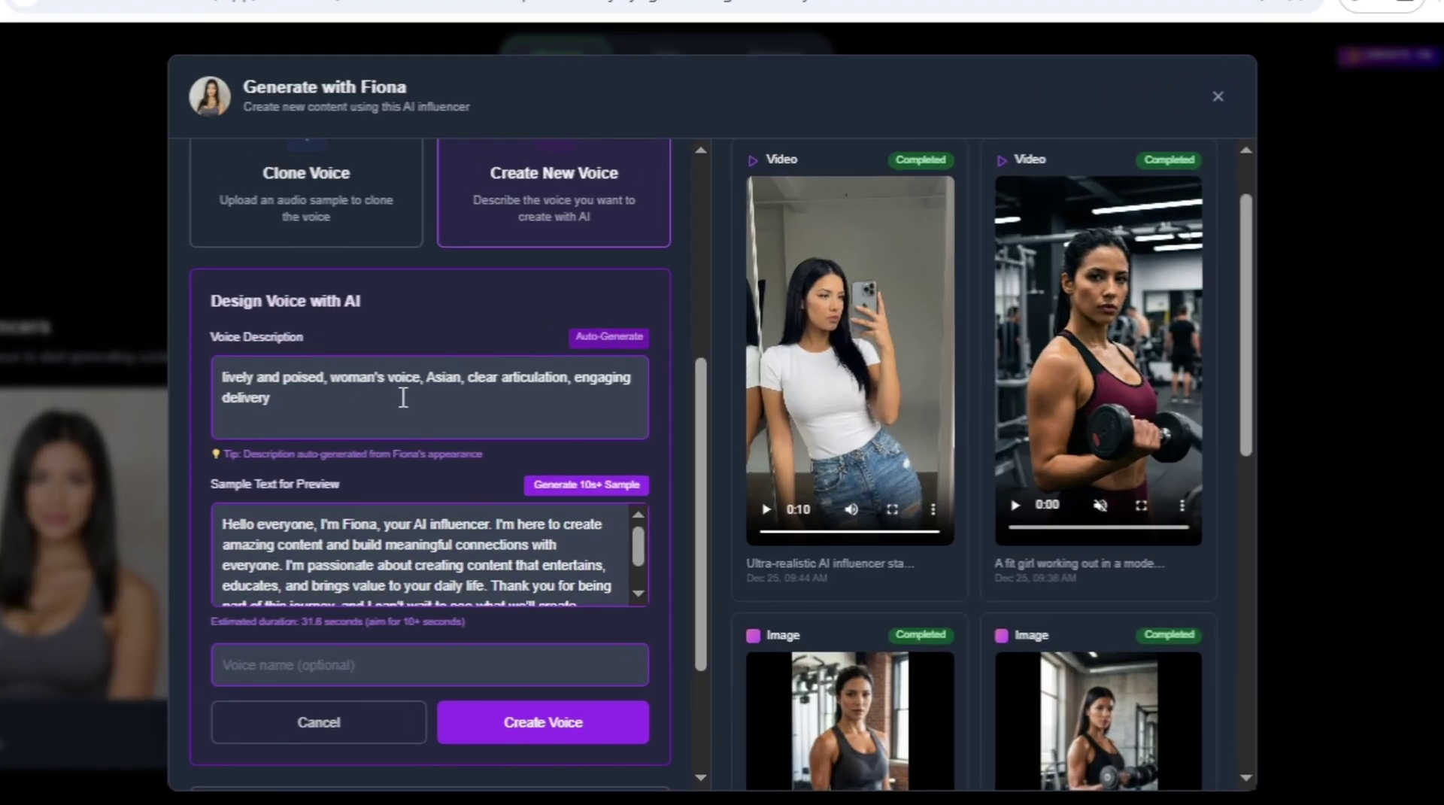
left_click(609, 337)
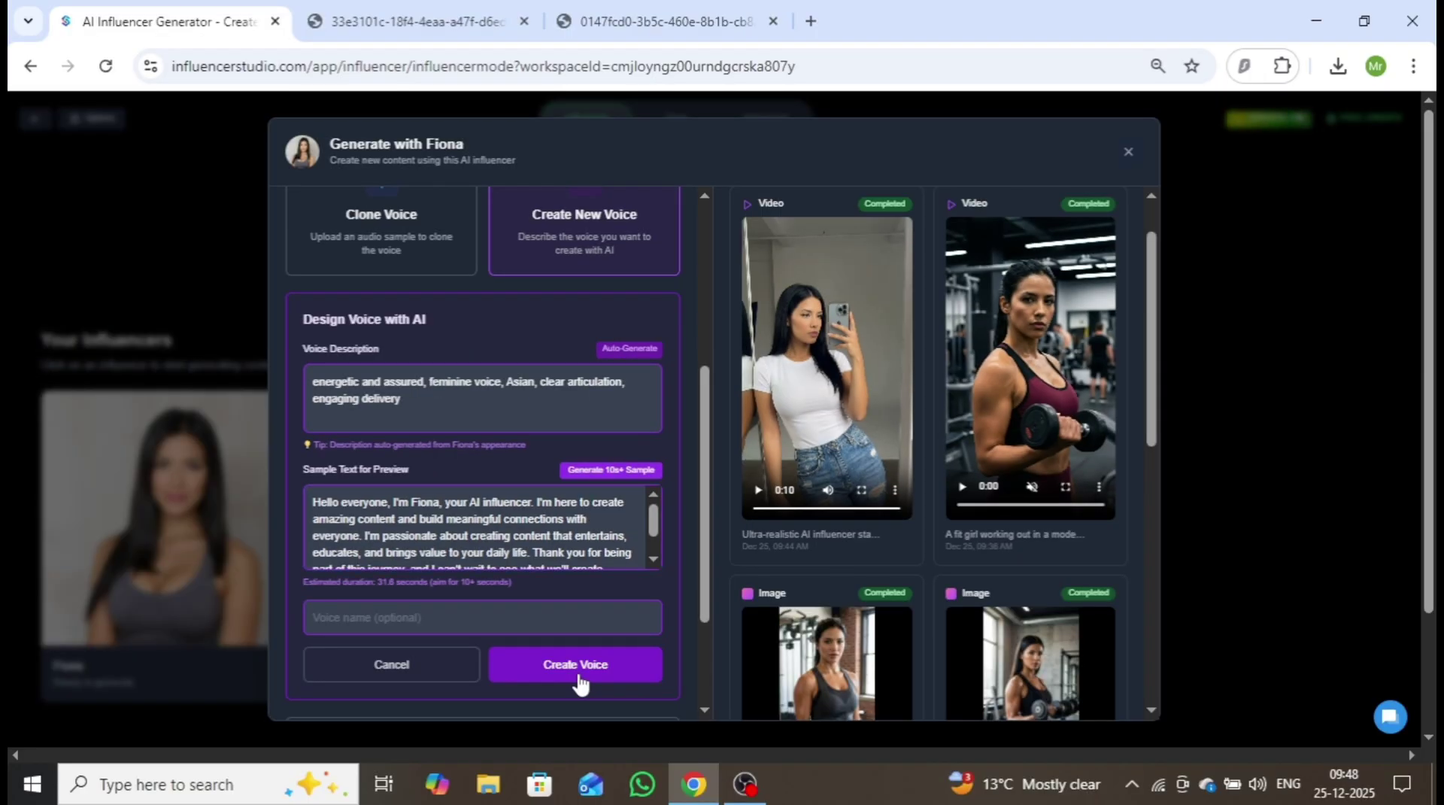
left_click(579, 683)
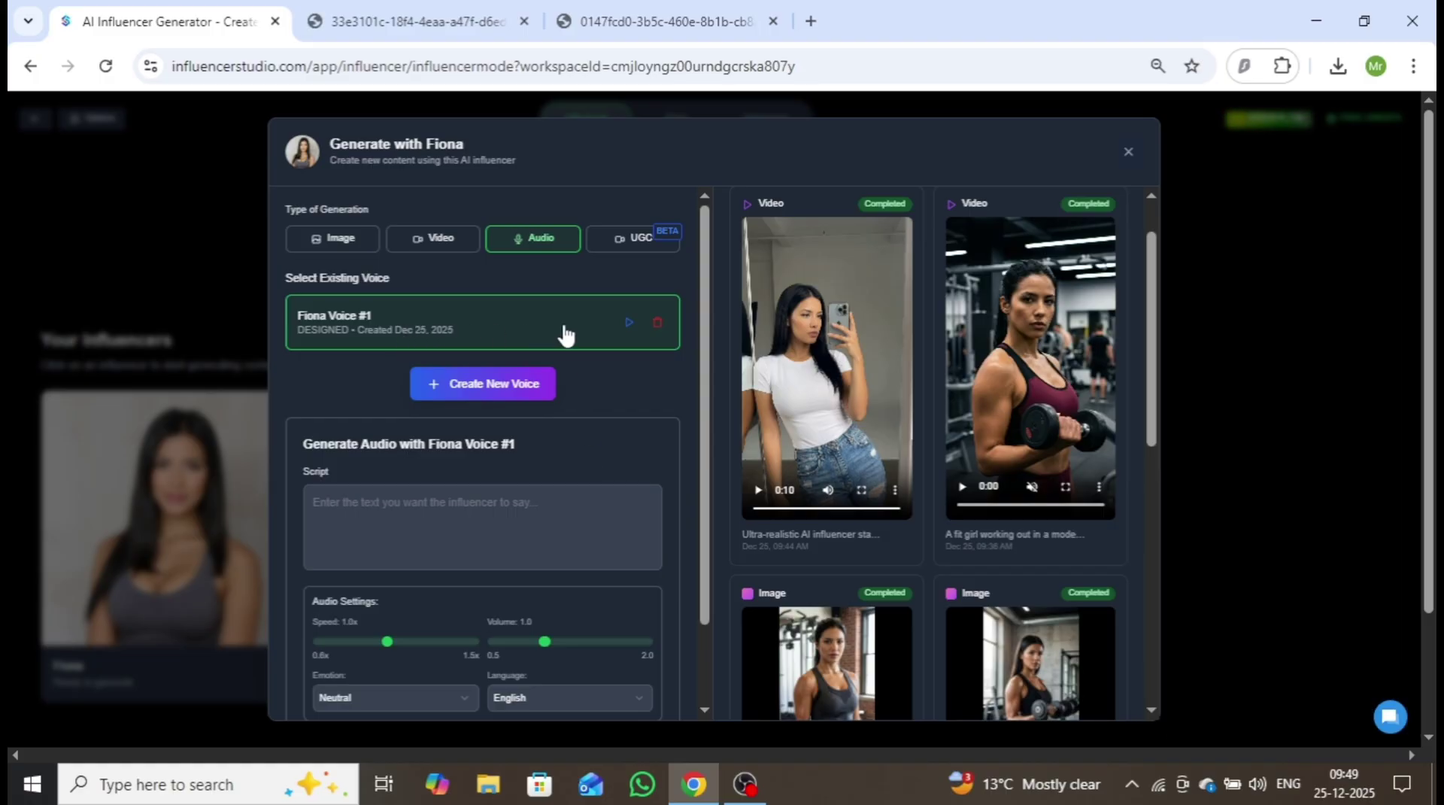
left_click(627, 323)
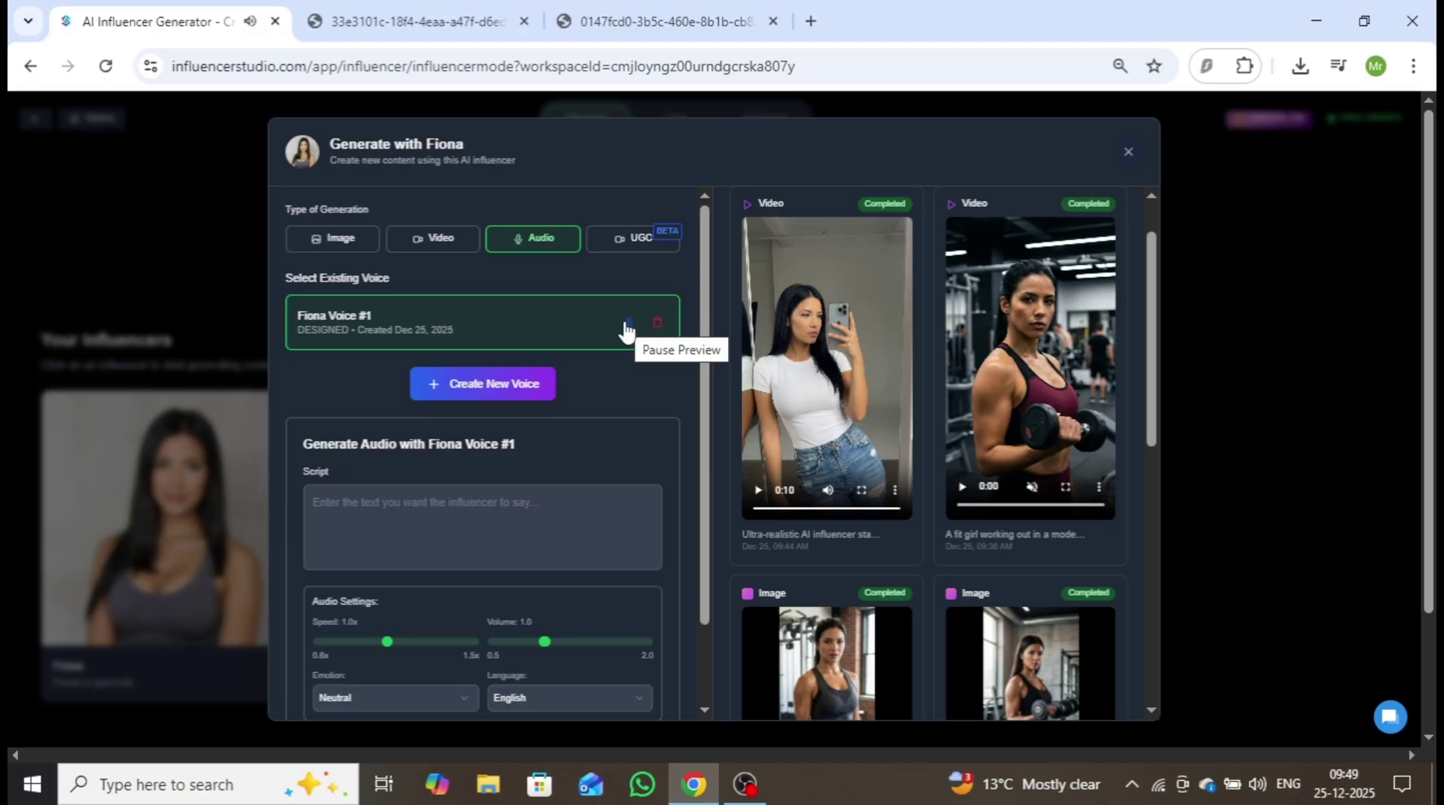
left_click(627, 324)
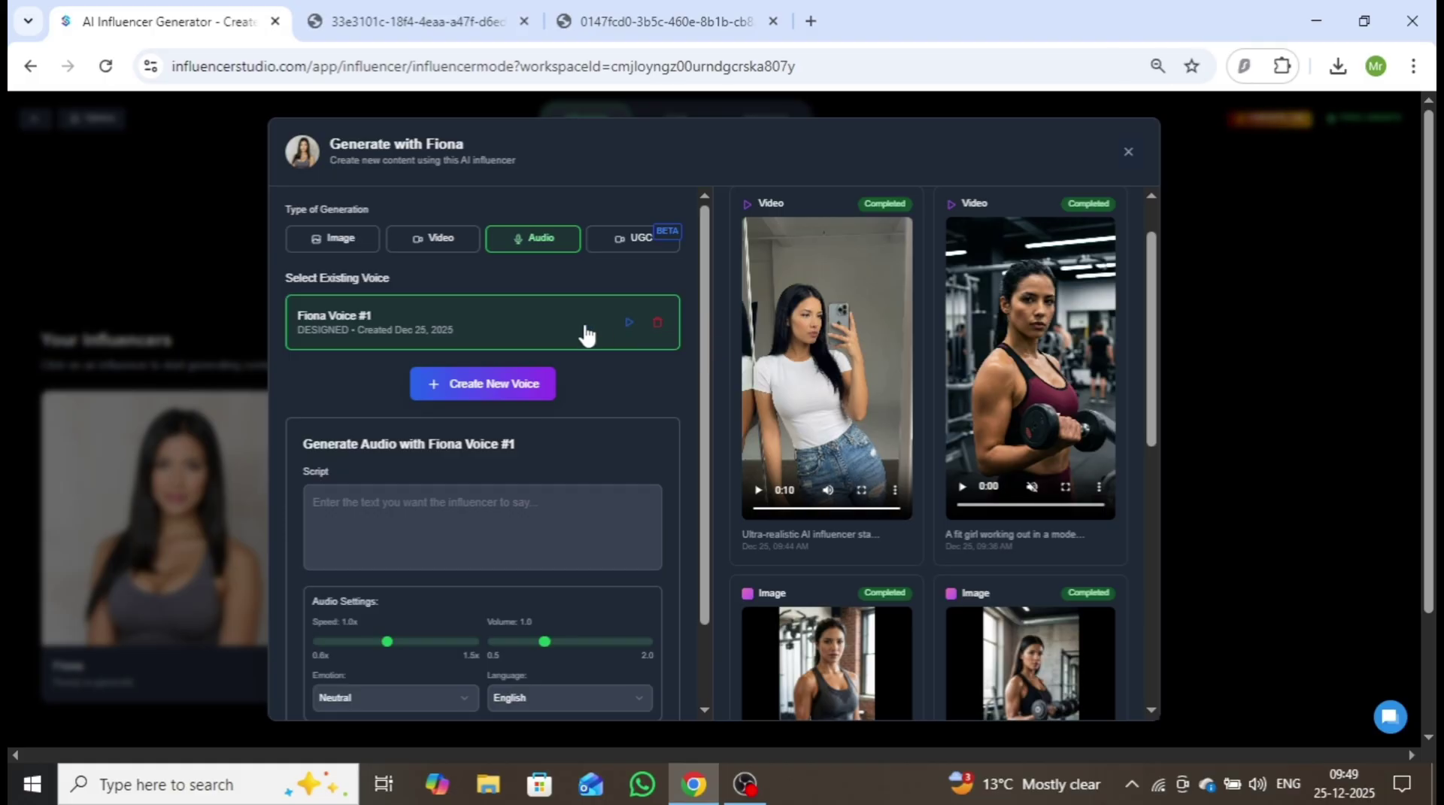
- Paste the discipline-and-consistency script, keep Neutral emotion, generate the audio and play the 13-second clip
scroll(587, 336, "down", 2)
left_click(320, 420)
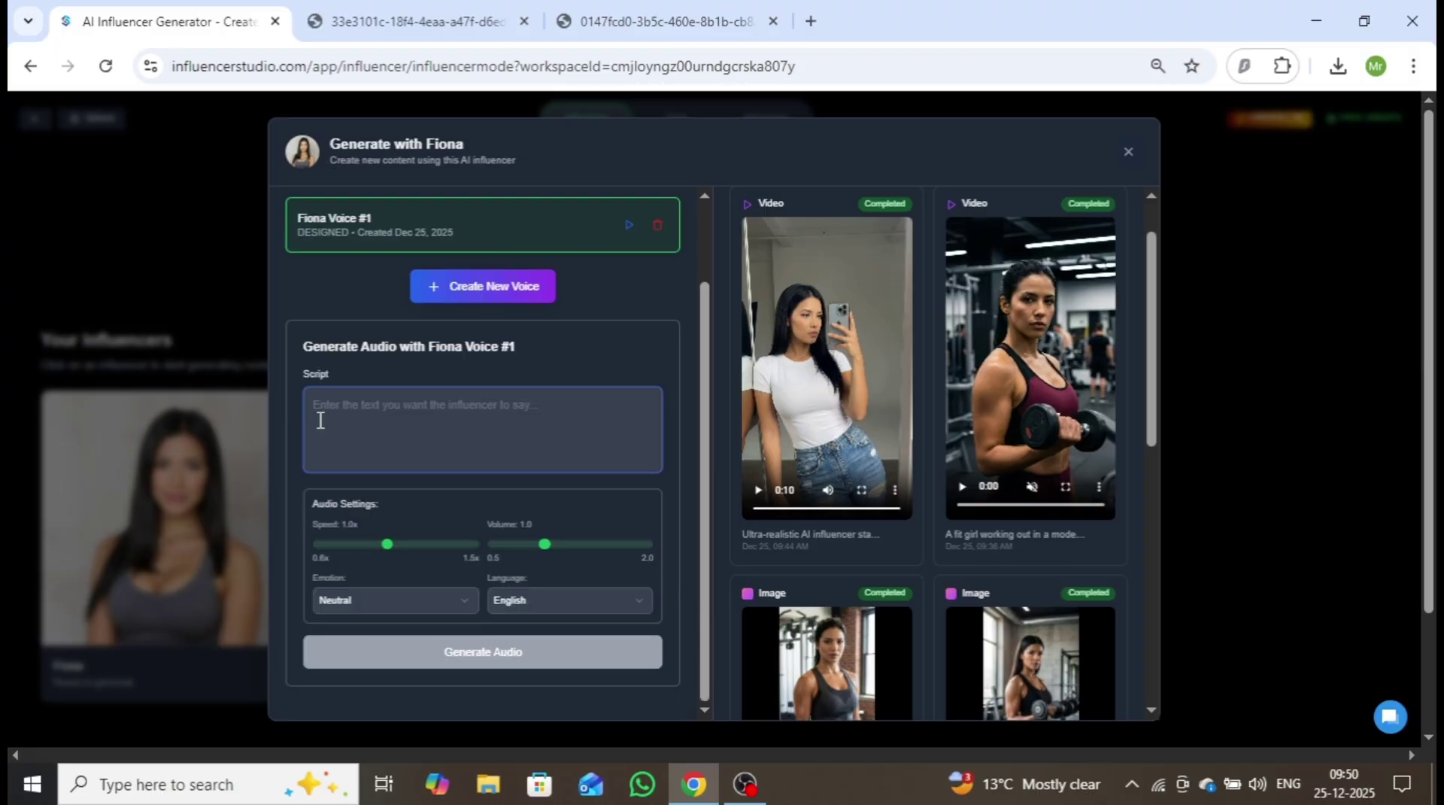
right_click(349, 412)
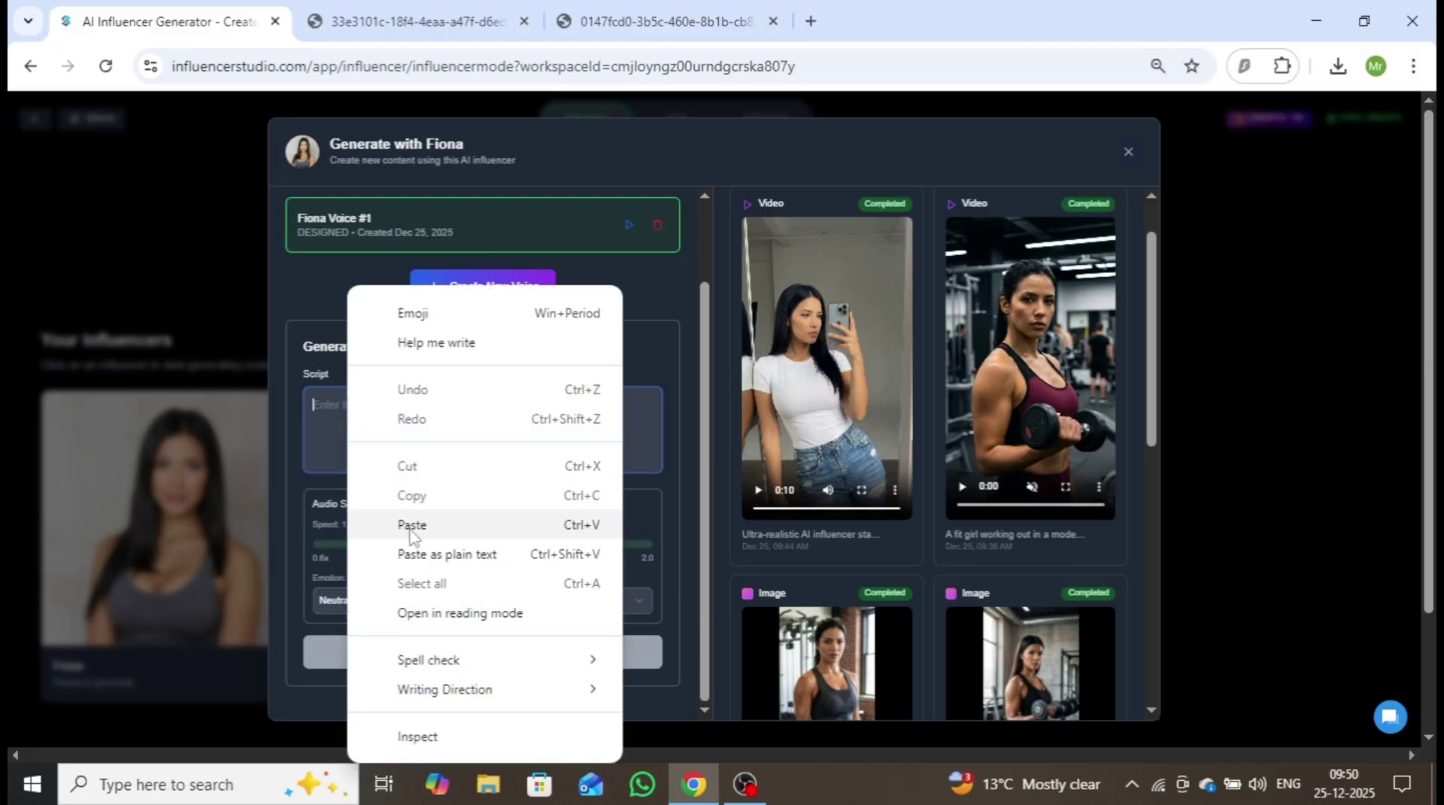
left_click(409, 524)
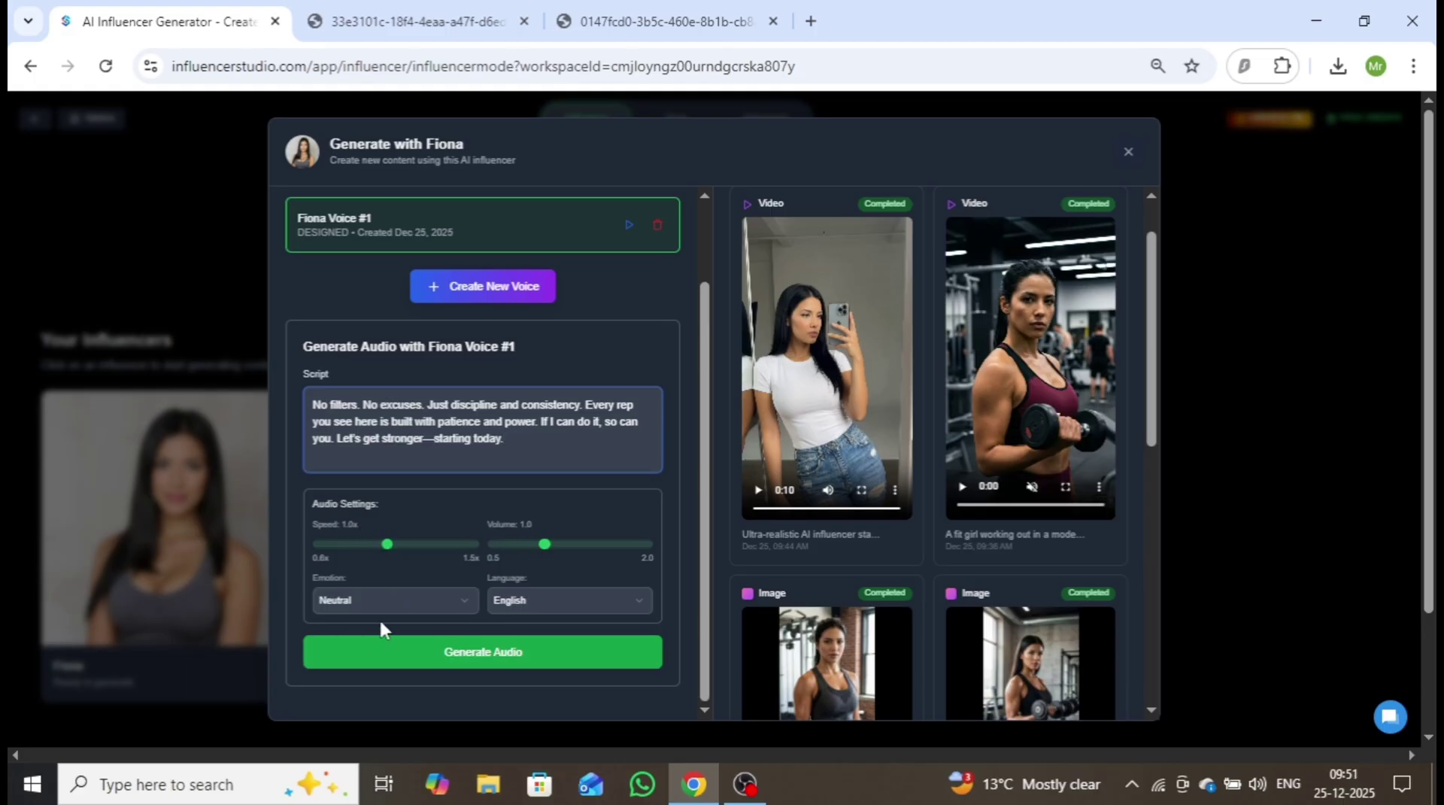
left_click(368, 600)
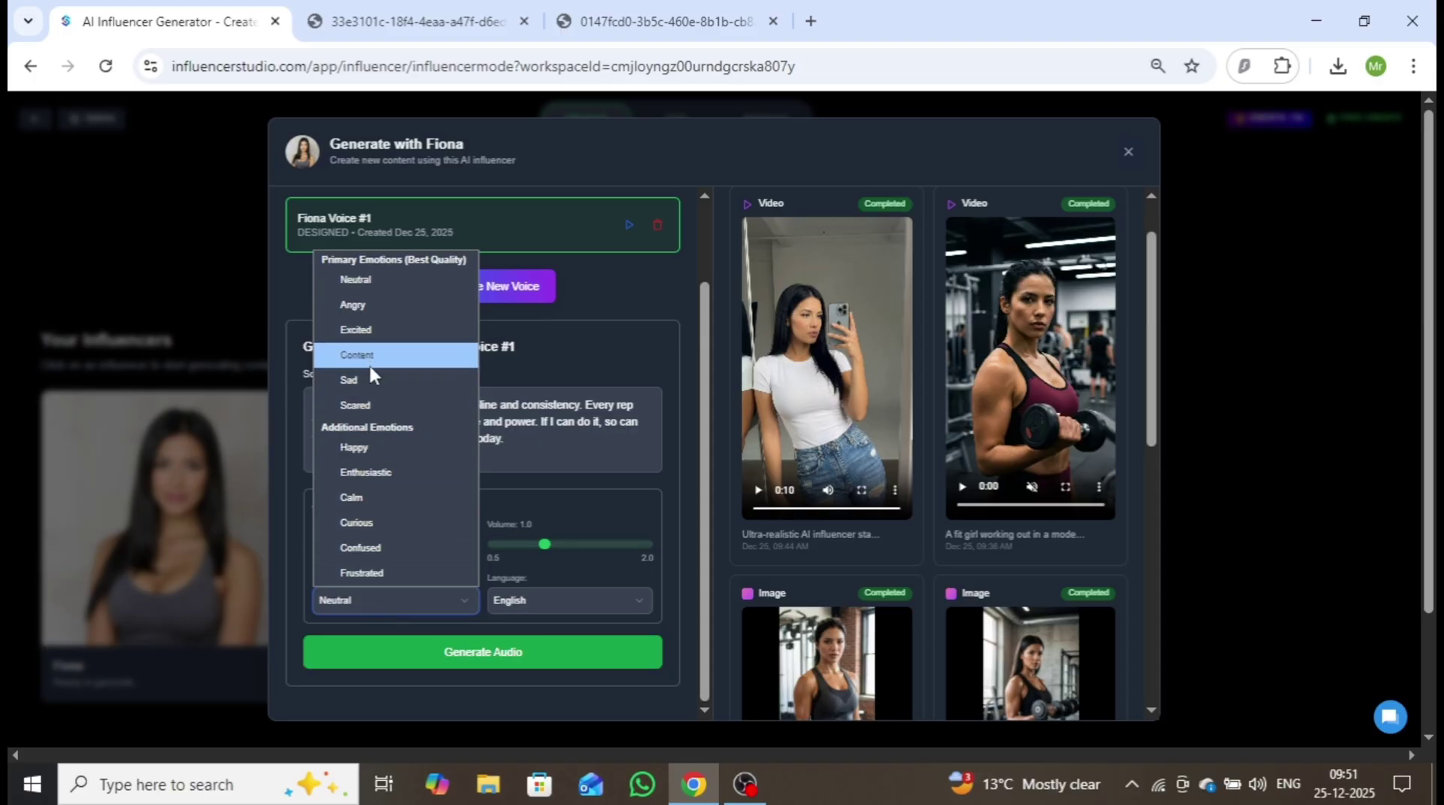
left_click(376, 280)
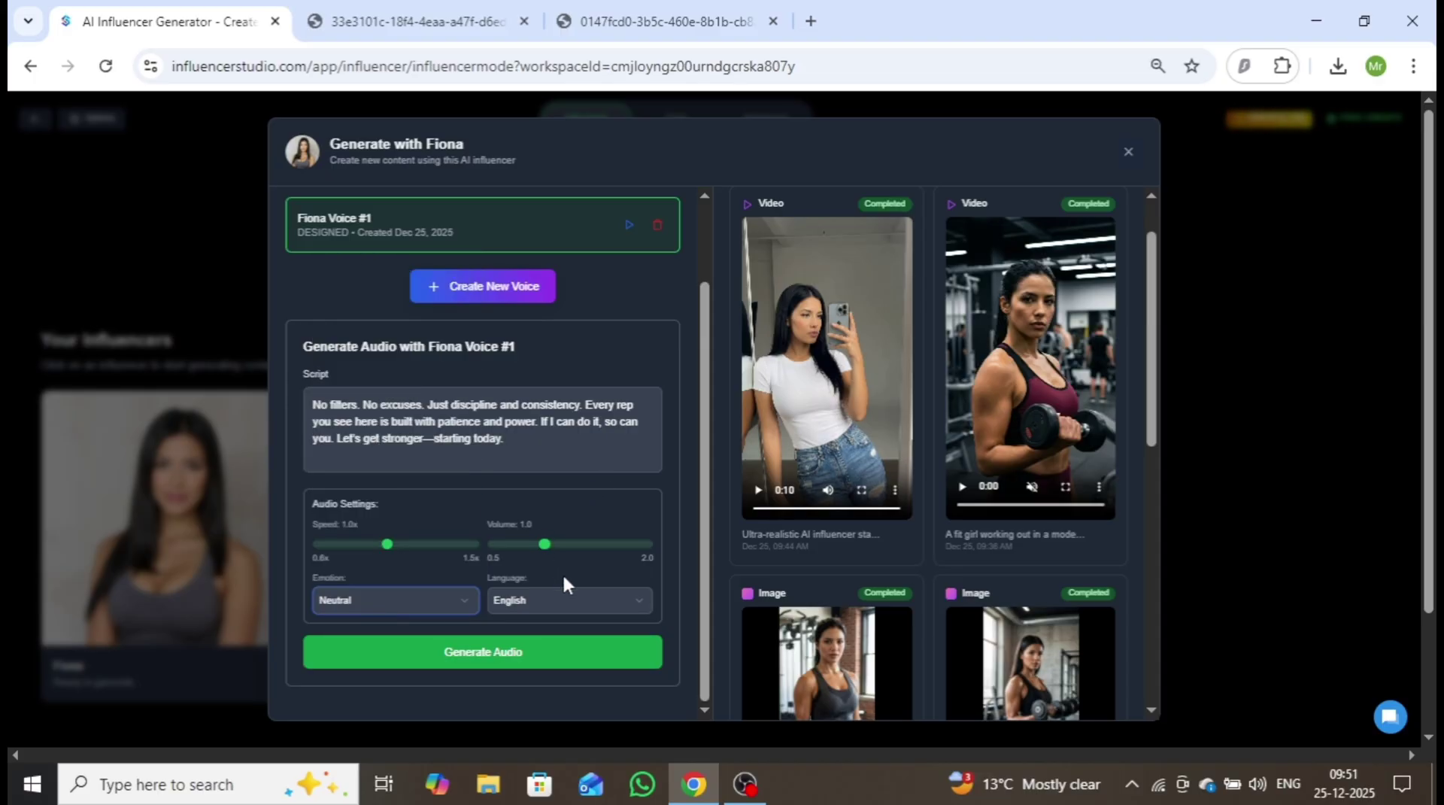
left_click(521, 652)
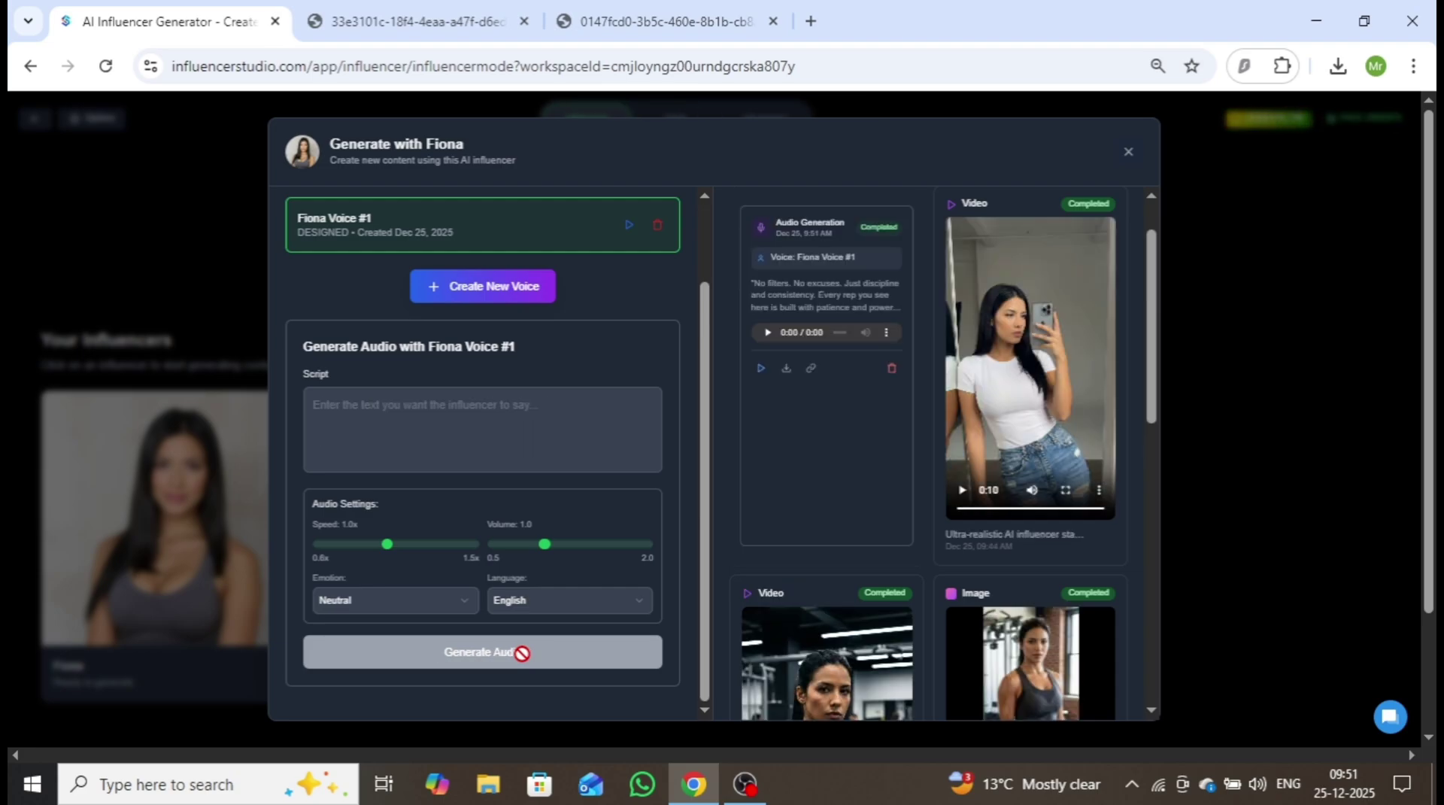
left_click(766, 333)
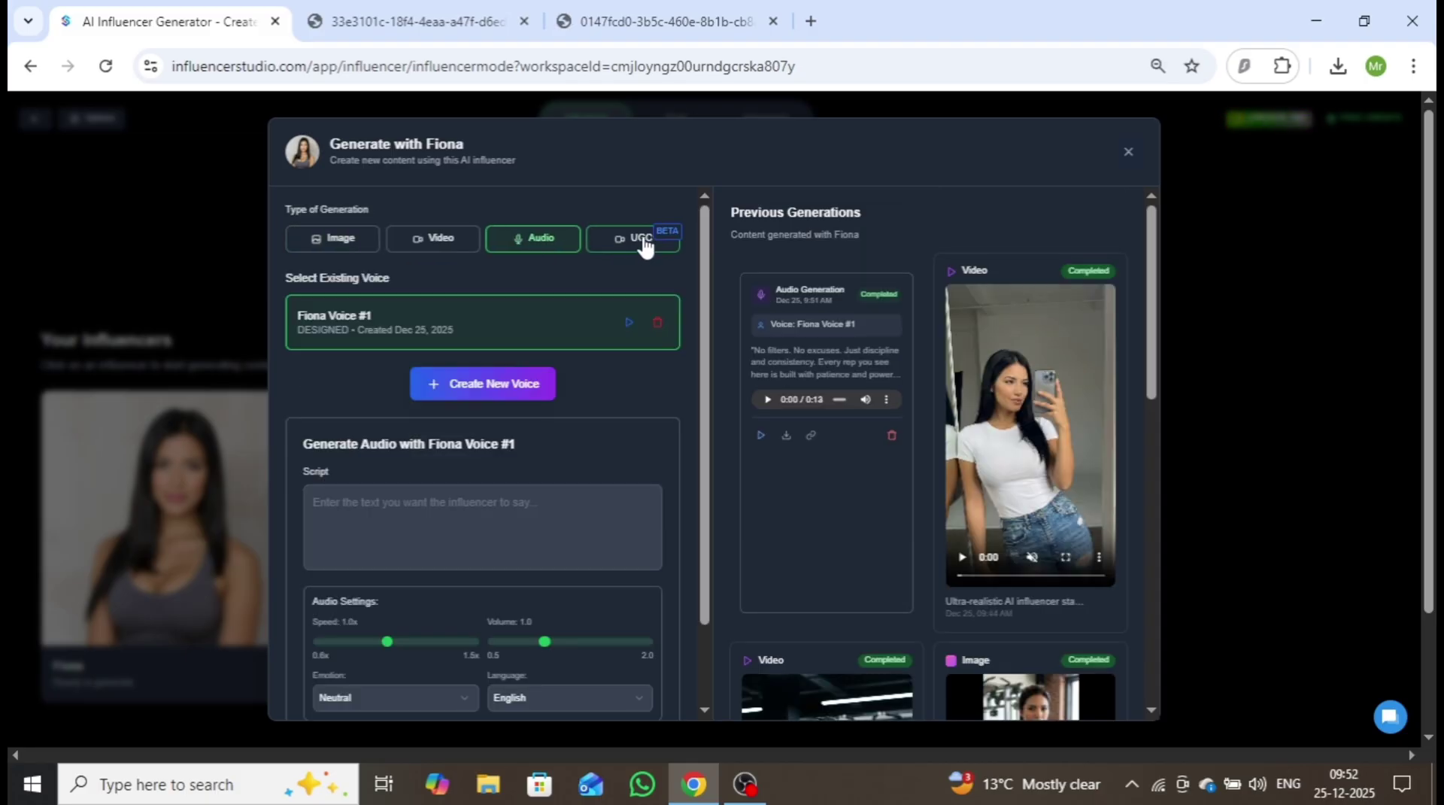
- On the UGC tab, paste the Luna Glow Body Oil concept and choose the Veo model
left_click(640, 247)
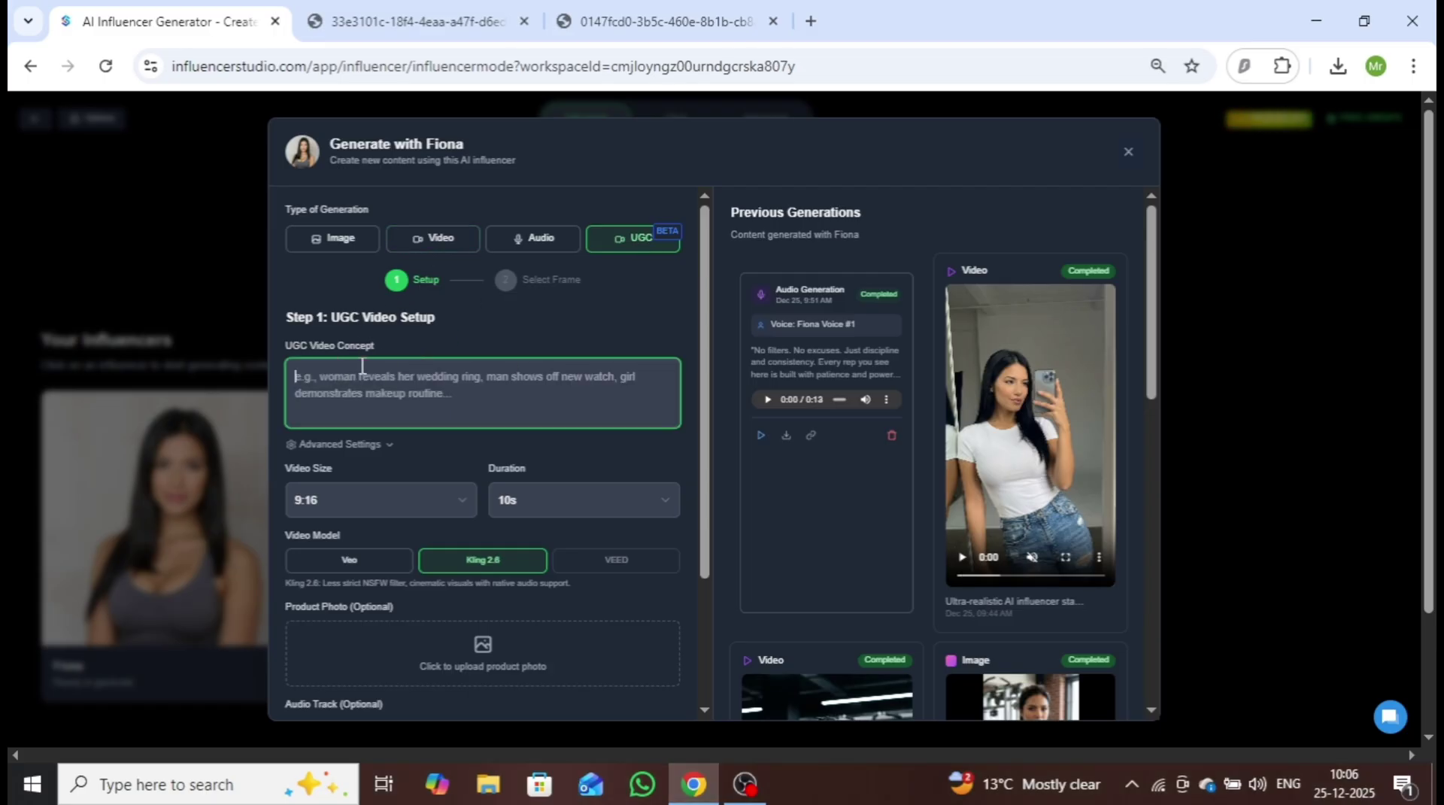
right_click(361, 367)
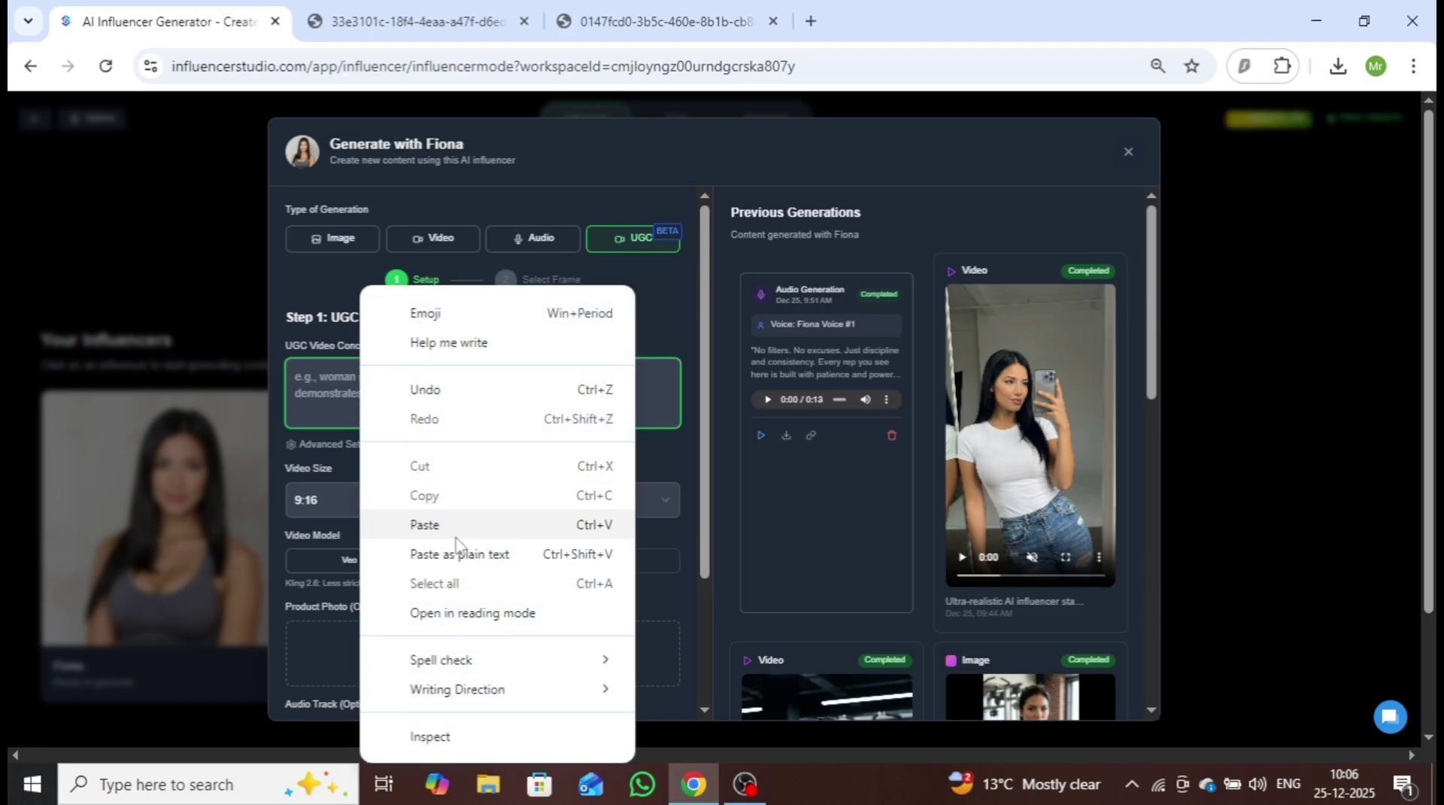
left_click(425, 525)
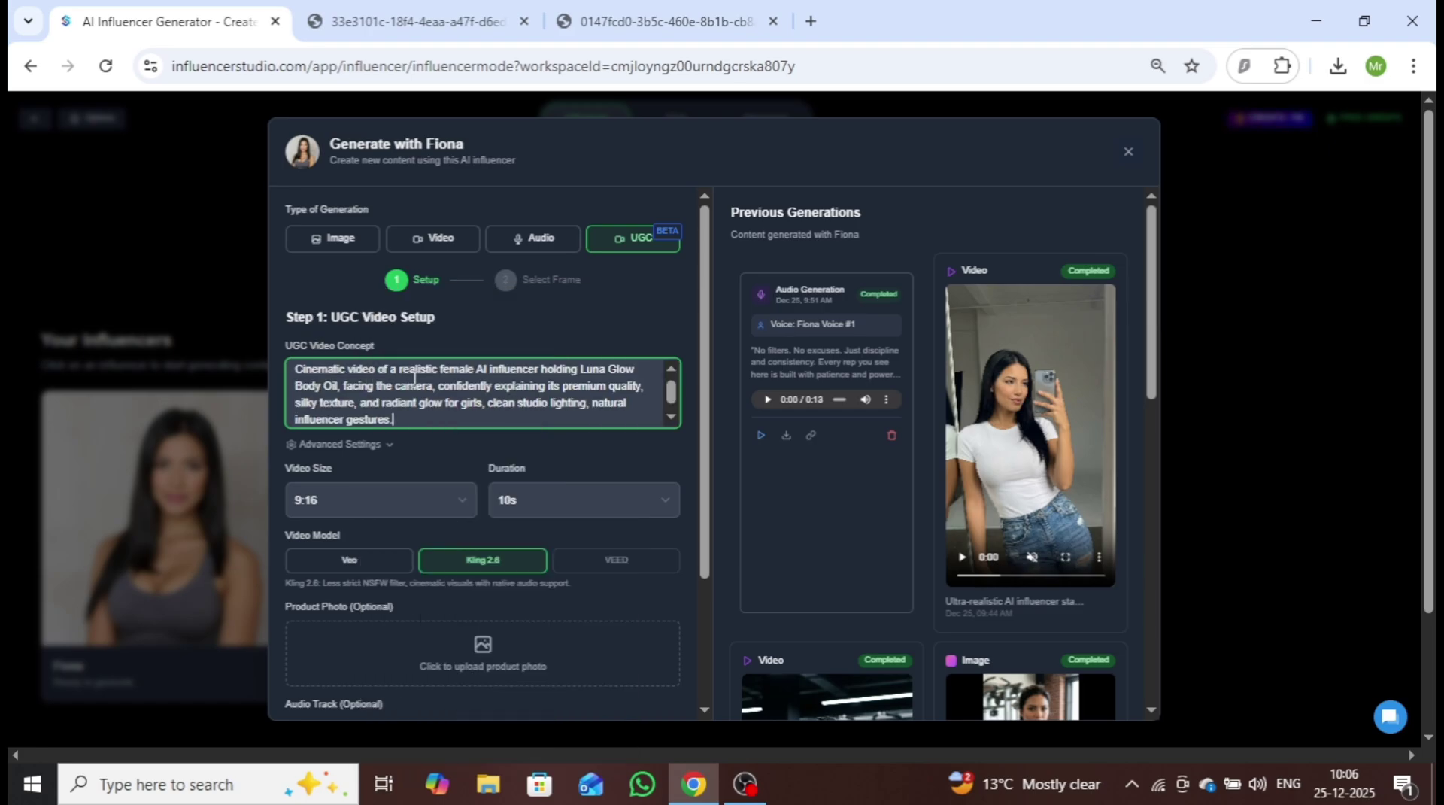
key("Tab")
key("Tab")
key("Tab")
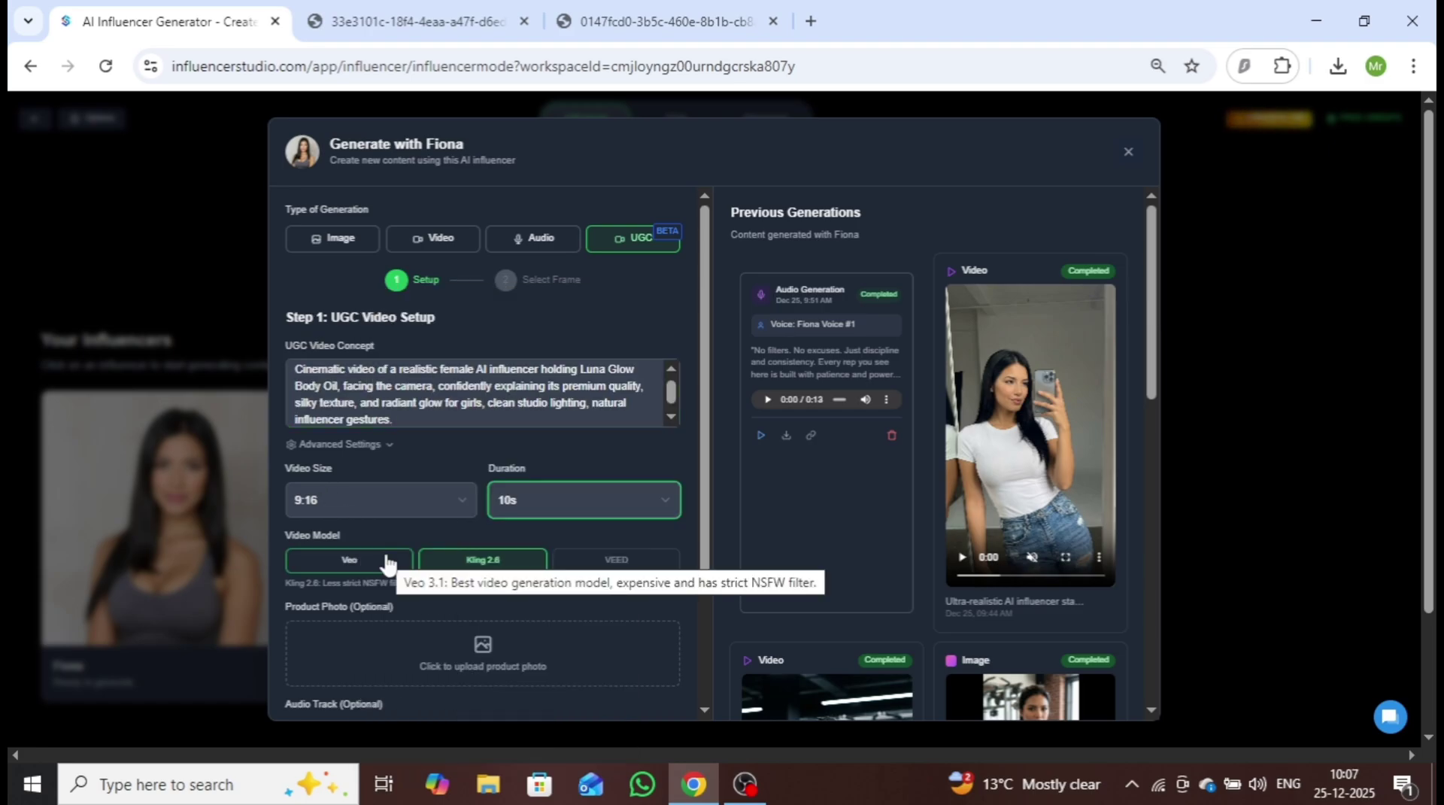
left_click(387, 563)
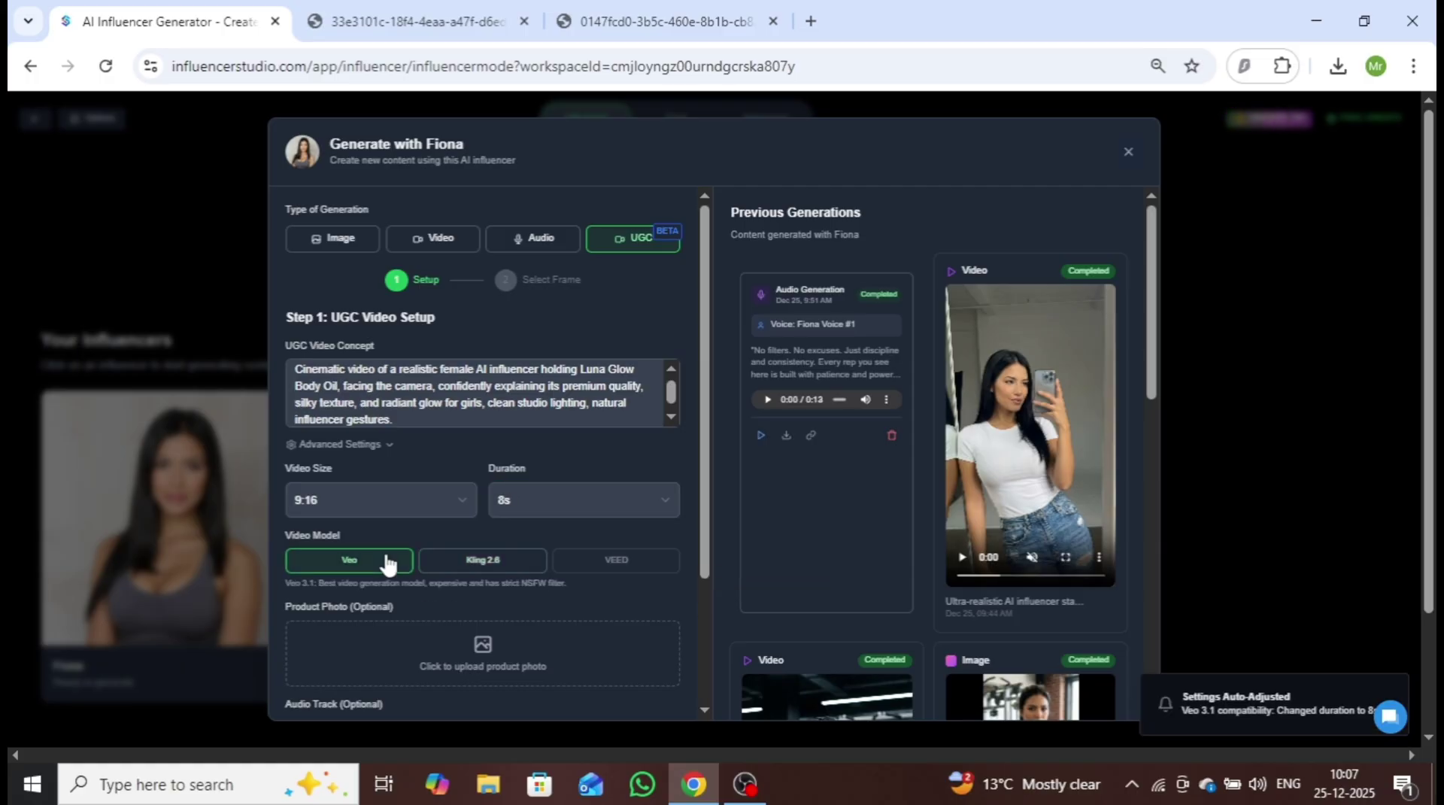
- Attach product.jpg from Downloads as the product photo
scroll(483, 480, "down", 2)
left_click(482, 479)
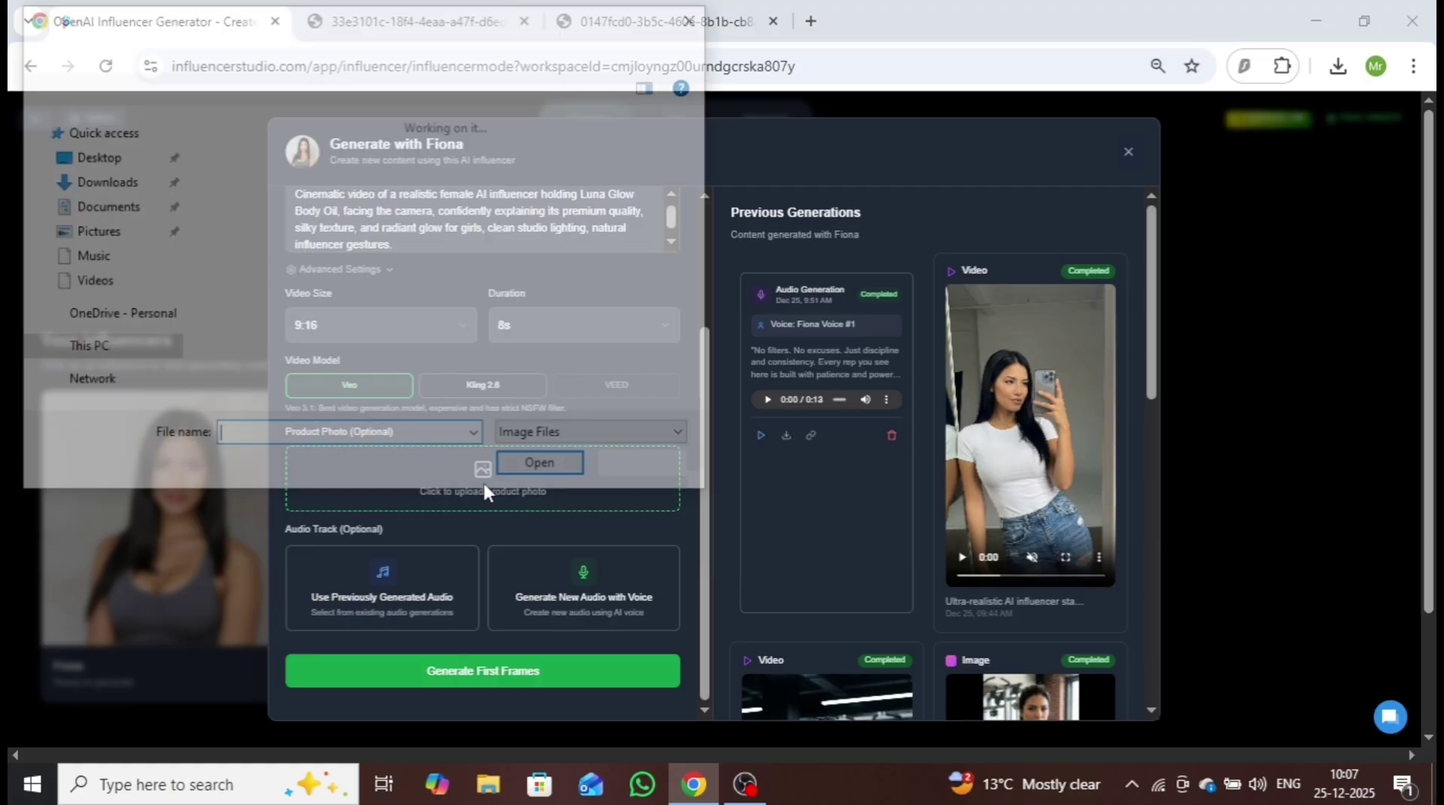
left_click(326, 301)
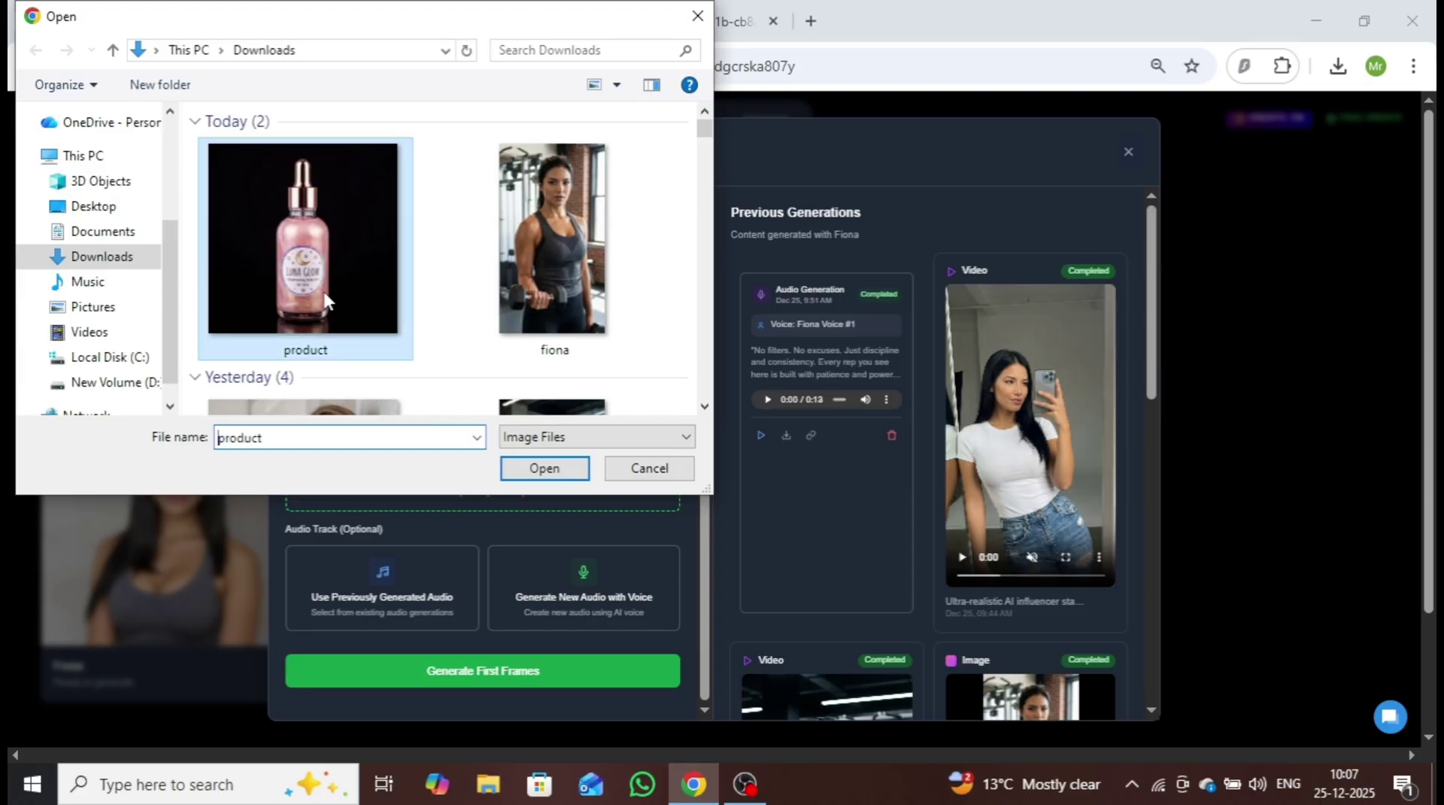
left_click(564, 474)
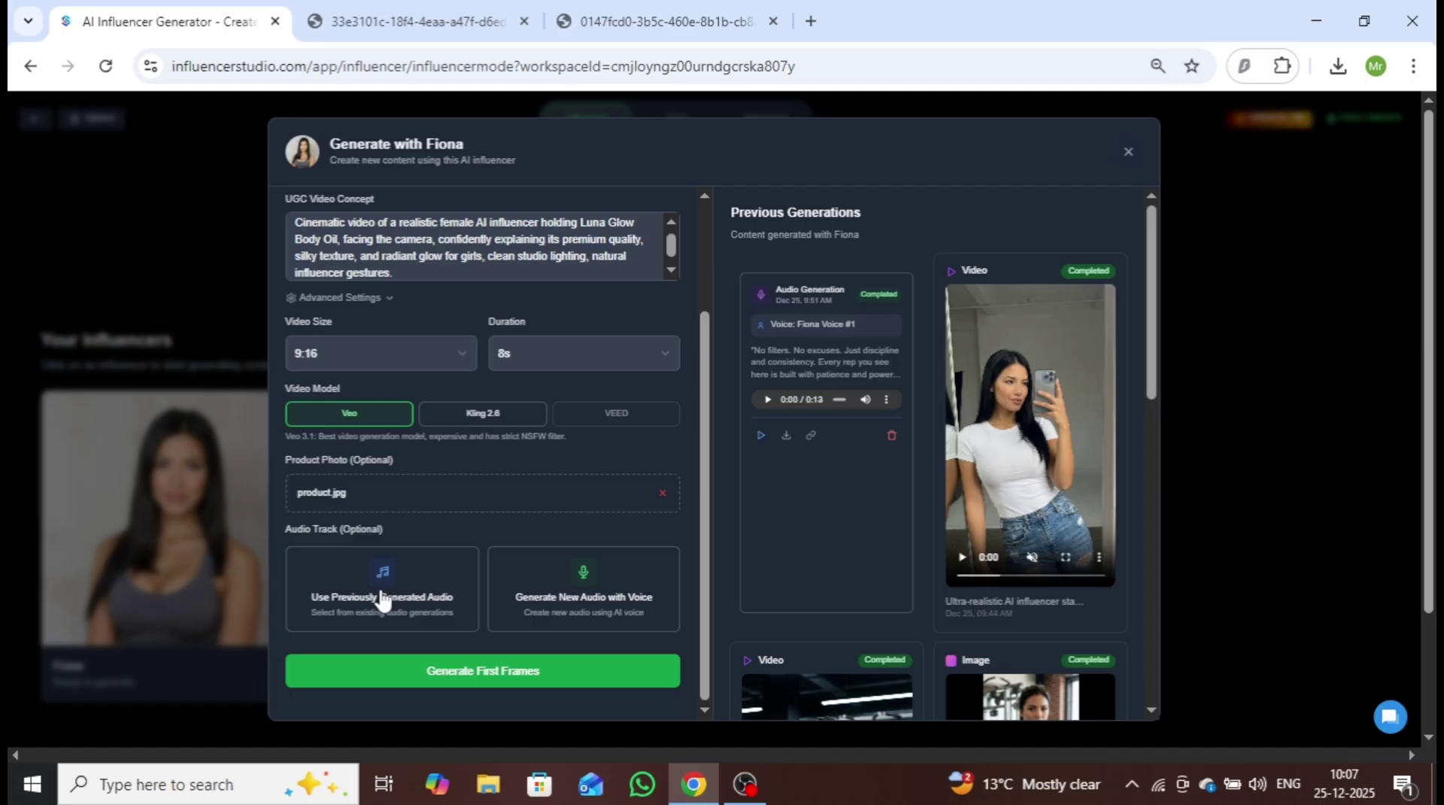
- Add new voiceover audio using Fiona Voice #1 with the pasted Luna Glow product script
left_click(587, 585)
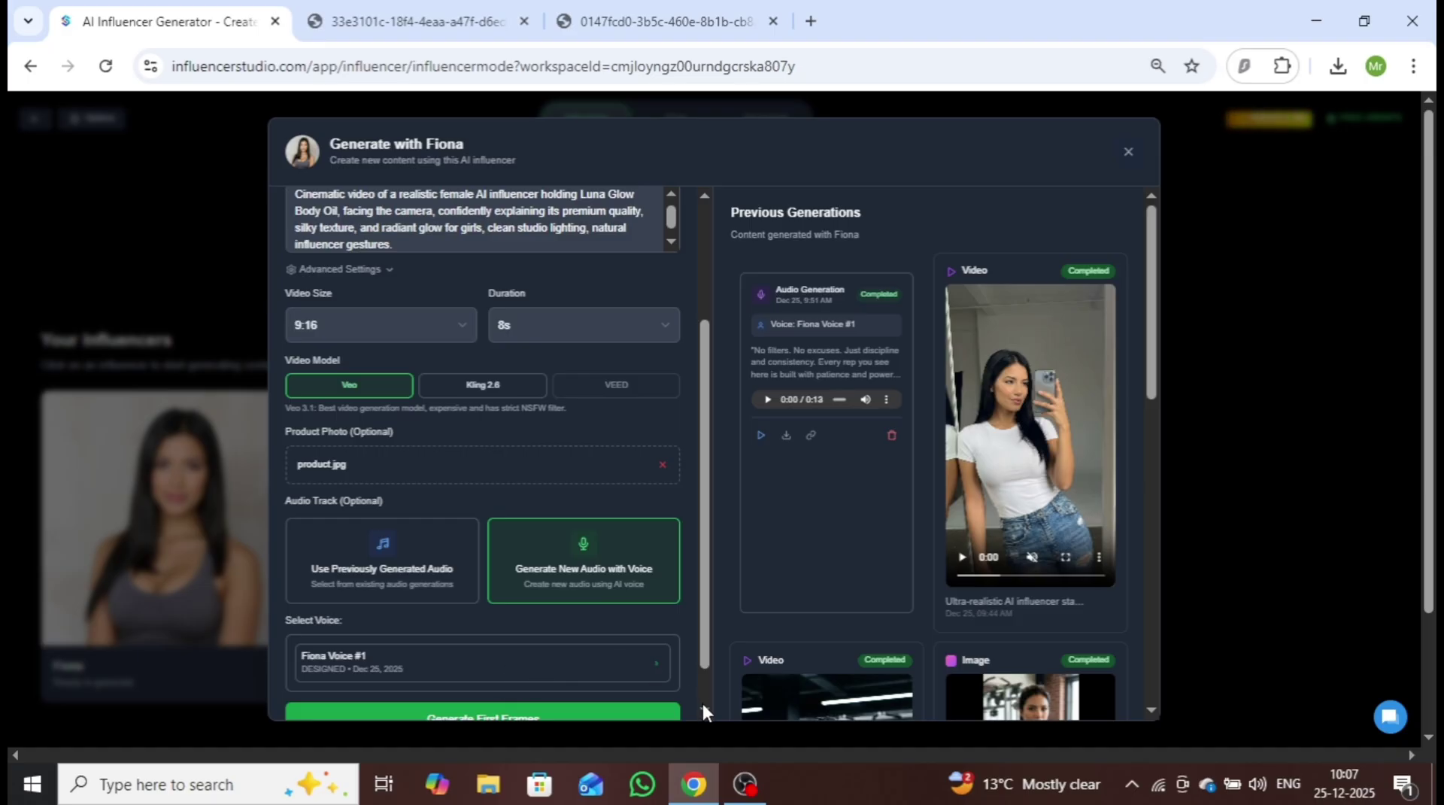
scroll(703, 707, "down", 1)
left_click(598, 622)
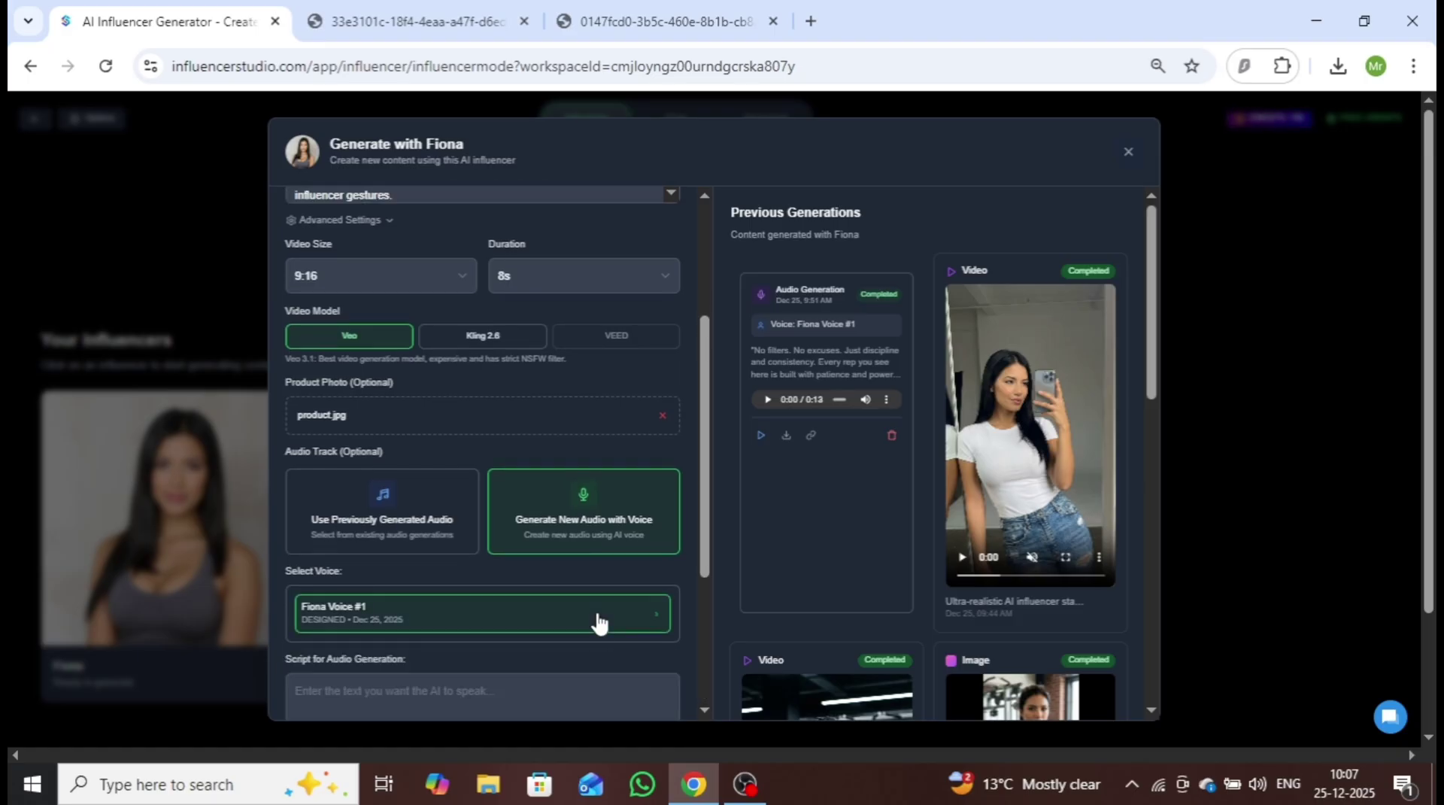
scroll(705, 699, "down", 3)
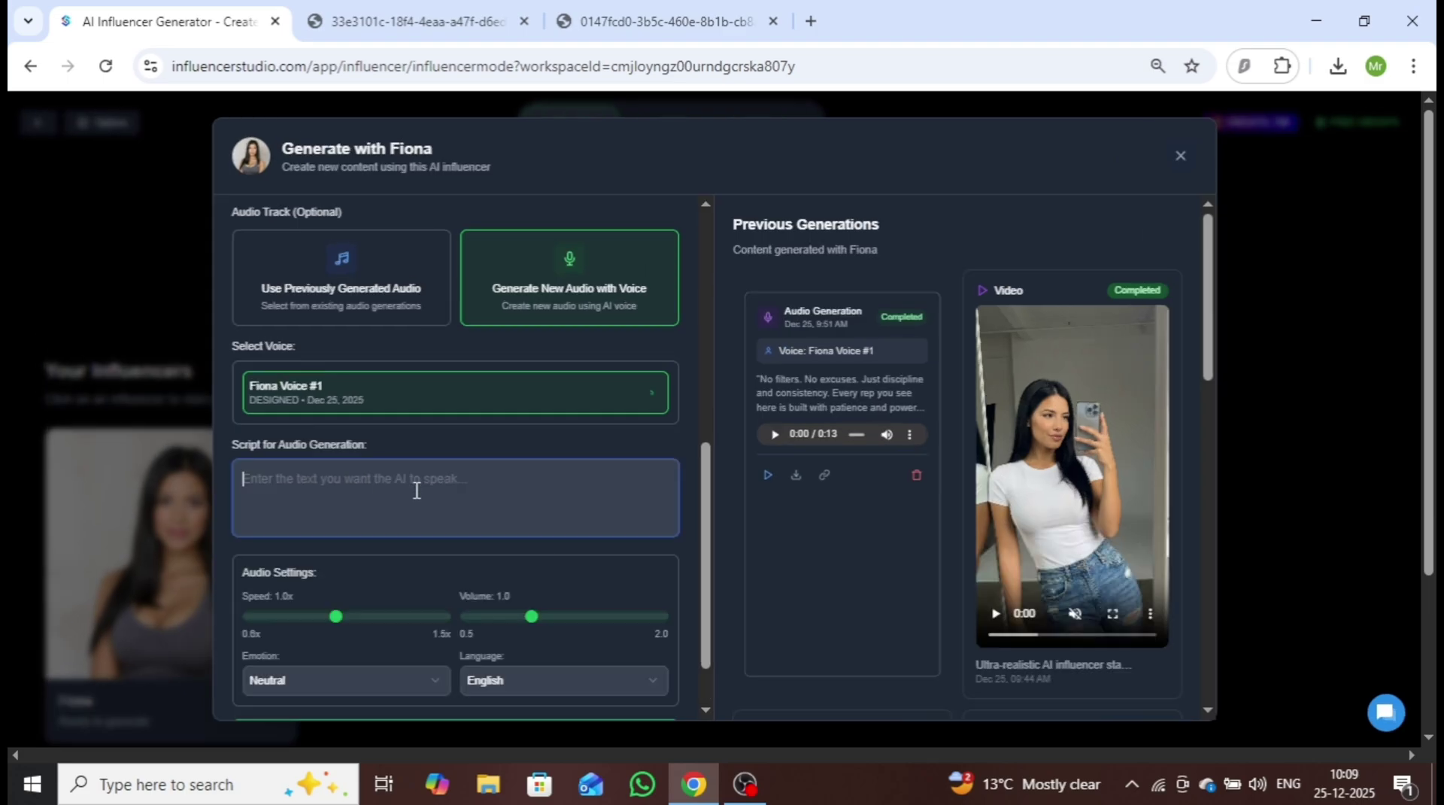
right_click(413, 493)
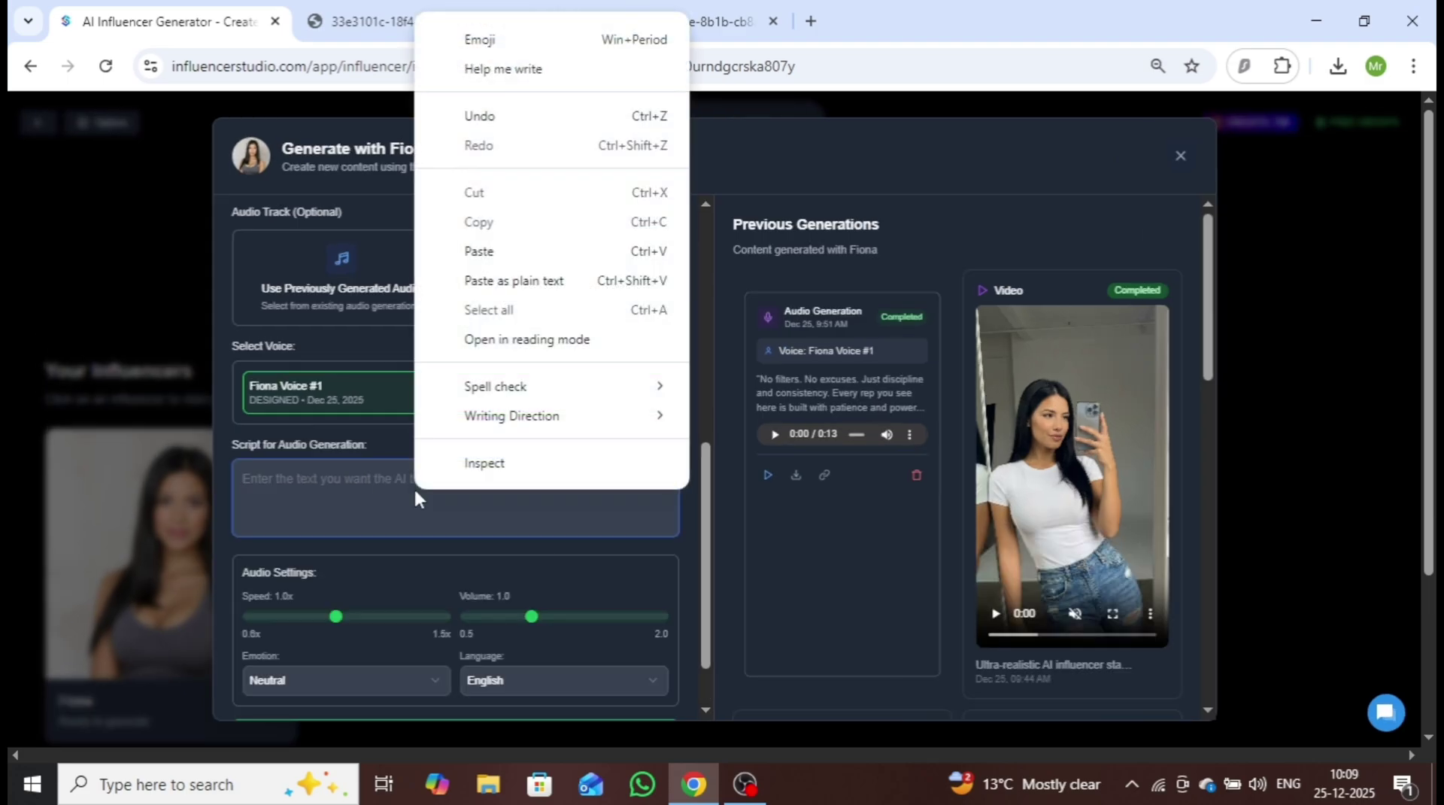
left_click(515, 253)
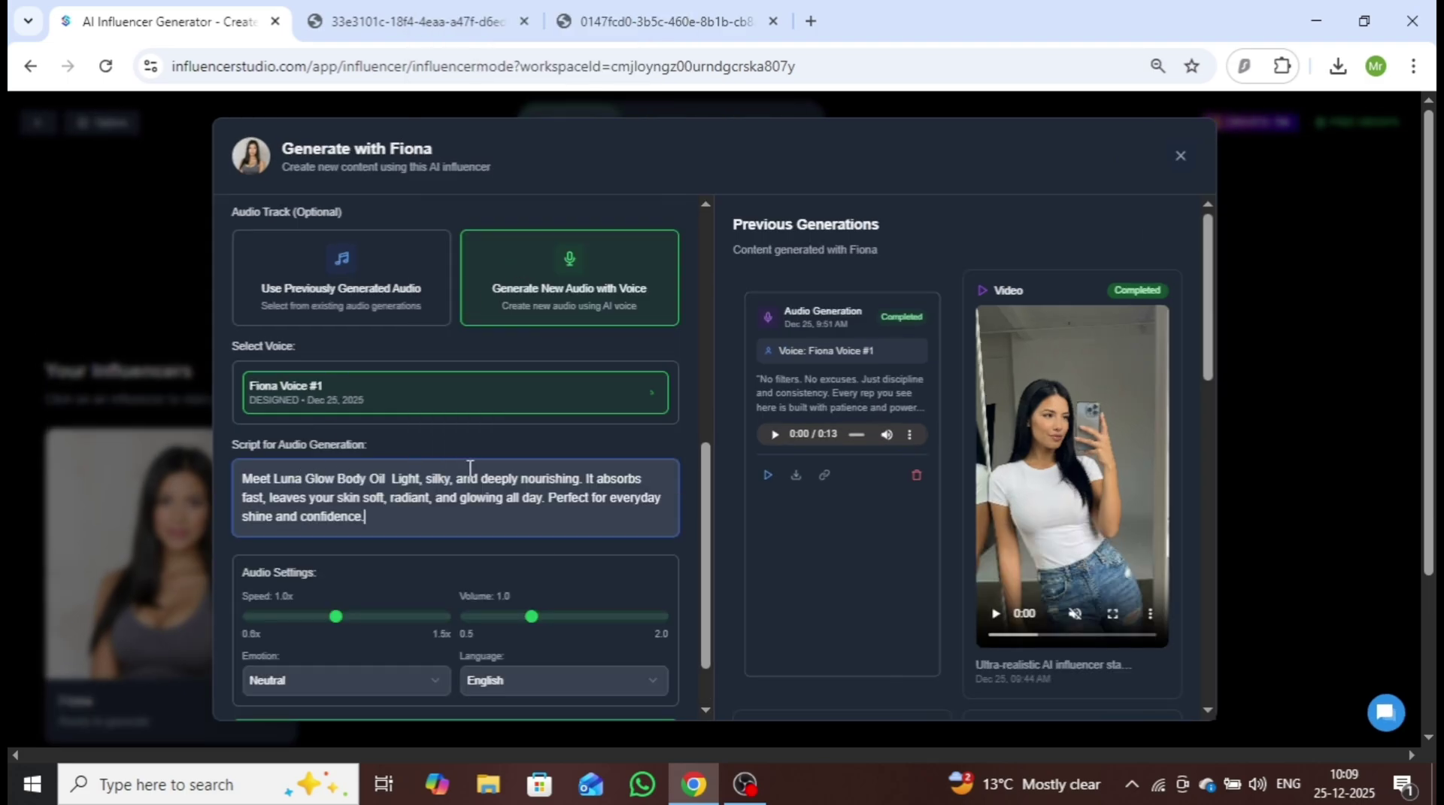
- Generate first frames, pick Frame 3 and generate the UGC video
scroll(702, 708, "down", 2)
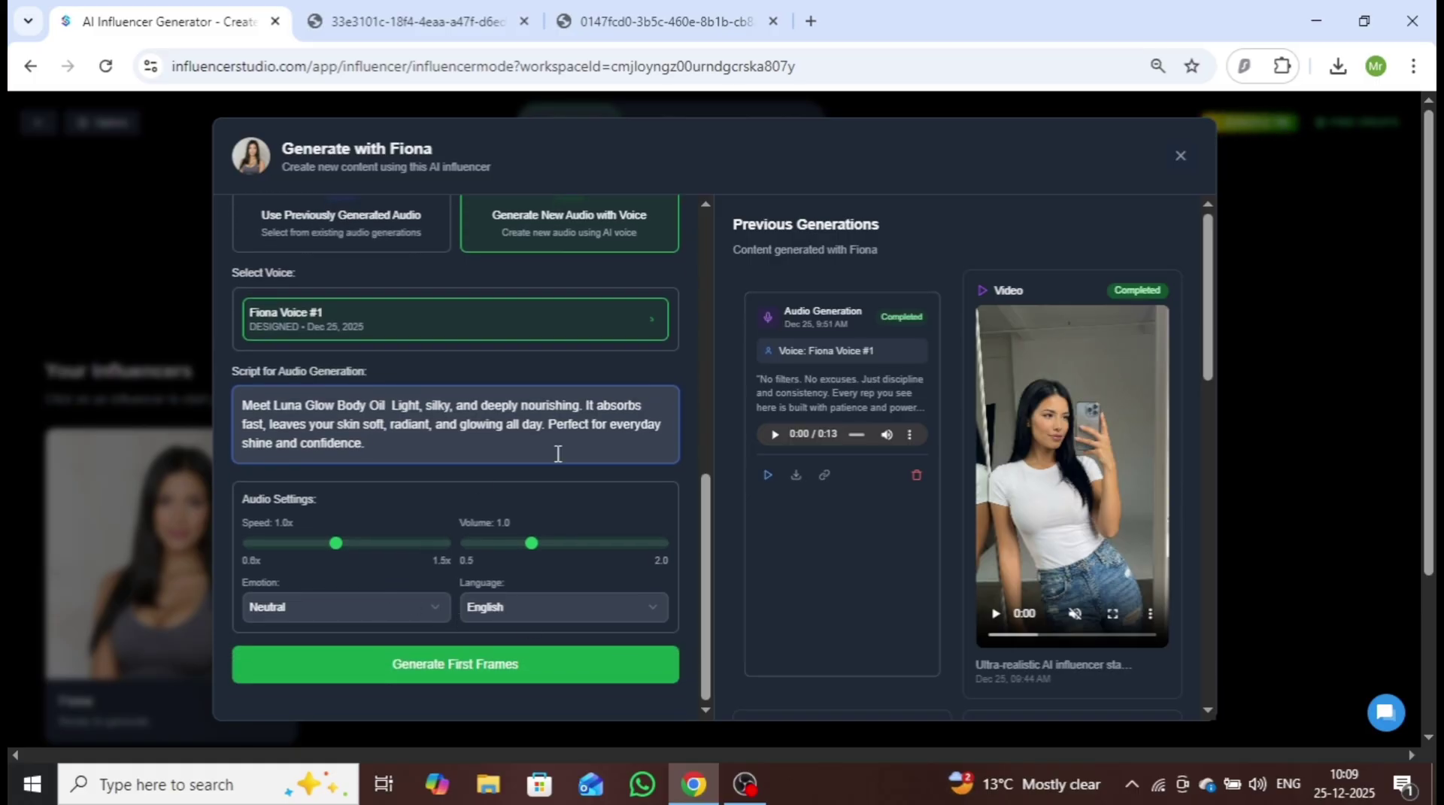
left_click(505, 663)
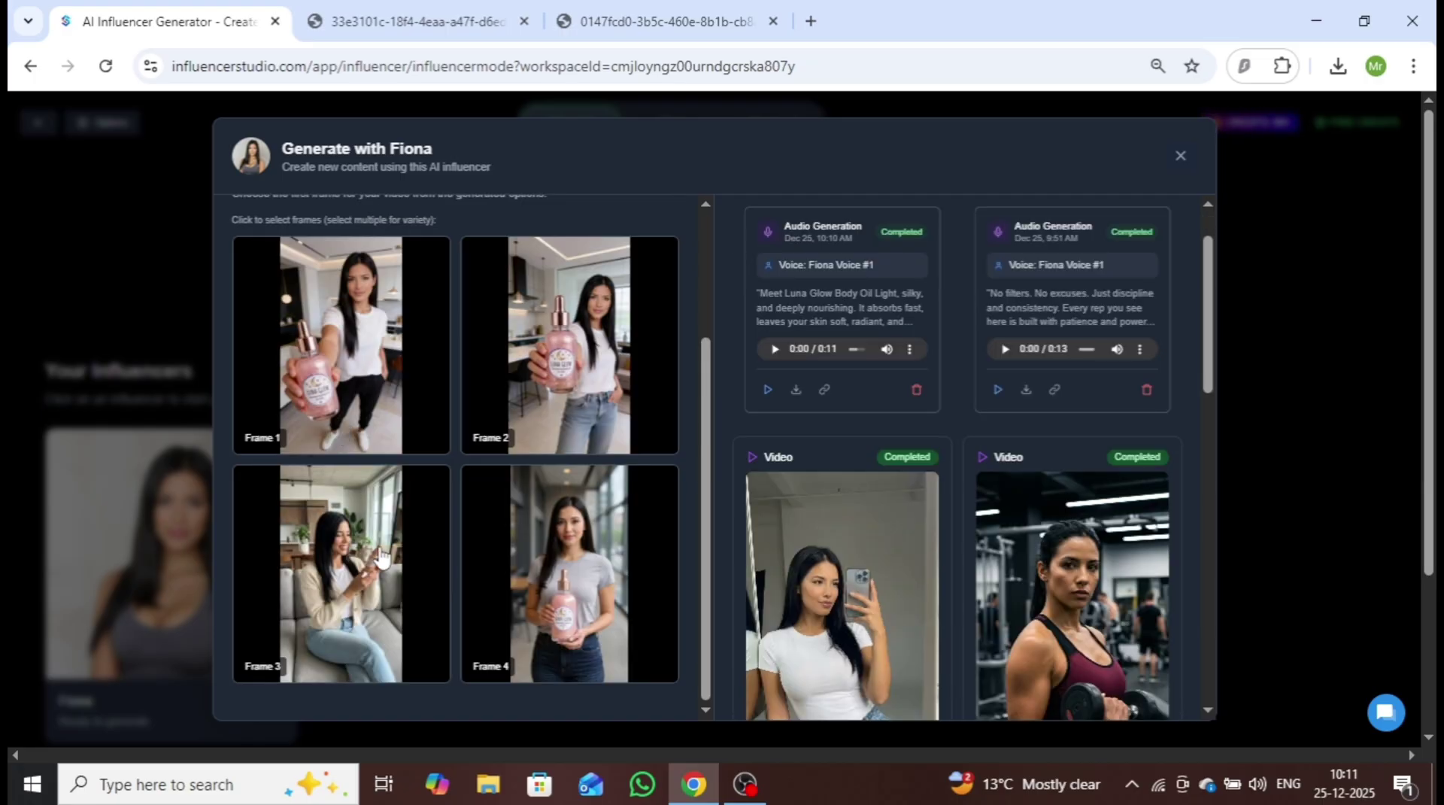
left_click(380, 602)
scroll(526, 647, "down", 2)
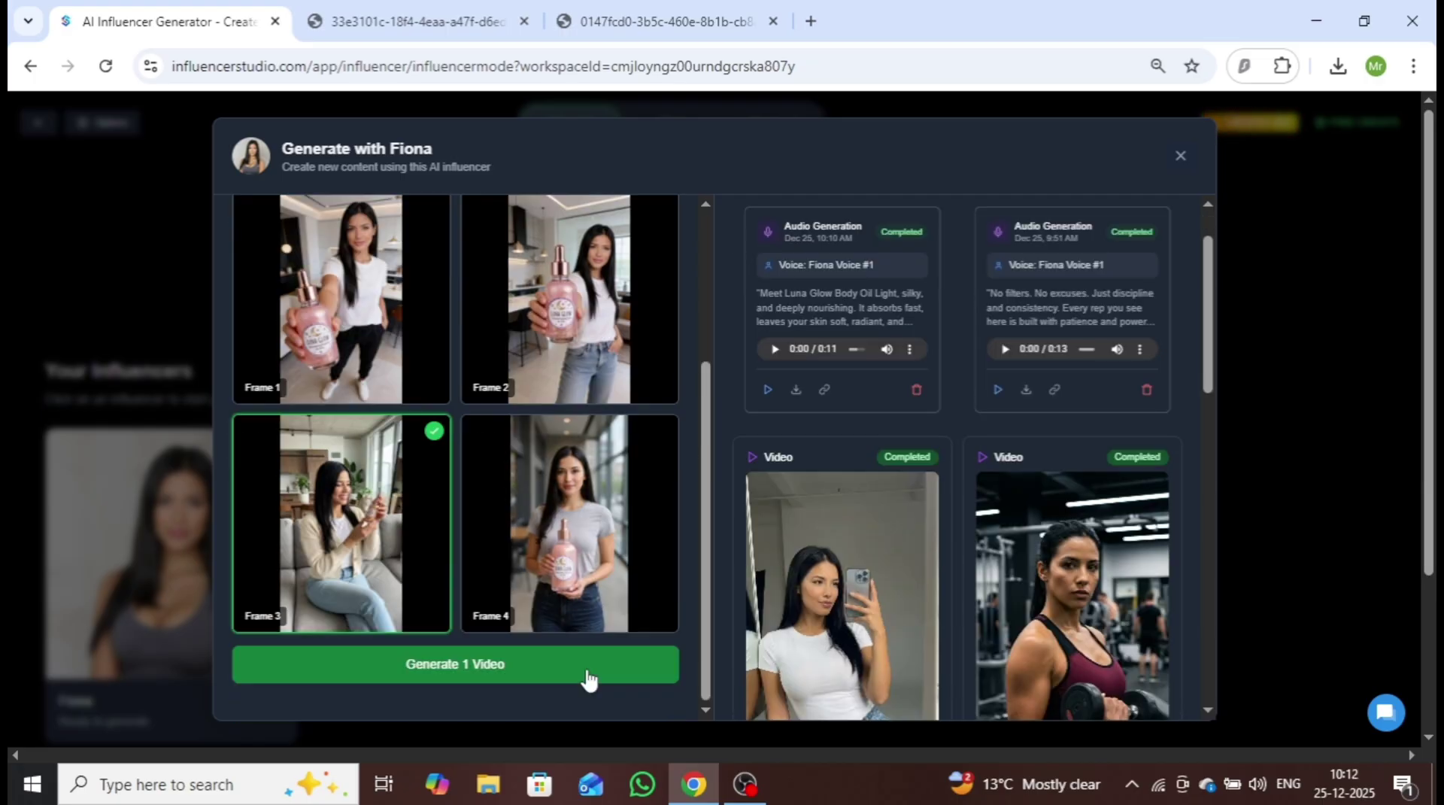
left_click(587, 672)
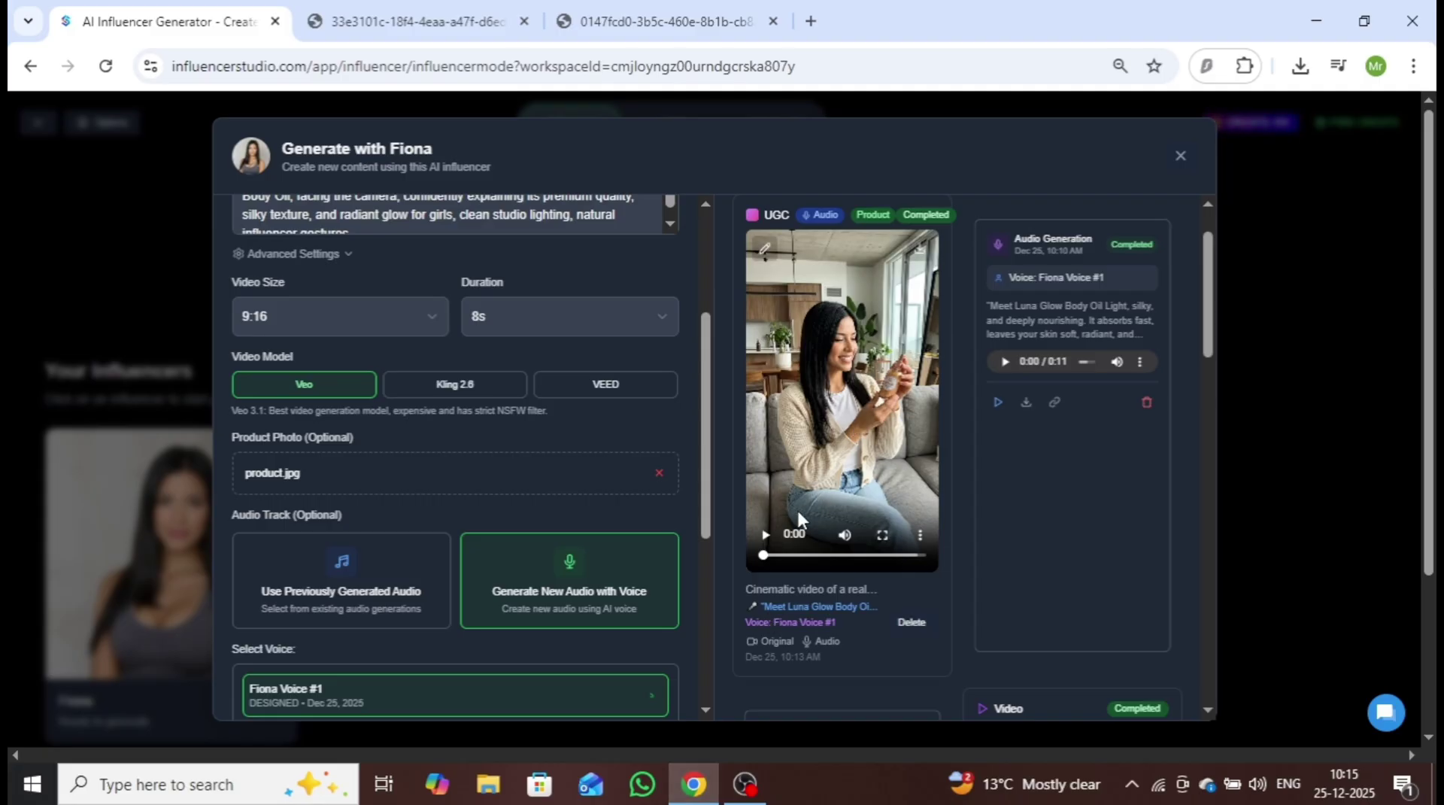
- Play the finished Luna Glow Body Oil UGC video
left_click(765, 539)
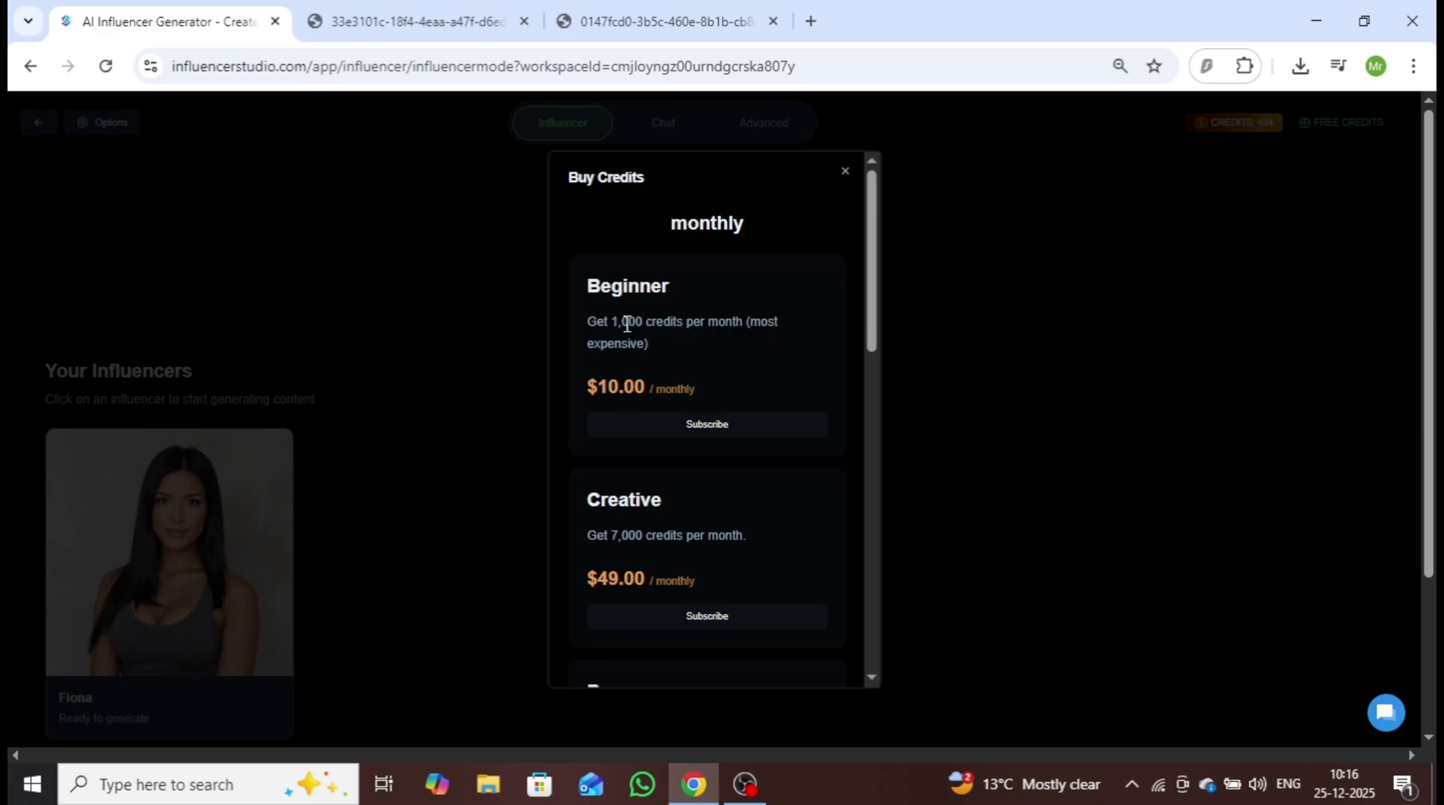
scroll(626, 324, "down", 3)
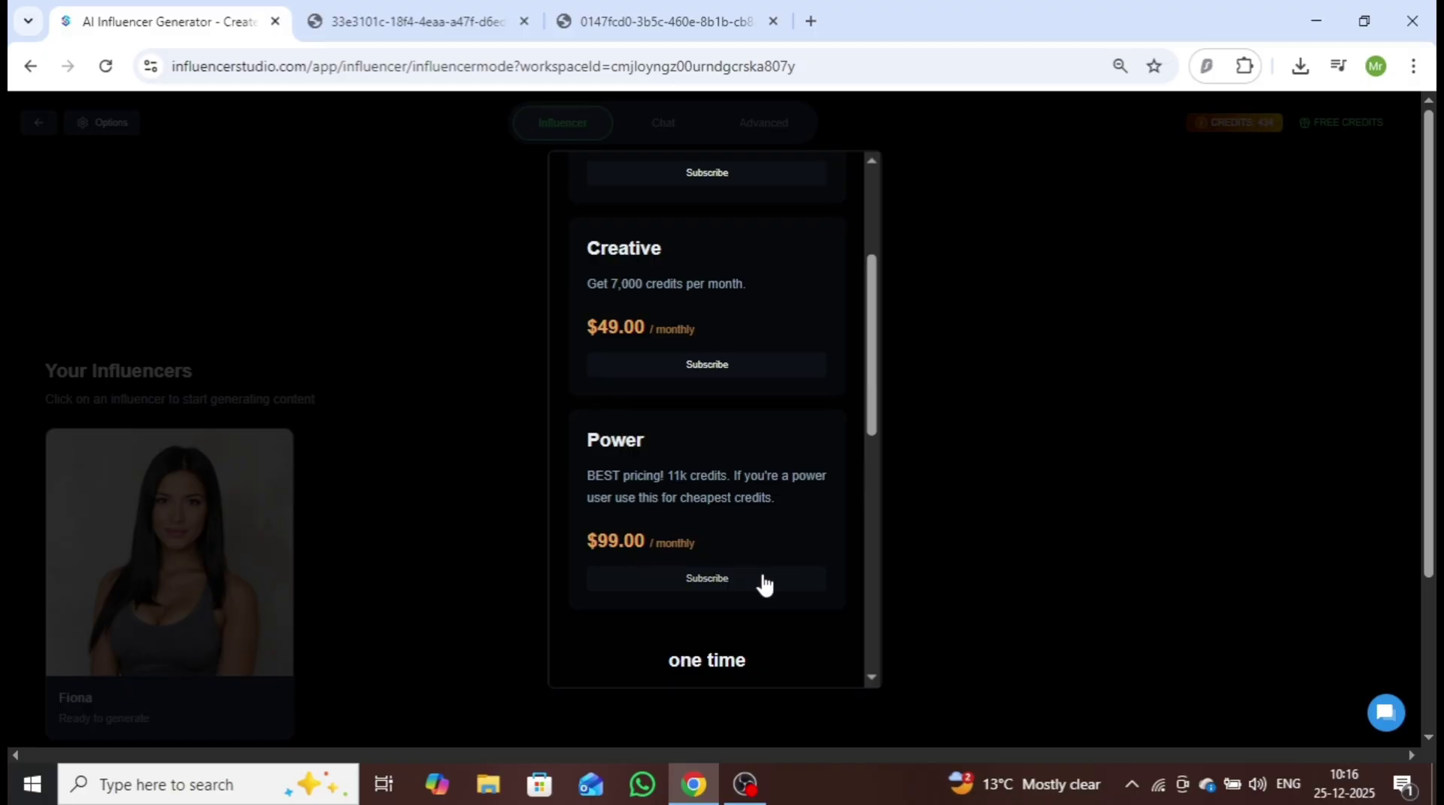
left_click_drag(872, 677, 872, 676)
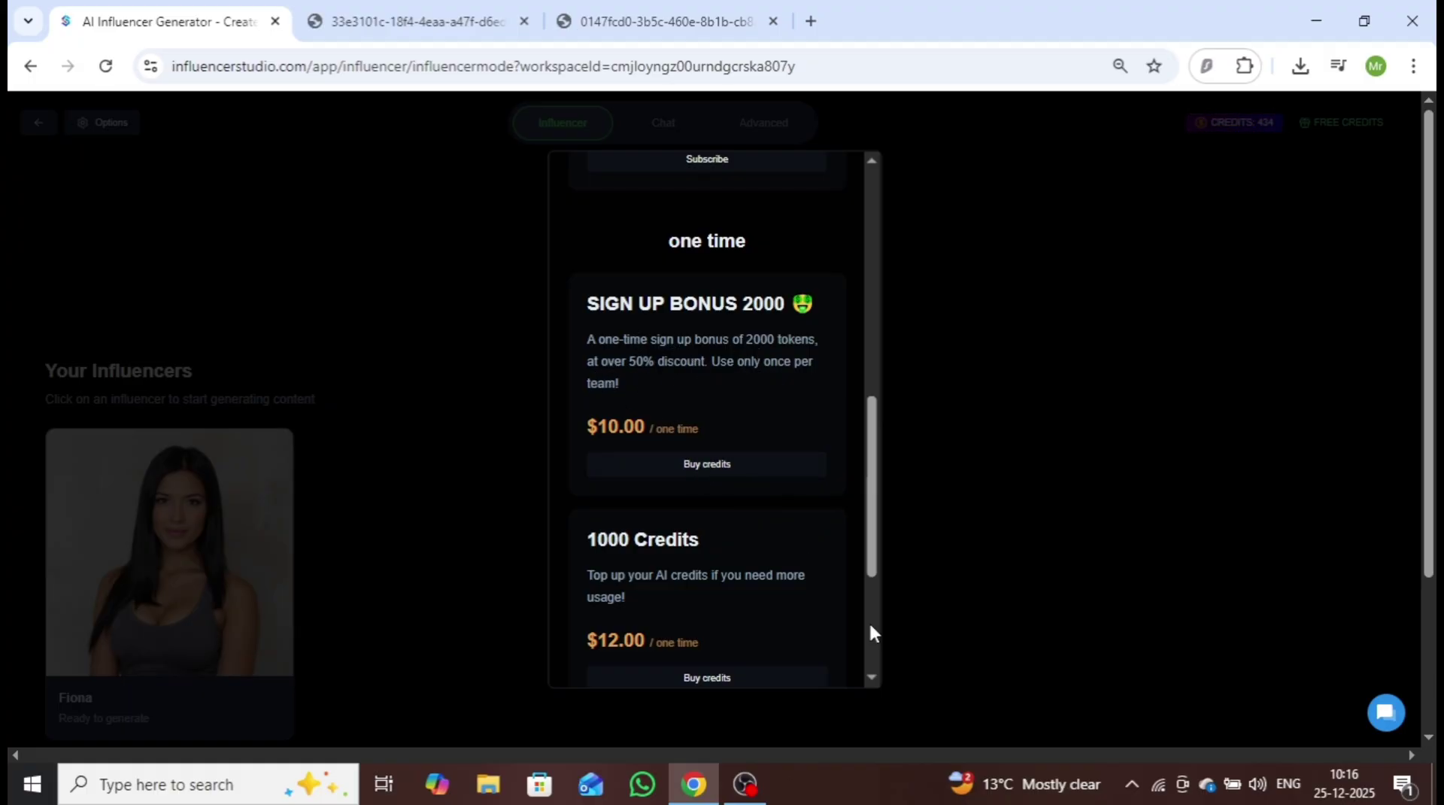
left_click(872, 676)
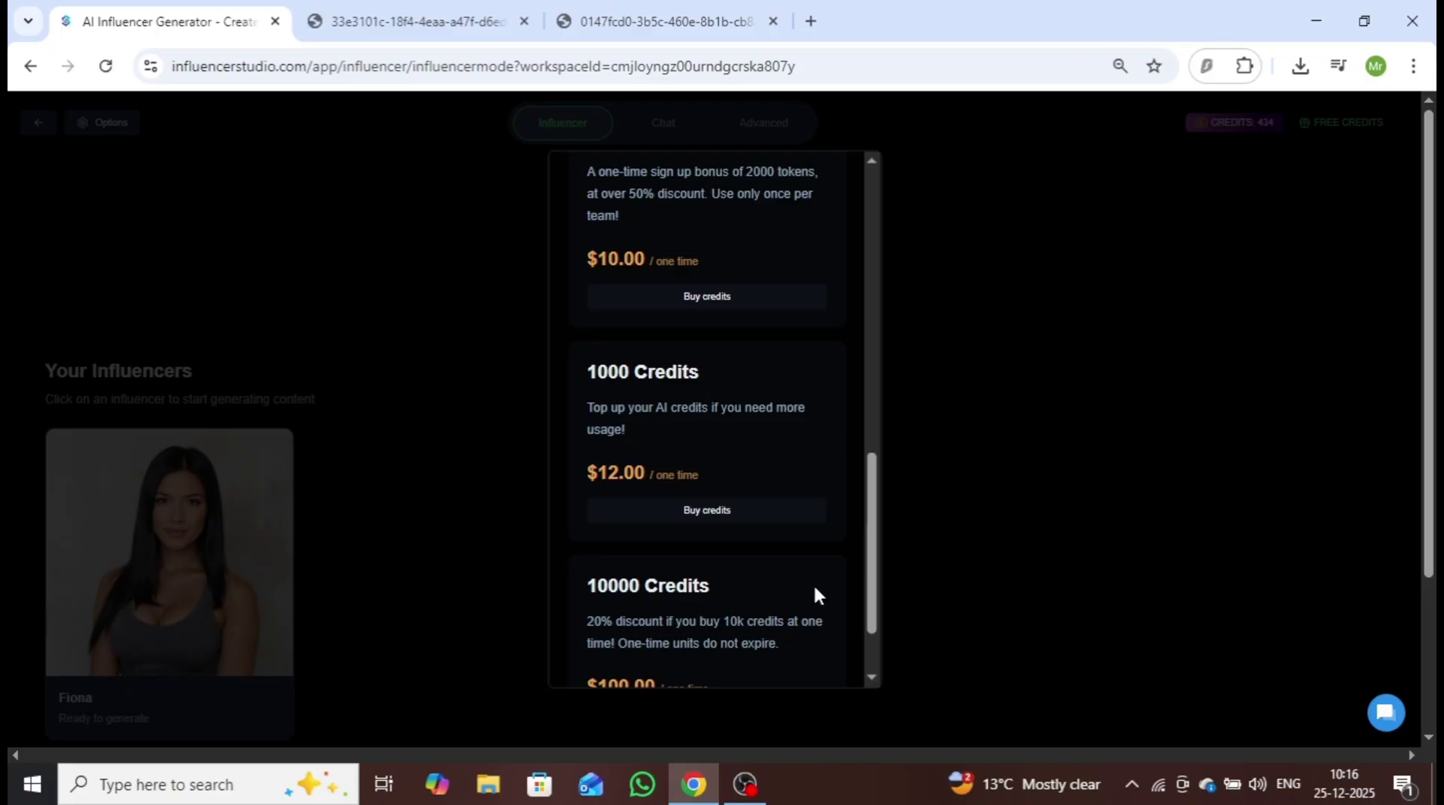
left_click(872, 676)
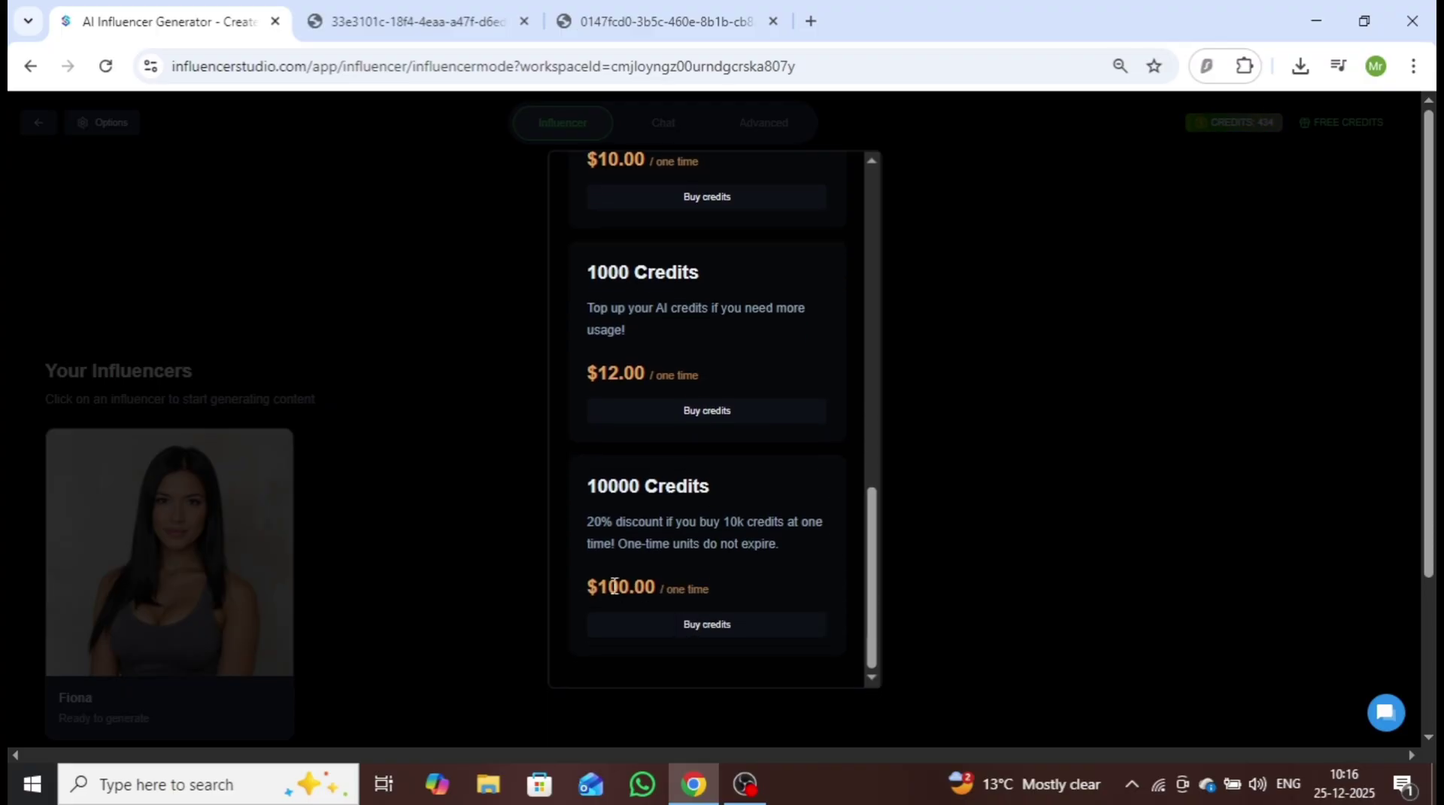
left_click(870, 162)
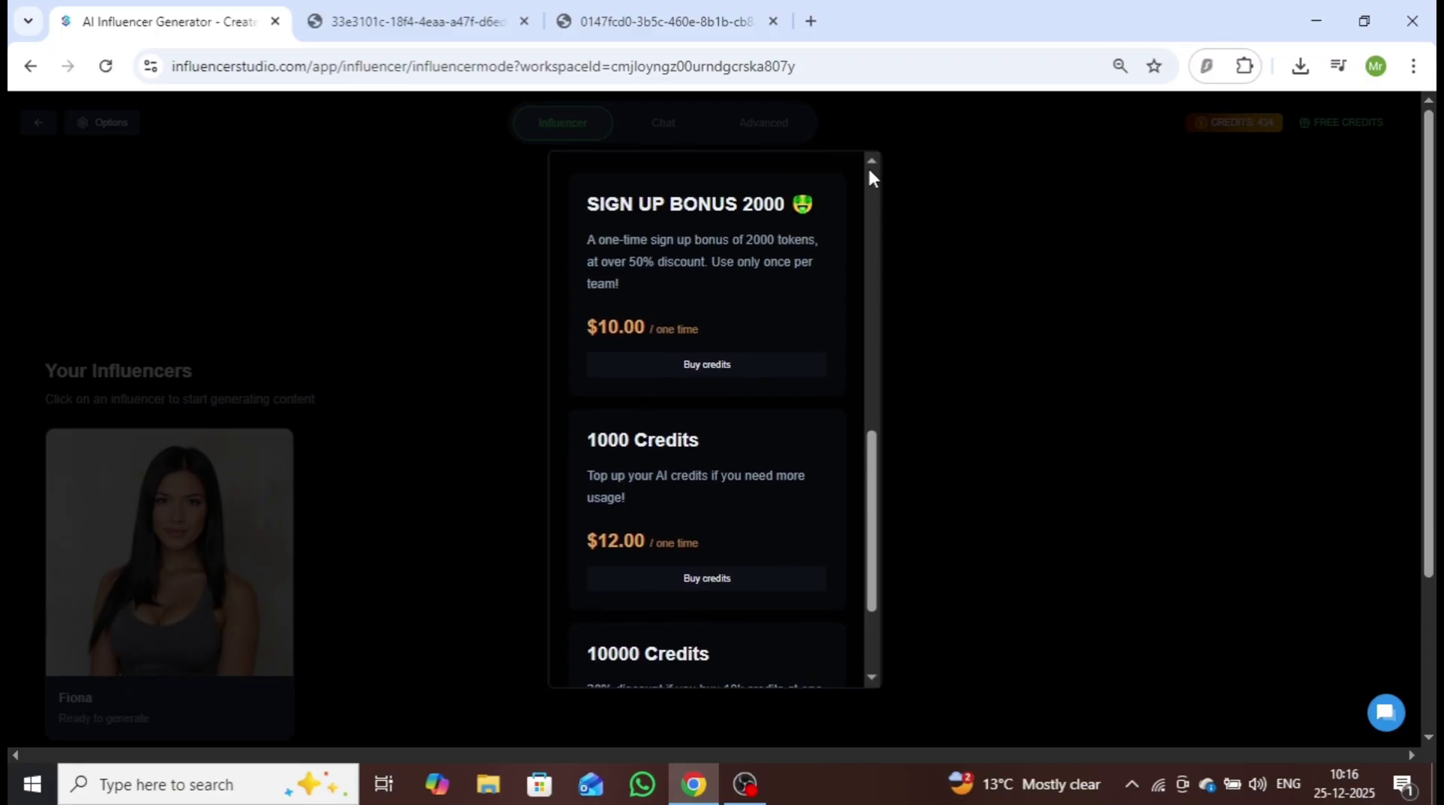